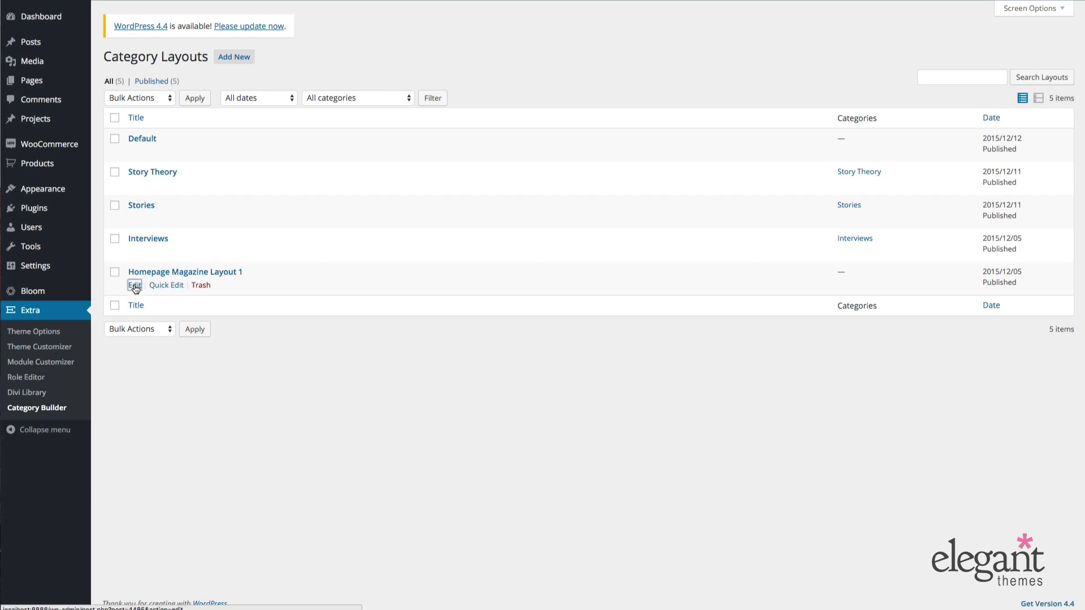
# Open Homepage Magazine Layout 1 in the Divi Builder and preview the Insert Module list without adding anything
pyautogui.click(135, 285)
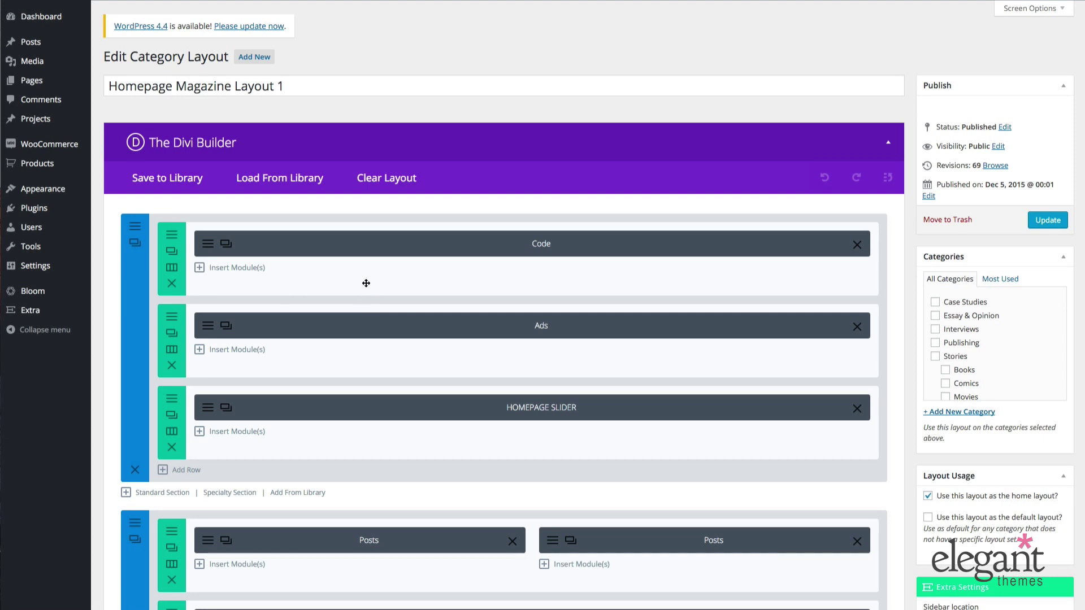
pyautogui.click(248, 275)
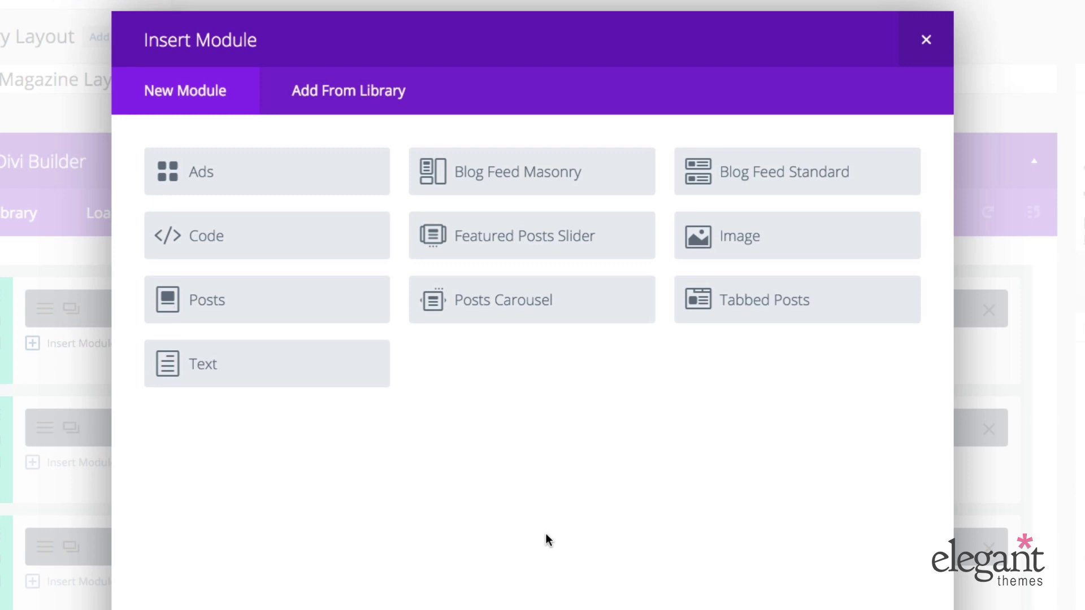
pyautogui.click(926, 39)
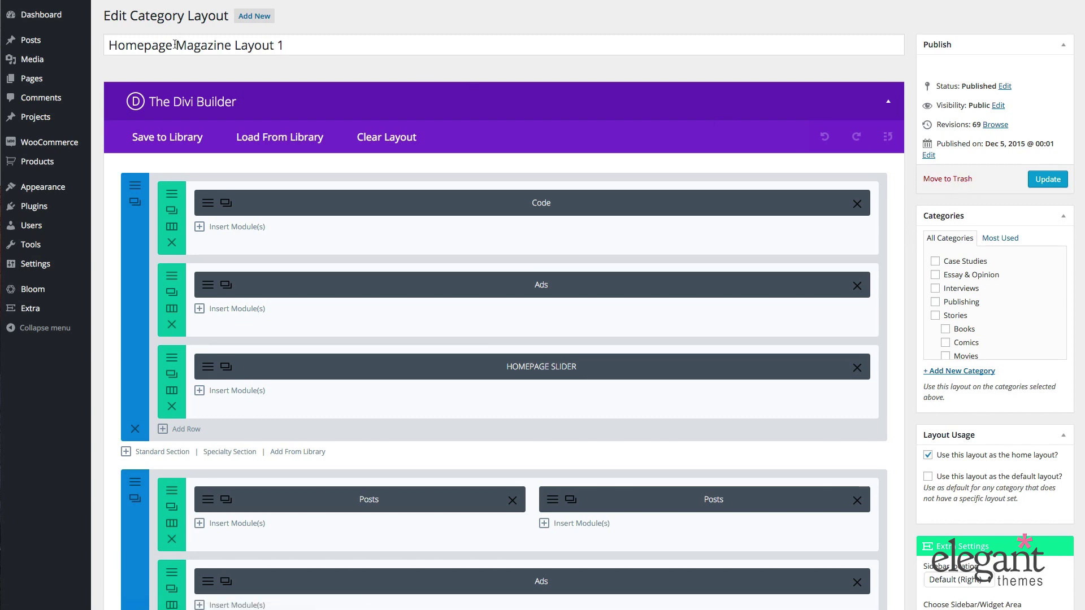
pyautogui.click(302, 43)
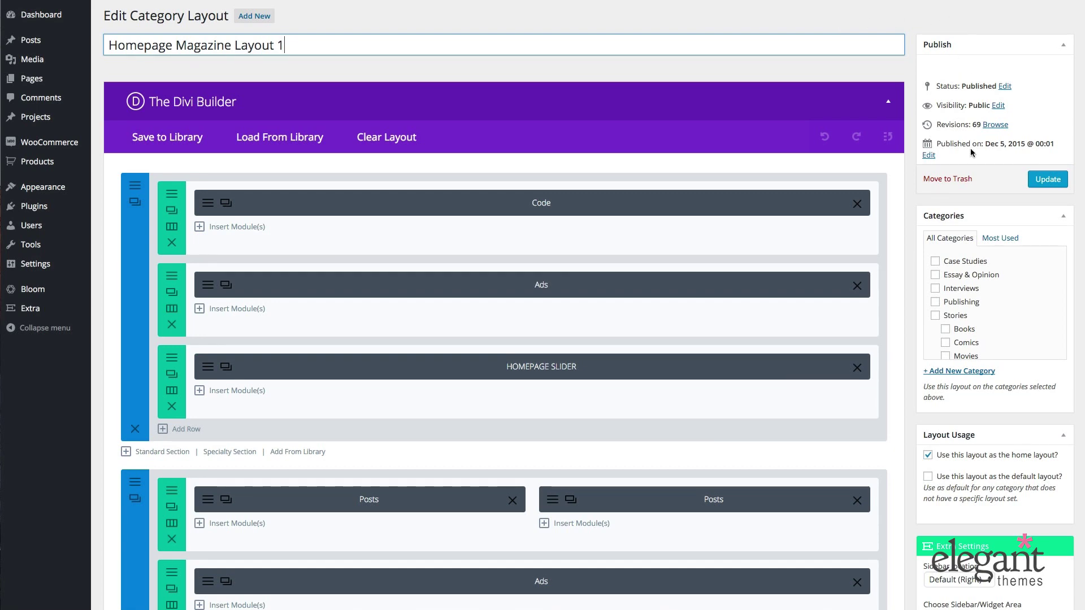
pyautogui.scroll(-3, 972, 154)
pyautogui.scroll(-2, 971, 148)
pyautogui.scroll(5, 970, 148)
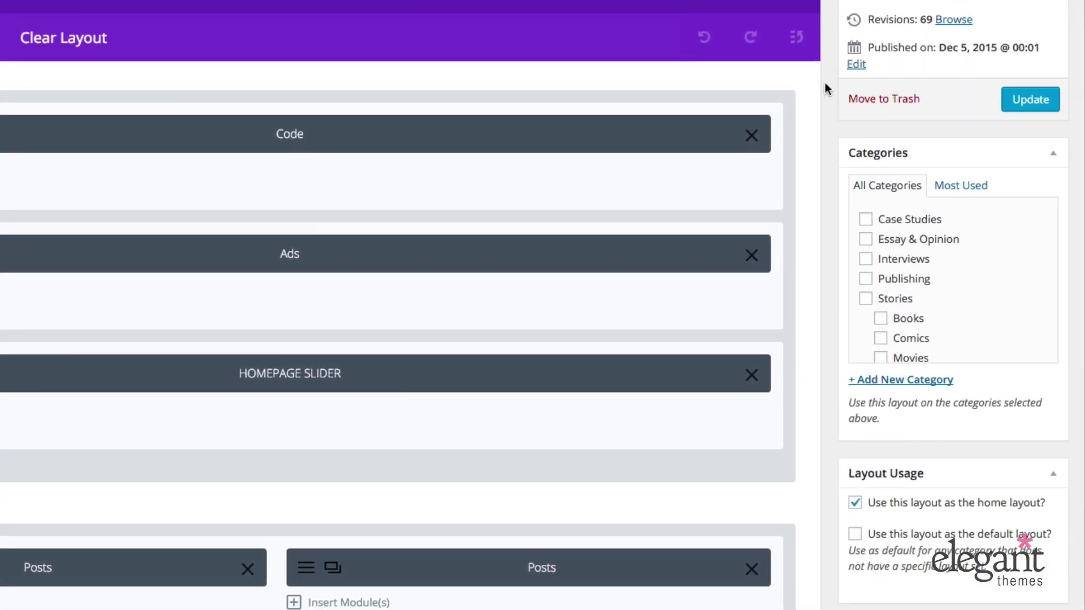
pyautogui.scroll(-3, 827, 207)
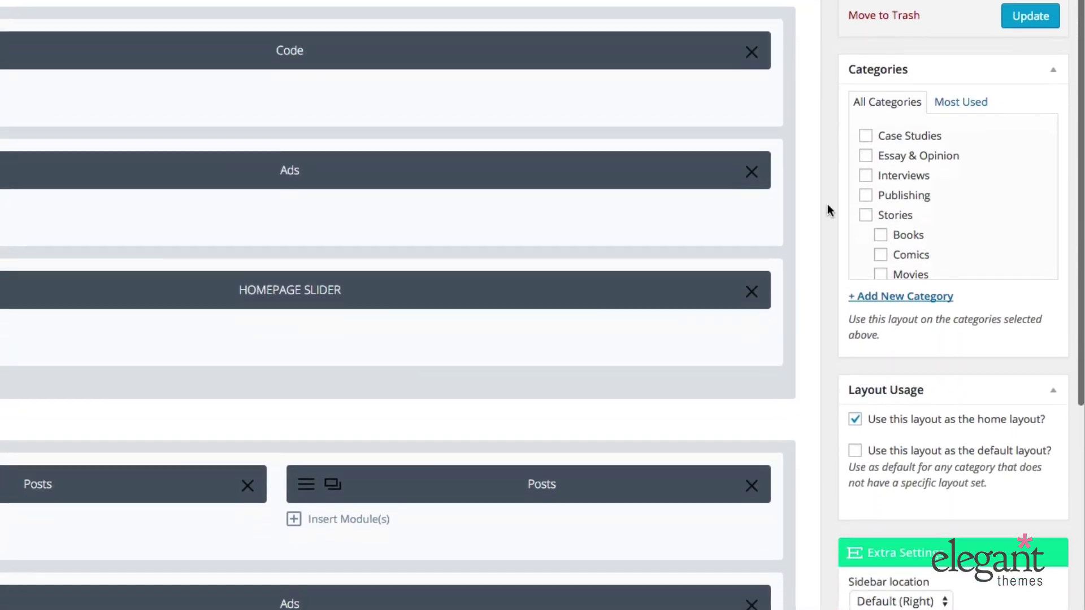
pyautogui.scroll(-1, 834, 174)
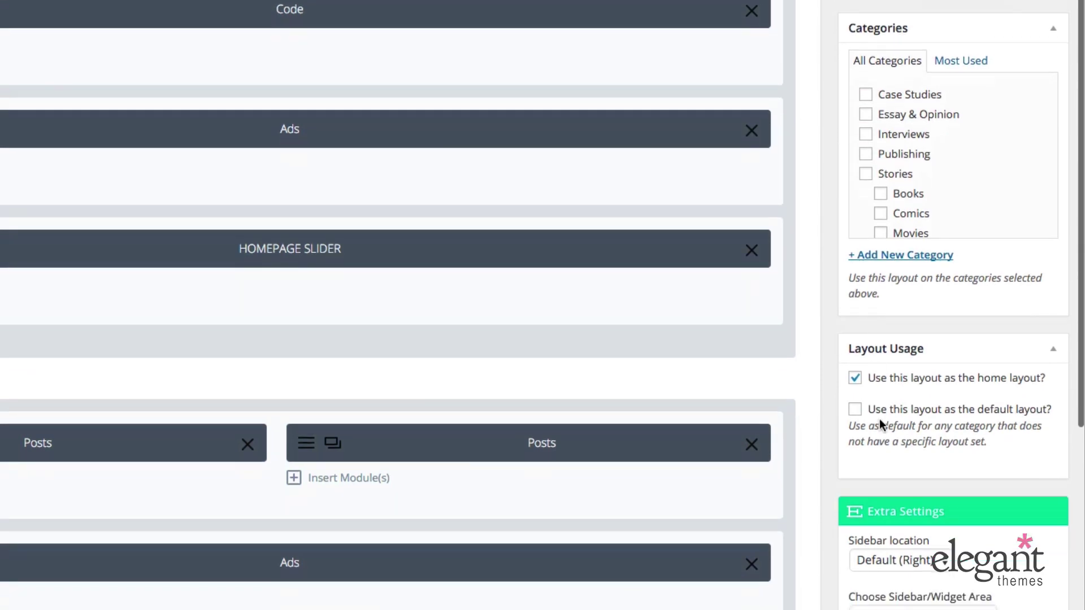
pyautogui.scroll(3, 855, 407)
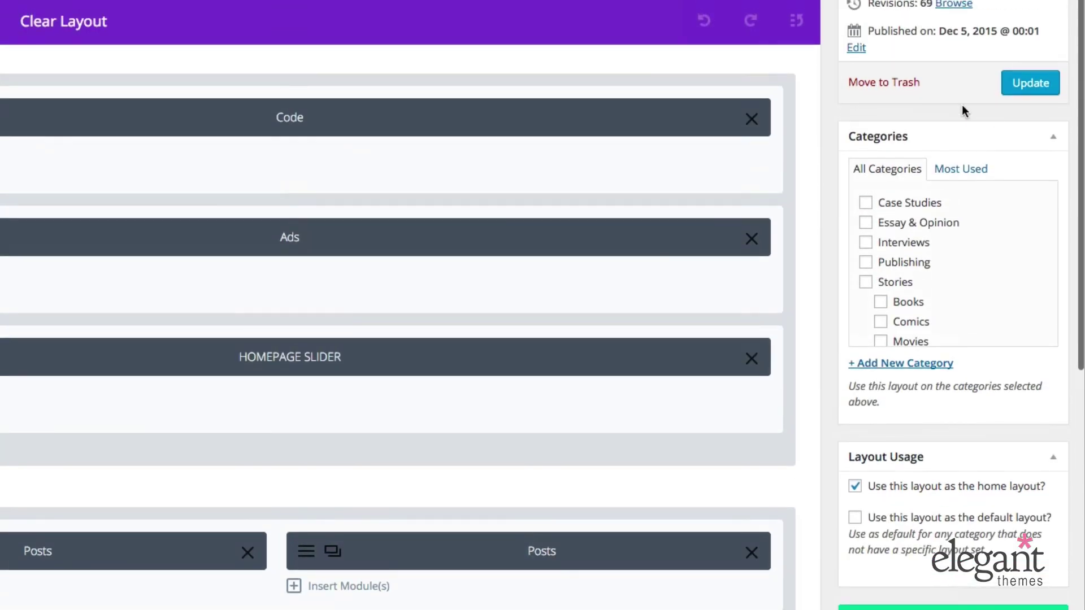
pyautogui.scroll(-1, 824, 165)
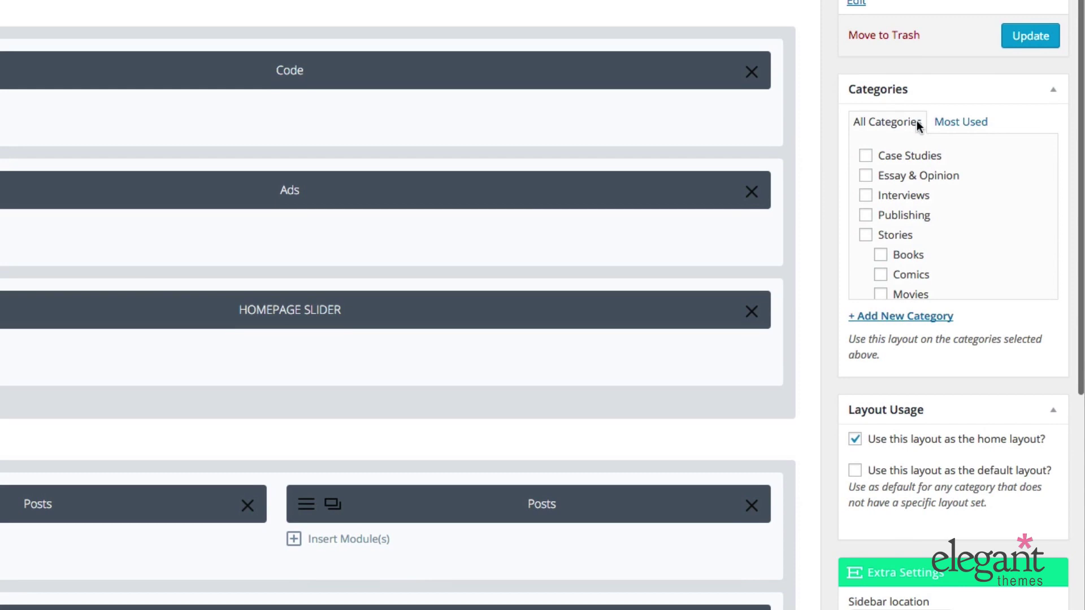
pyautogui.scroll(-5, 910, 180)
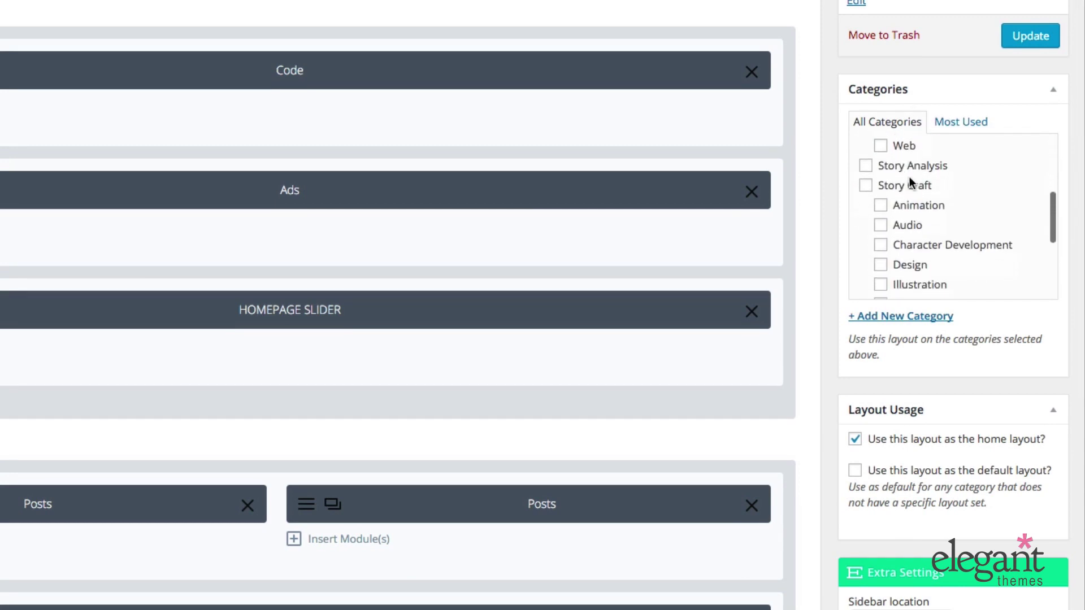
pyautogui.scroll(-3, 913, 182)
pyautogui.scroll(6, 914, 184)
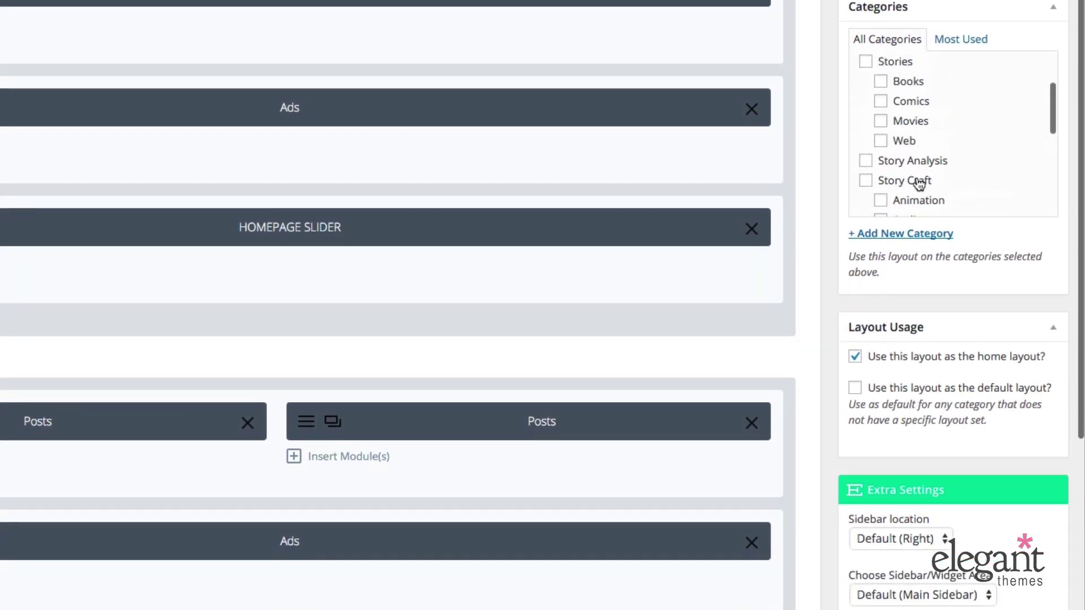
pyautogui.scroll(1, 918, 182)
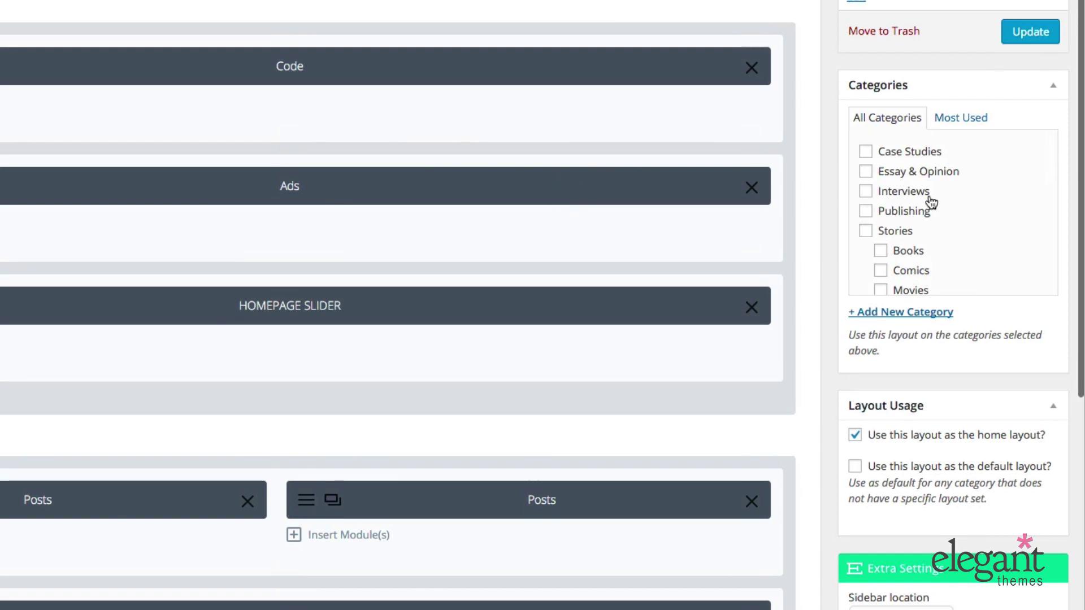
pyautogui.scroll(-2, 825, 231)
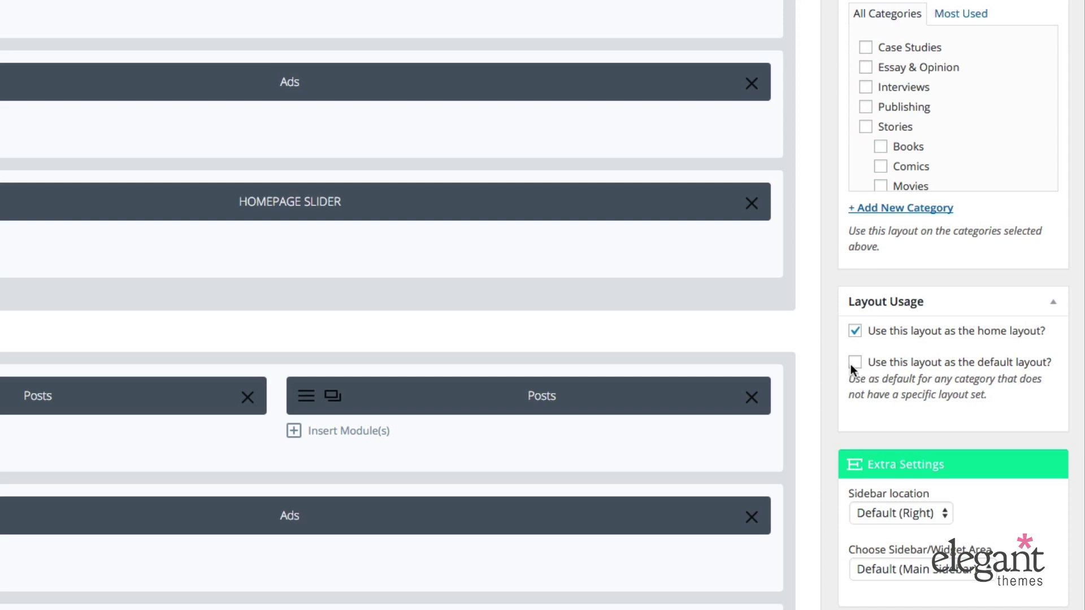
pyautogui.scroll(2, 810, 368)
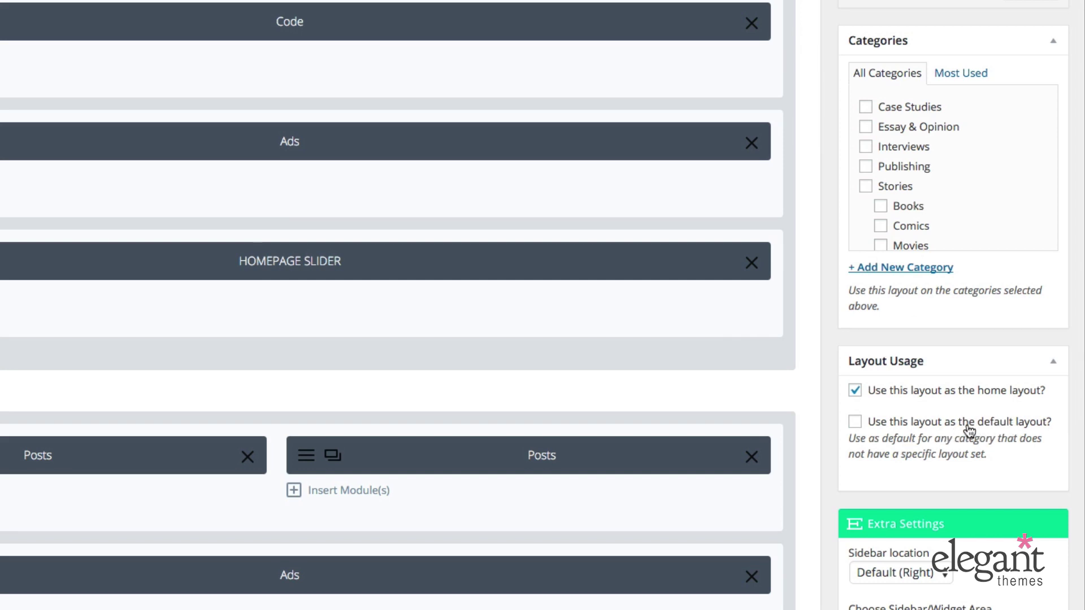
pyautogui.scroll(-1, 966, 429)
pyautogui.scroll(-2, 825, 477)
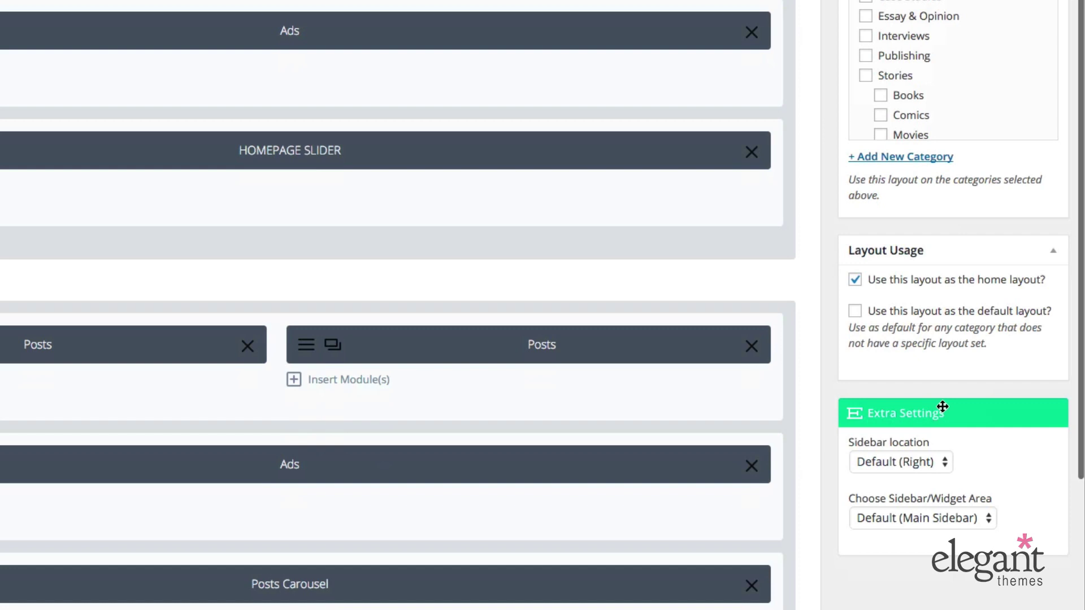
pyautogui.scroll(-1, 944, 418)
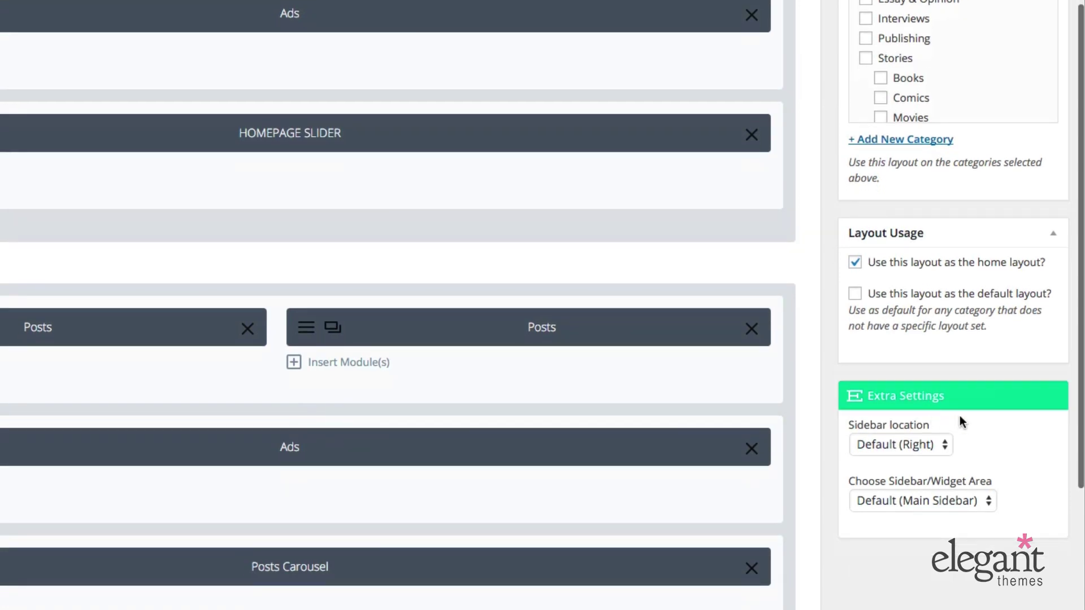
pyautogui.click(920, 443)
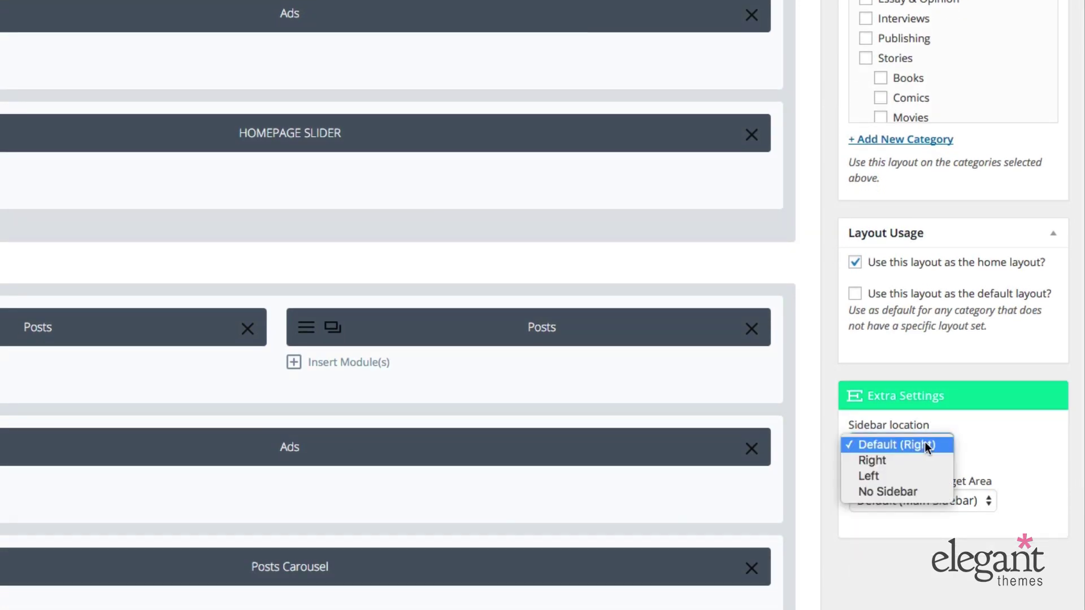
pyautogui.click(1009, 437)
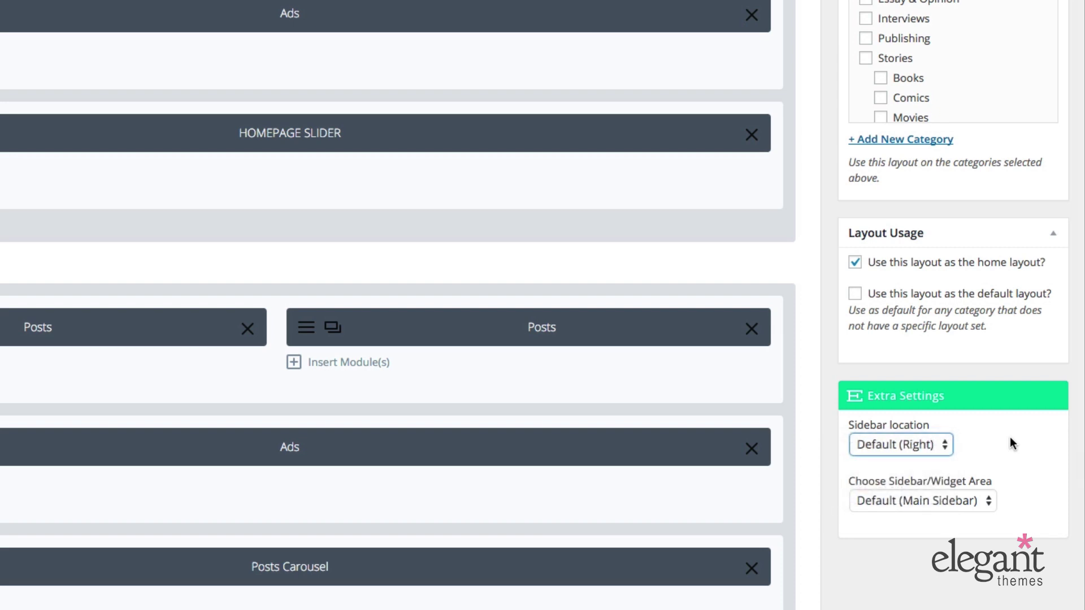
pyautogui.scroll(-2, 869, 499)
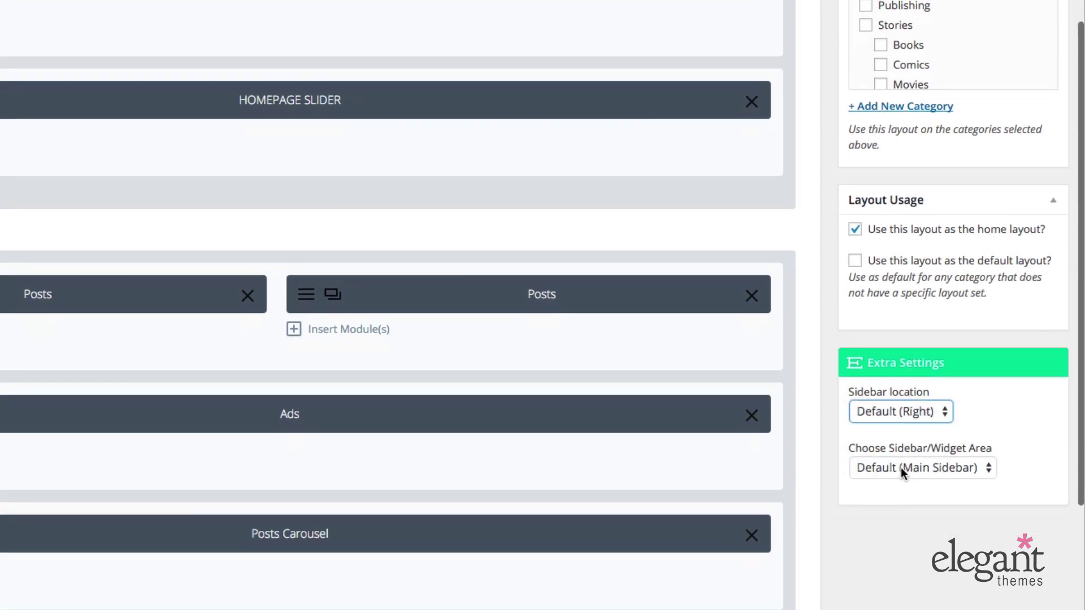
pyautogui.click(903, 474)
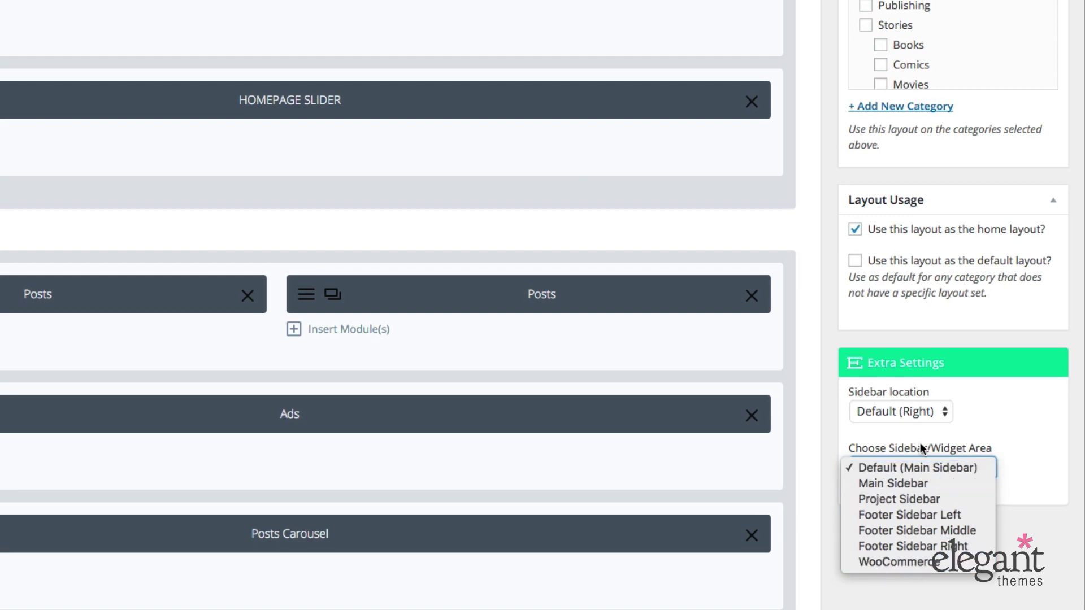
pyautogui.click(1023, 401)
pyautogui.scroll(5, 838, 449)
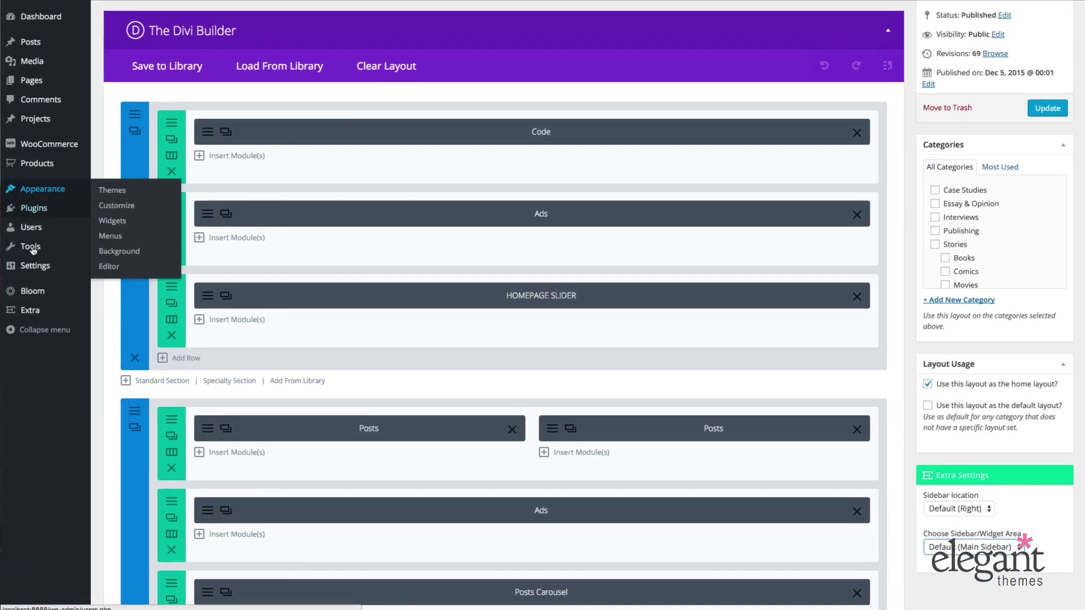
pyautogui.moveTo(39, 278)
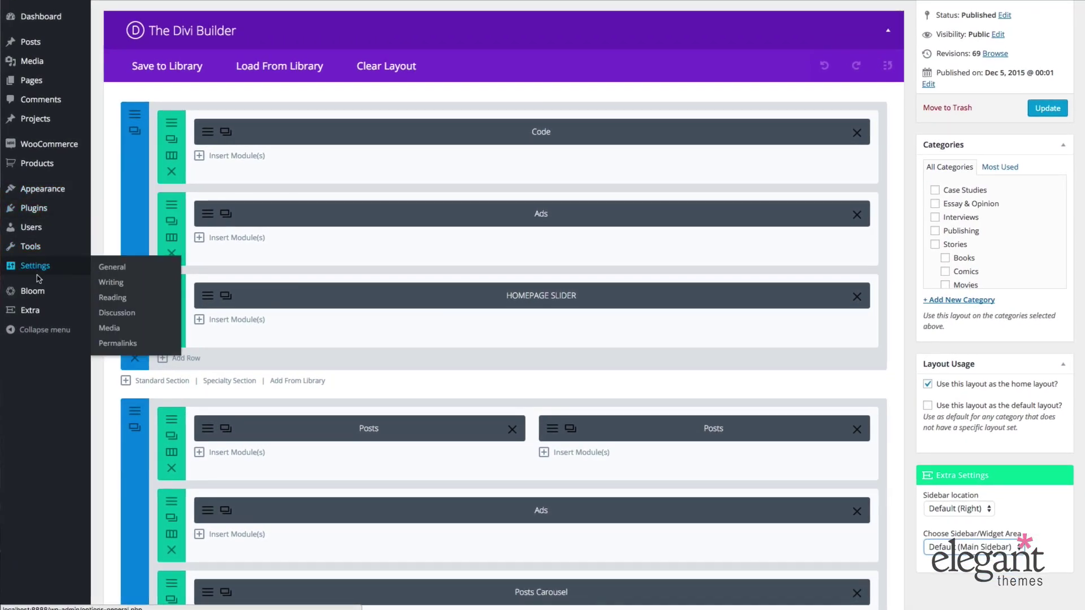
pyautogui.click(111, 298)
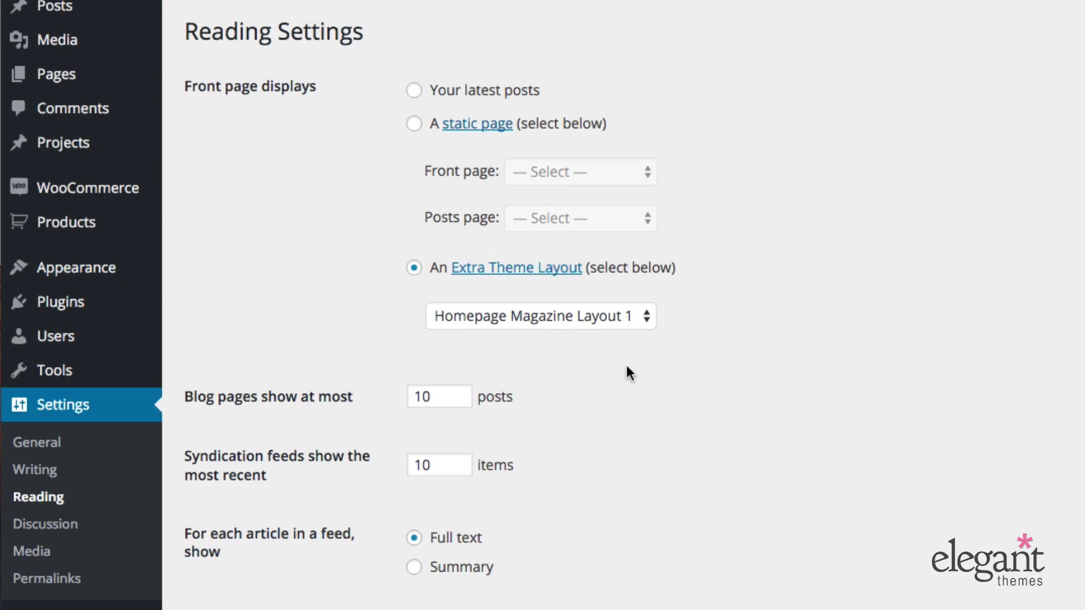
pyautogui.click(478, 318)
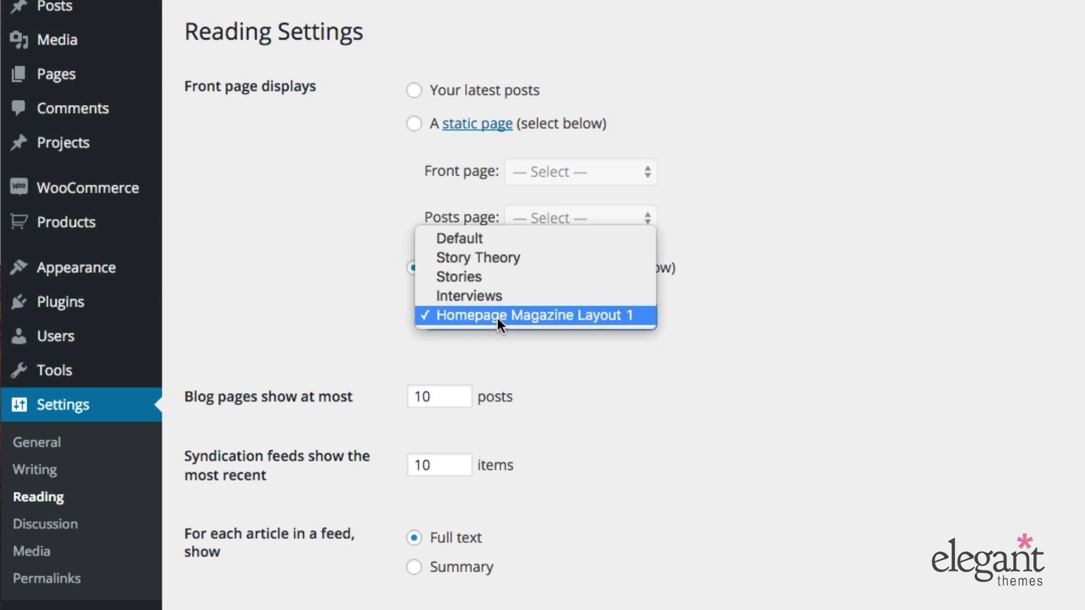
pyautogui.click(647, 334)
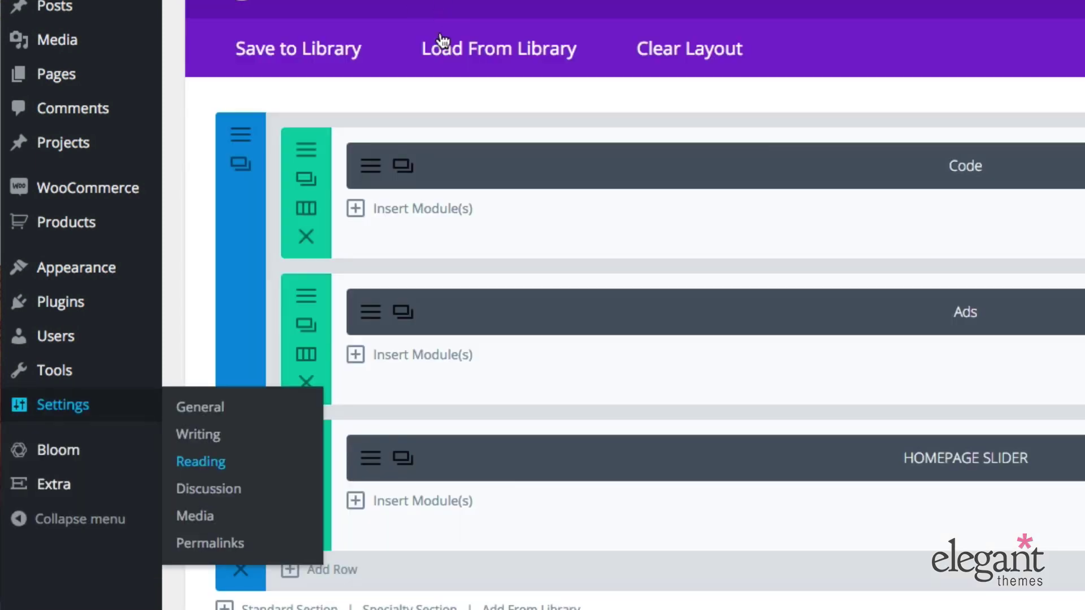
pyautogui.scroll(3, 465, 77)
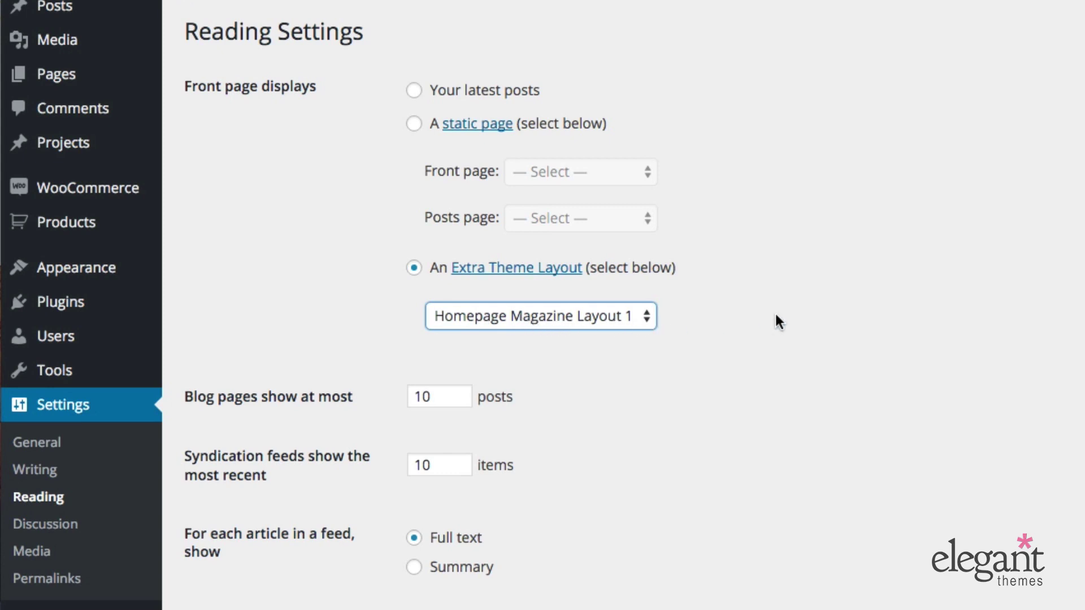
pyautogui.click(317, 208)
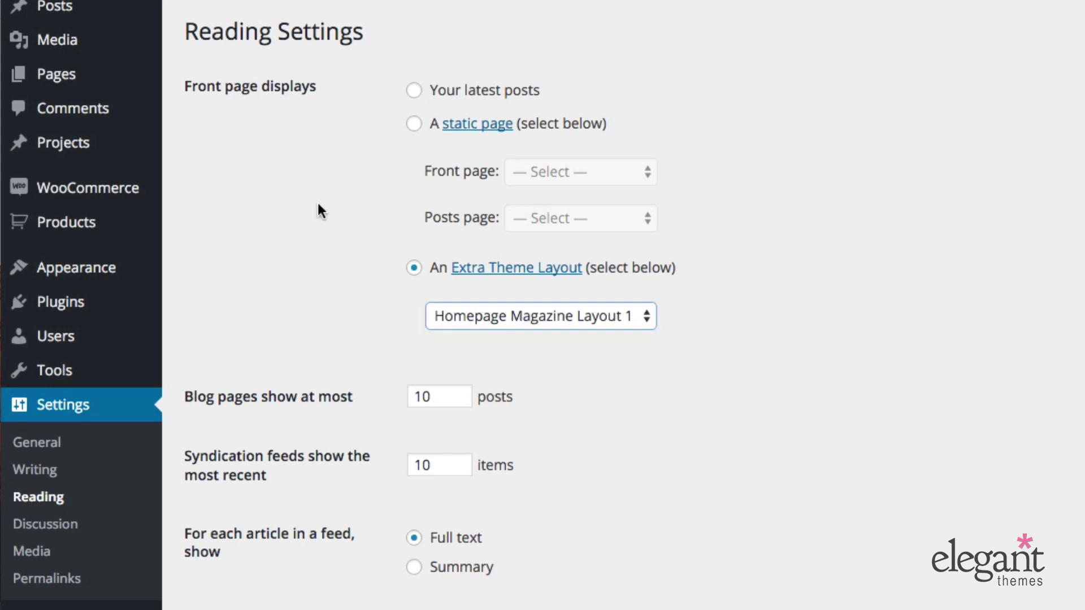
pyautogui.moveTo(77, 271)
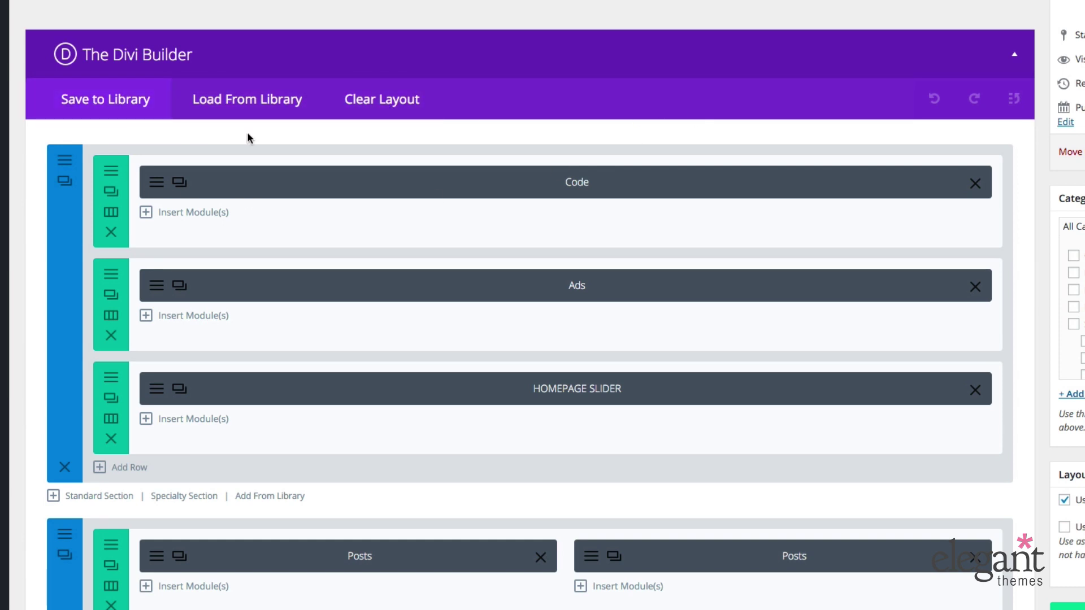
pyautogui.scroll(-3, 339, 260)
pyautogui.scroll(3, 540, 286)
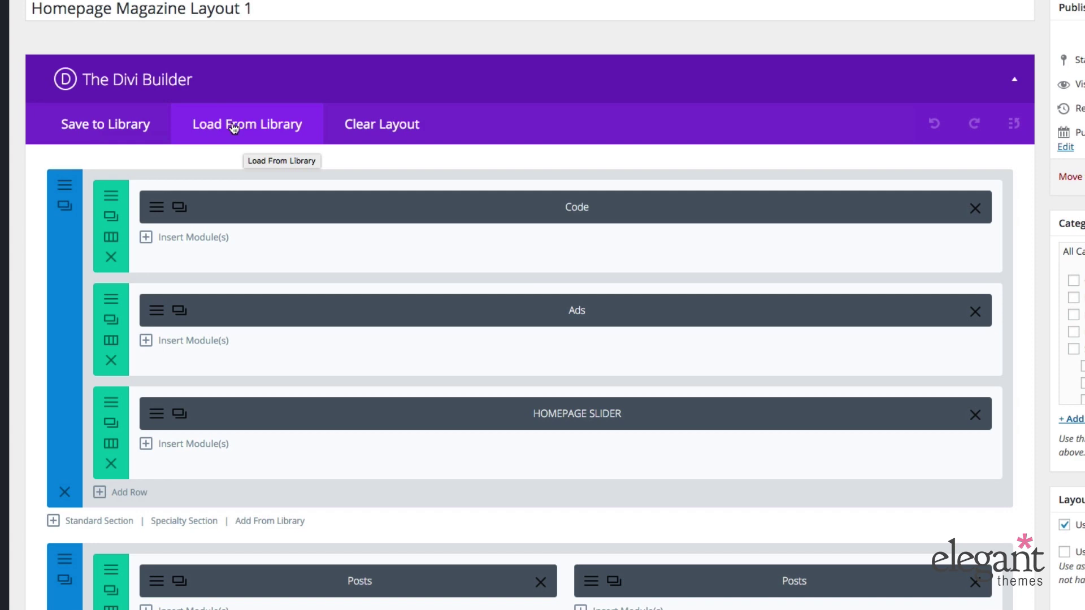
pyautogui.click(234, 127)
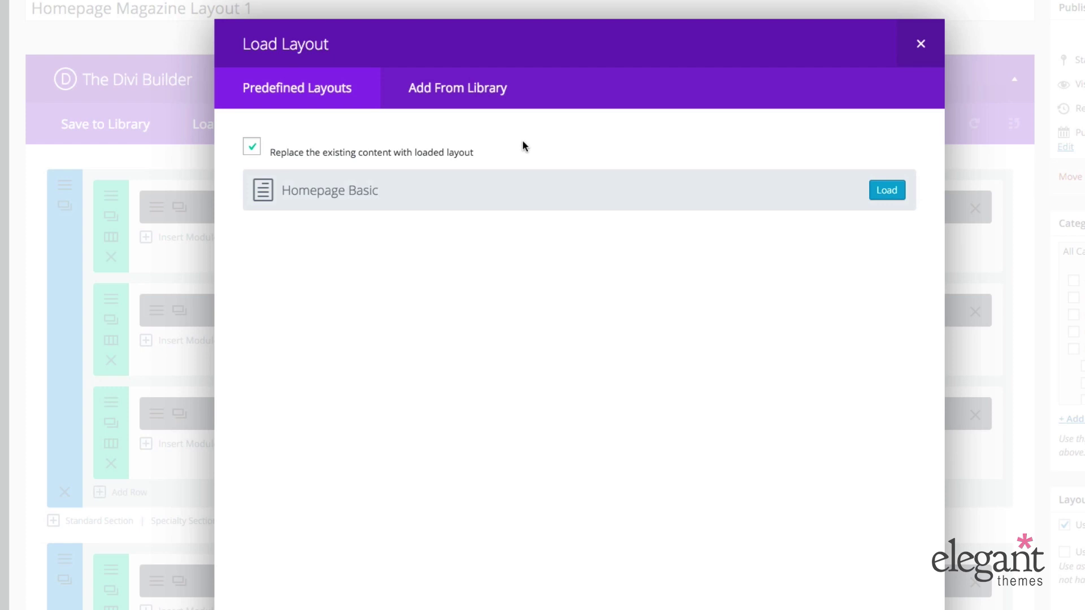
pyautogui.click(457, 91)
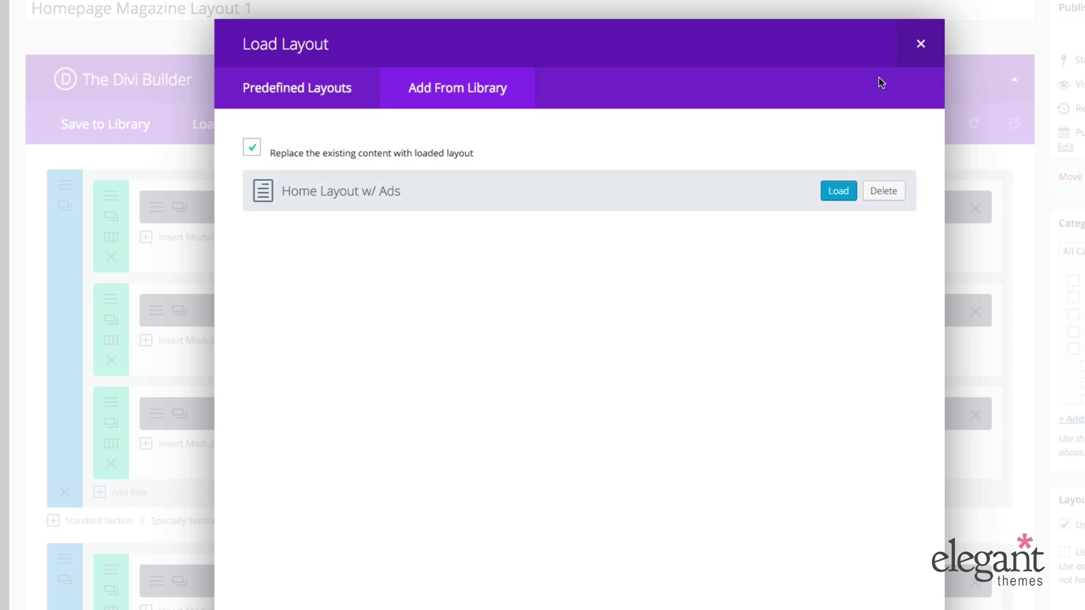
pyautogui.click(923, 50)
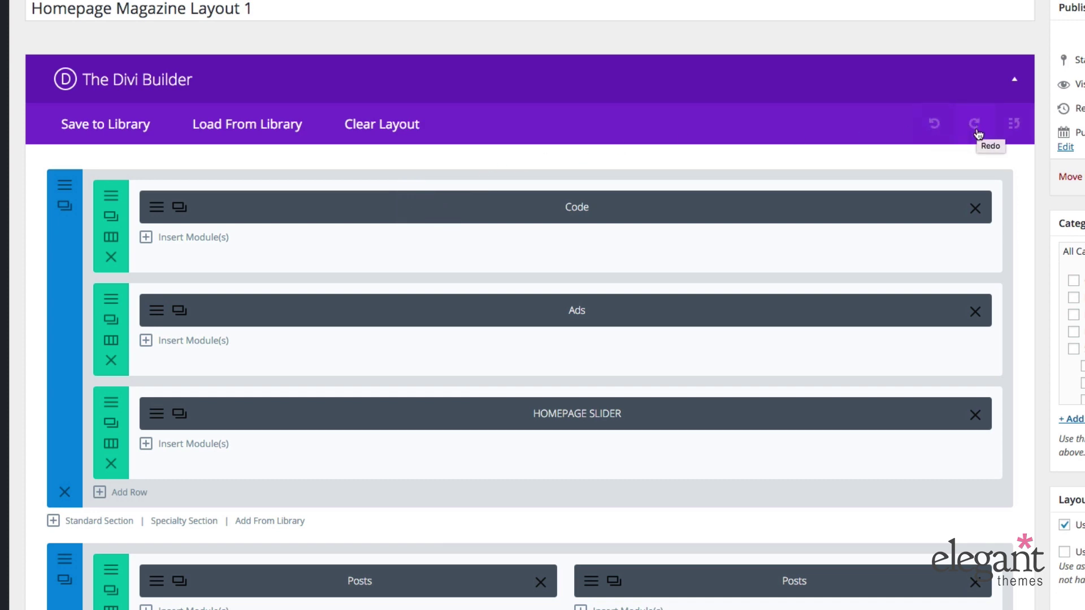
pyautogui.click(1019, 130)
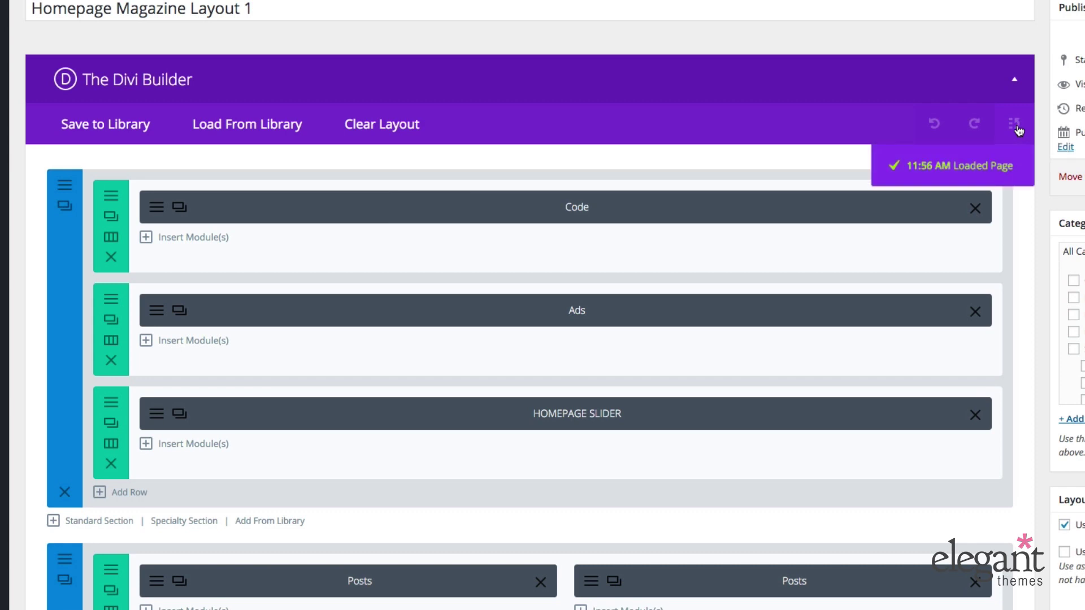
pyautogui.click(1019, 131)
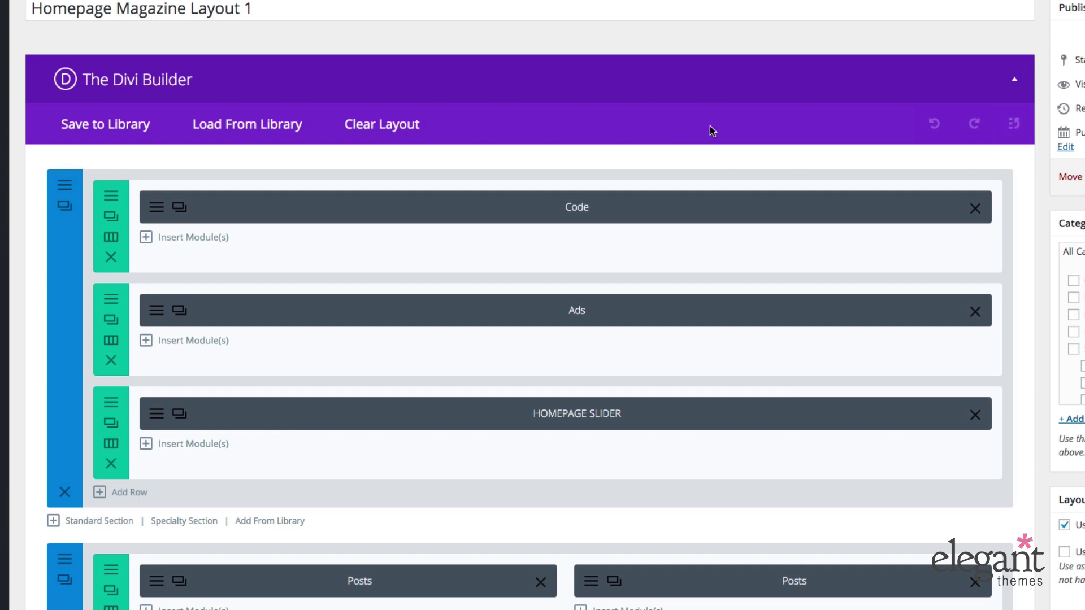
pyautogui.scroll(-2, 1018, 318)
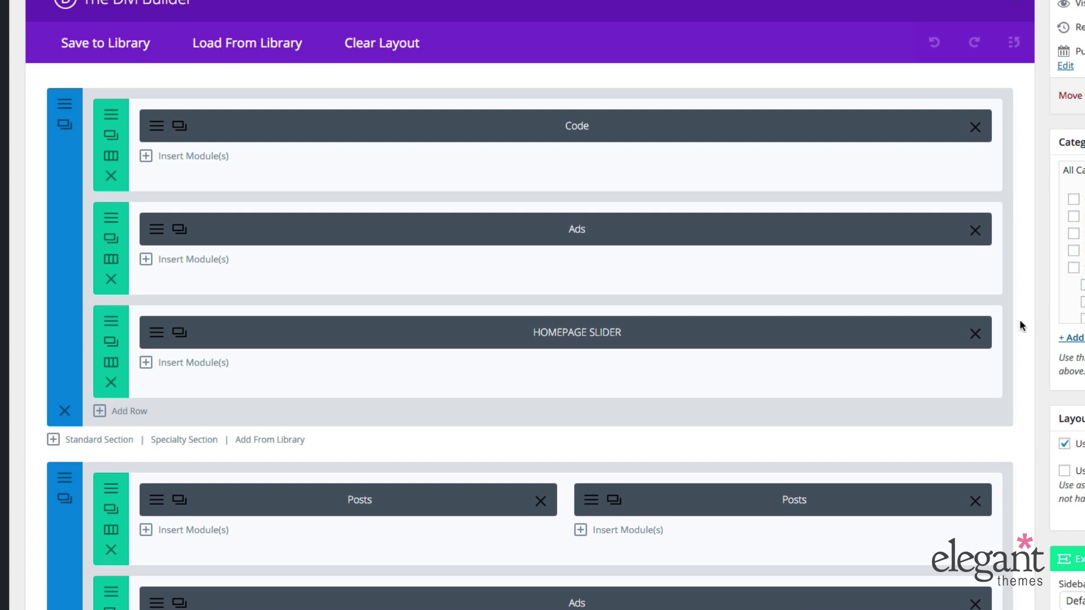
pyautogui.scroll(-1, 957, 194)
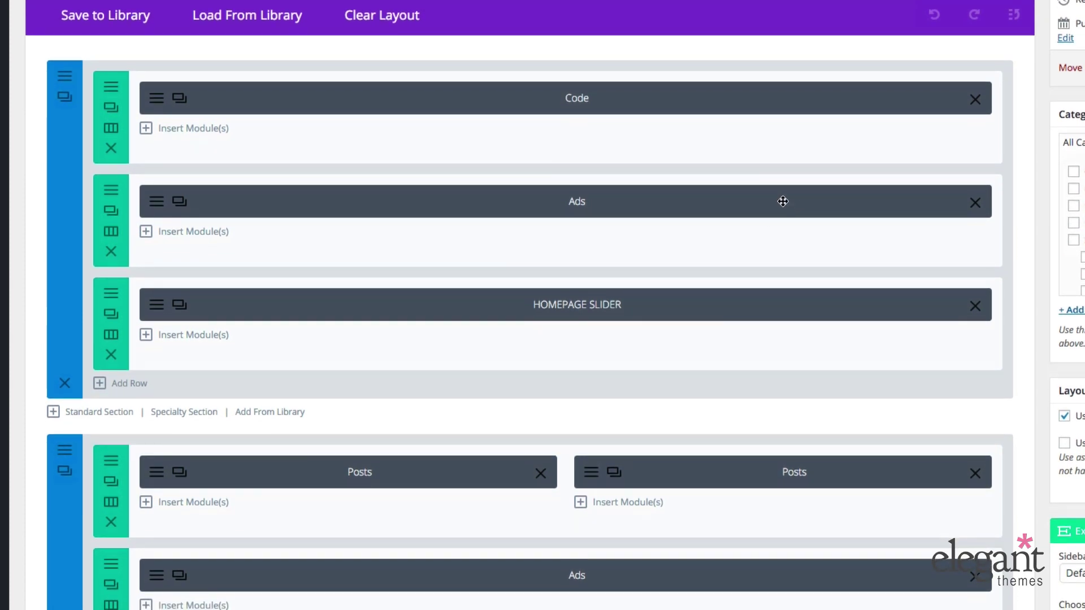
pyautogui.scroll(-2, 818, 206)
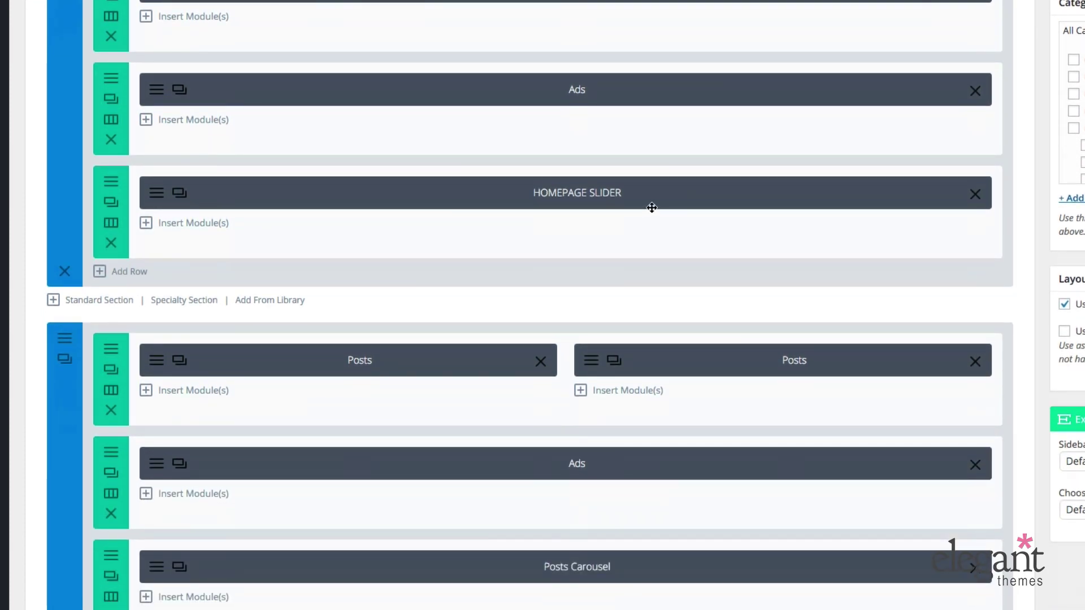
# Scroll through the homepage layout's builder modules to review them
pyautogui.scroll(-2, 684, 210)
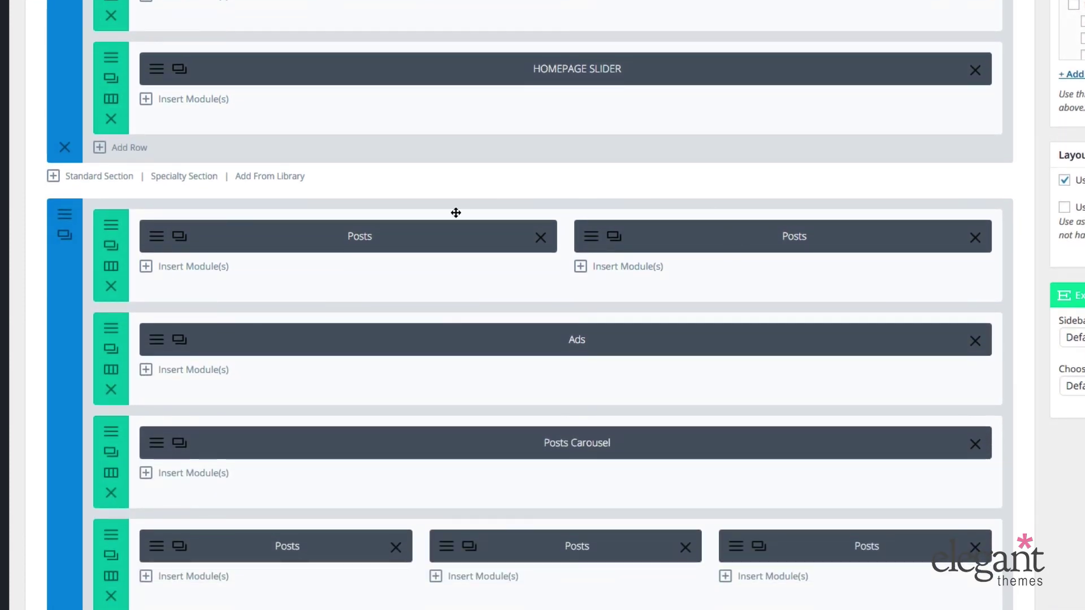
pyautogui.scroll(-3, 706, 220)
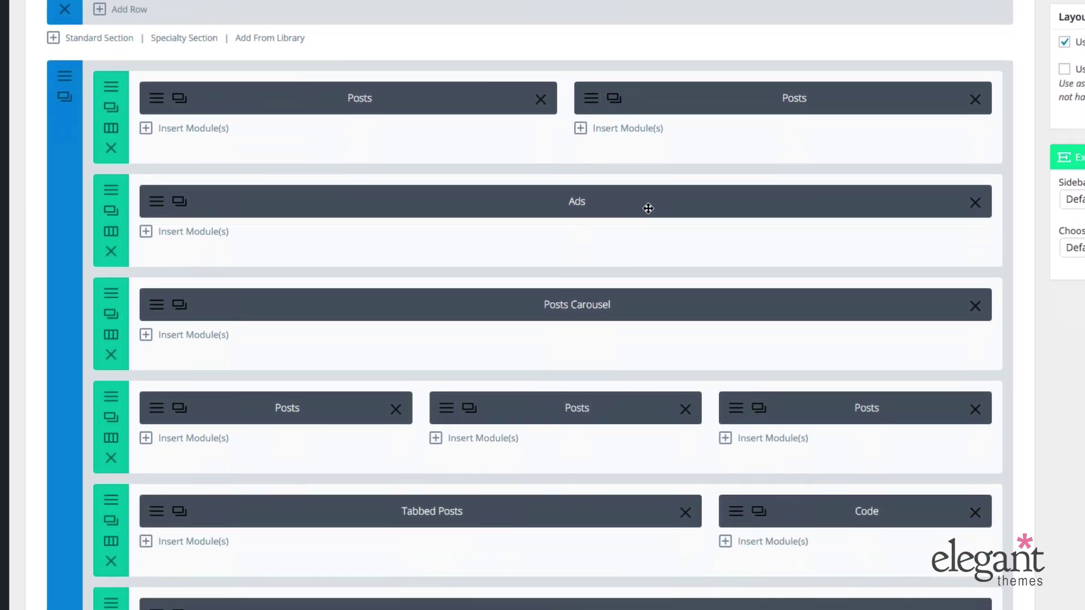
pyautogui.scroll(-2, 646, 209)
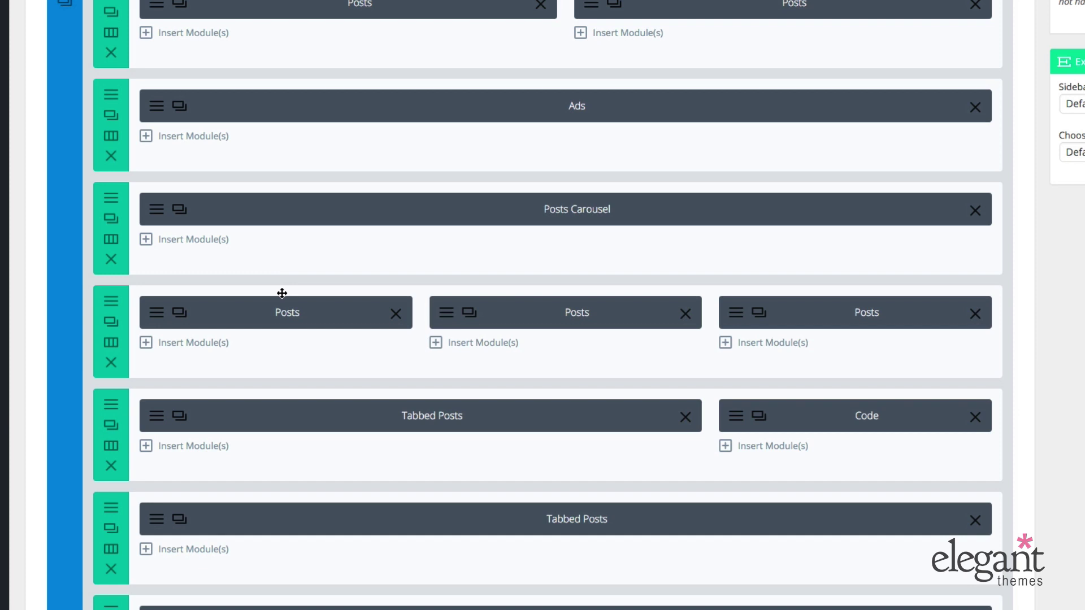
pyautogui.scroll(-1, 645, 370)
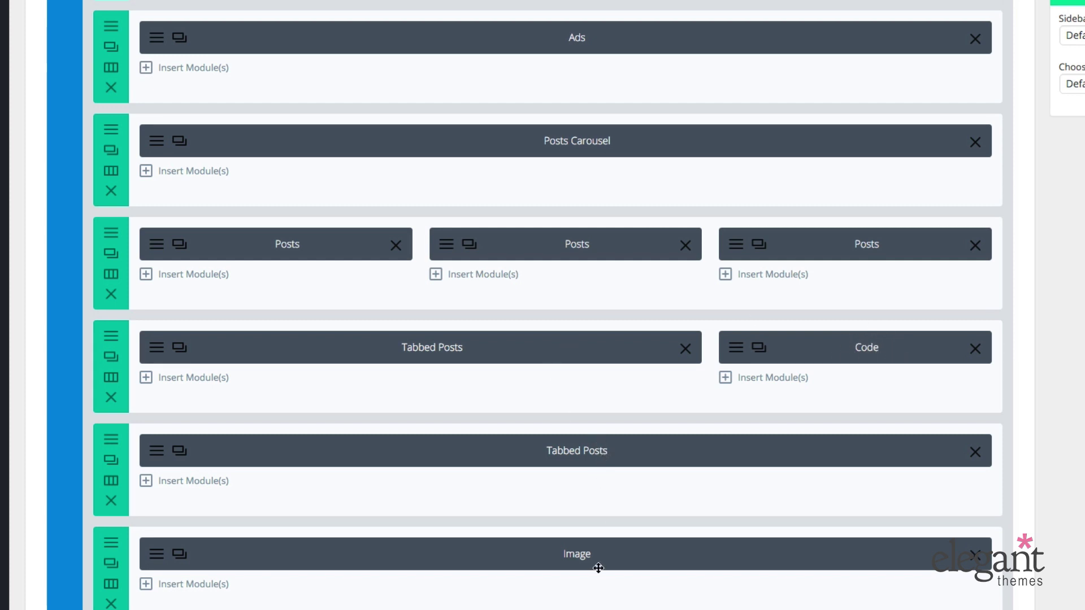
pyautogui.scroll(10, 599, 568)
pyautogui.scroll(-1, 598, 569)
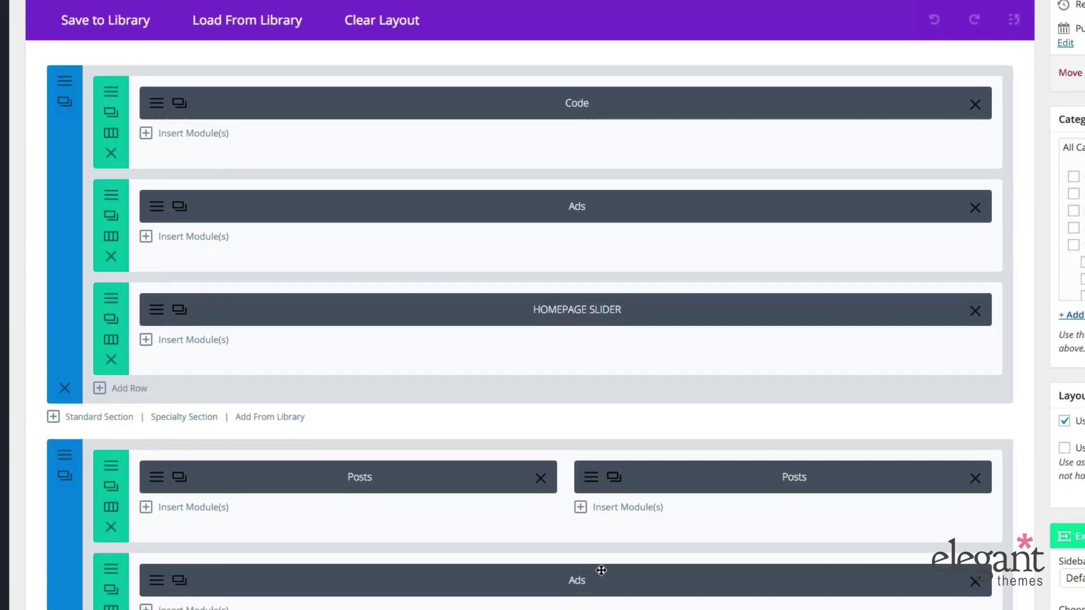
pyautogui.scroll(1, 605, 571)
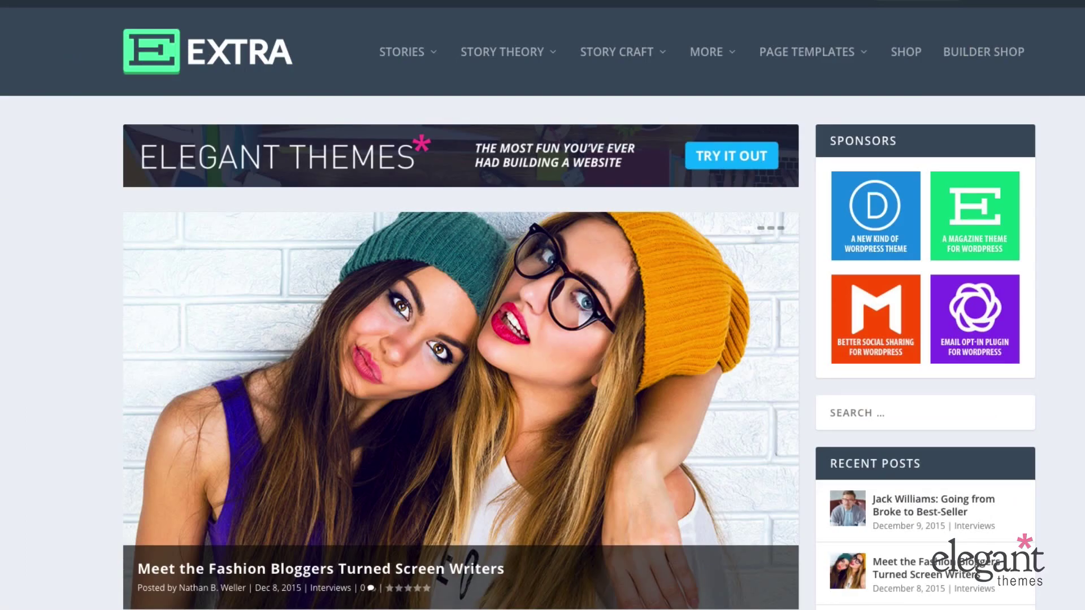
pyautogui.scroll(-1, 270, 118)
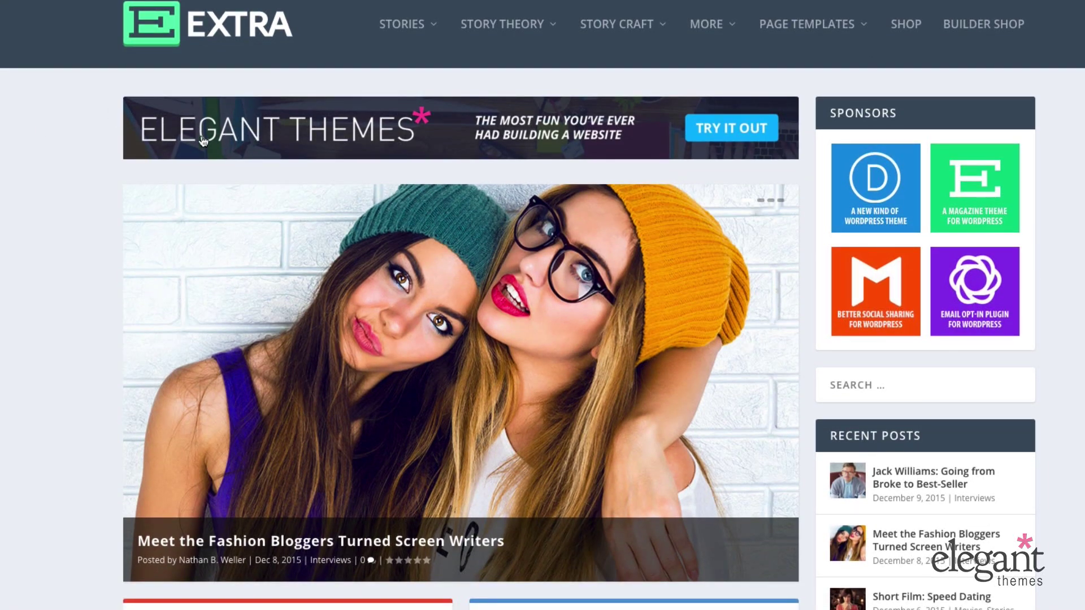
# Scroll through the live front page's Stories, Story Theory, Story Craft, Interviews and Tools & Resources sections
pyautogui.scroll(-2, 53, 184)
pyautogui.scroll(-5, 54, 214)
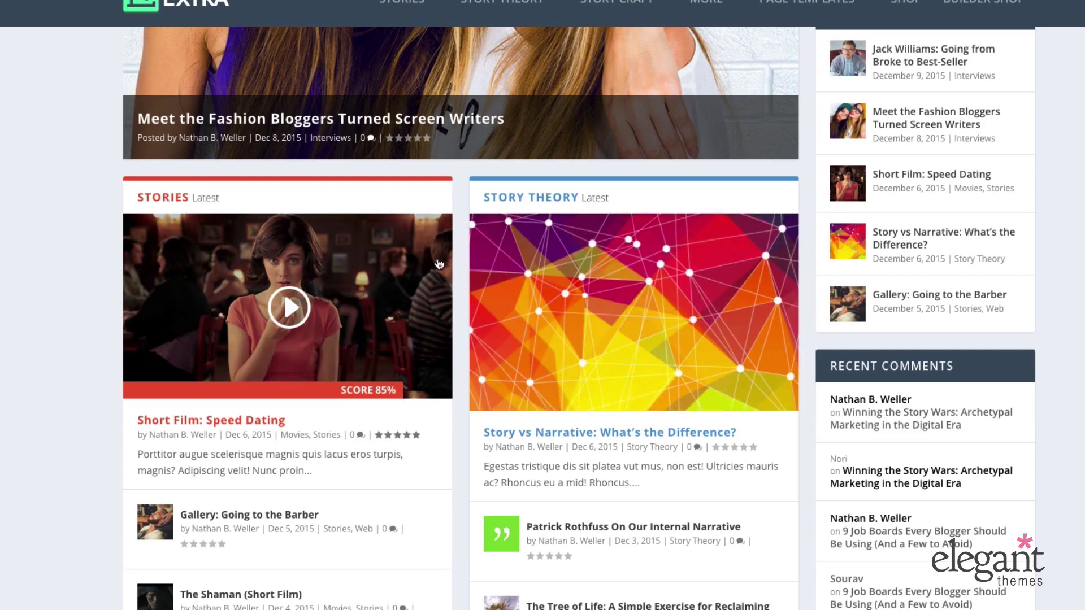
pyautogui.scroll(-7, 33, 274)
pyautogui.scroll(-4, 33, 270)
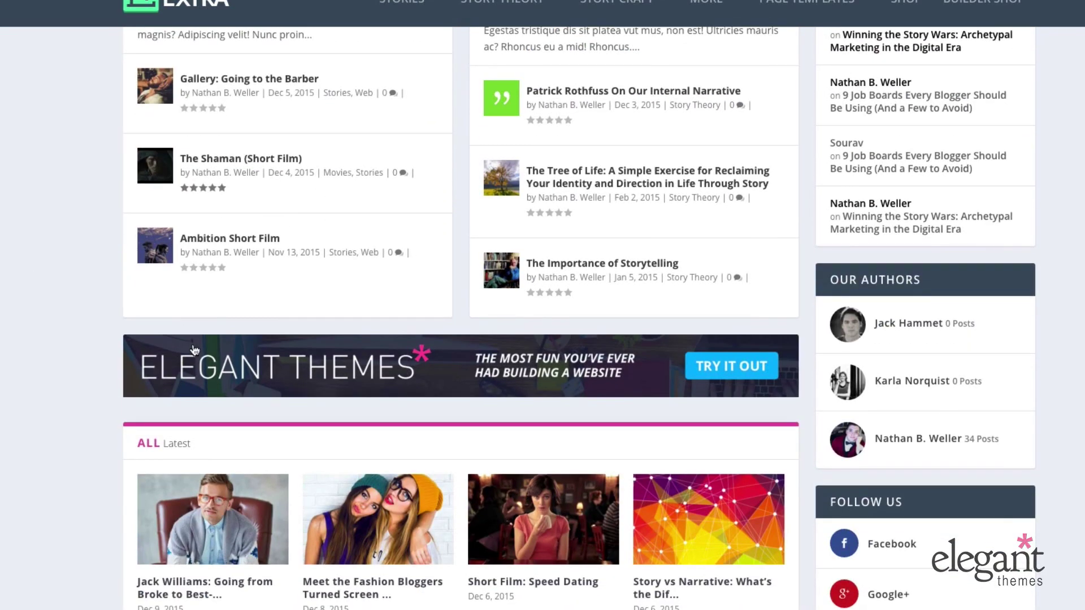
pyautogui.scroll(-3, 107, 322)
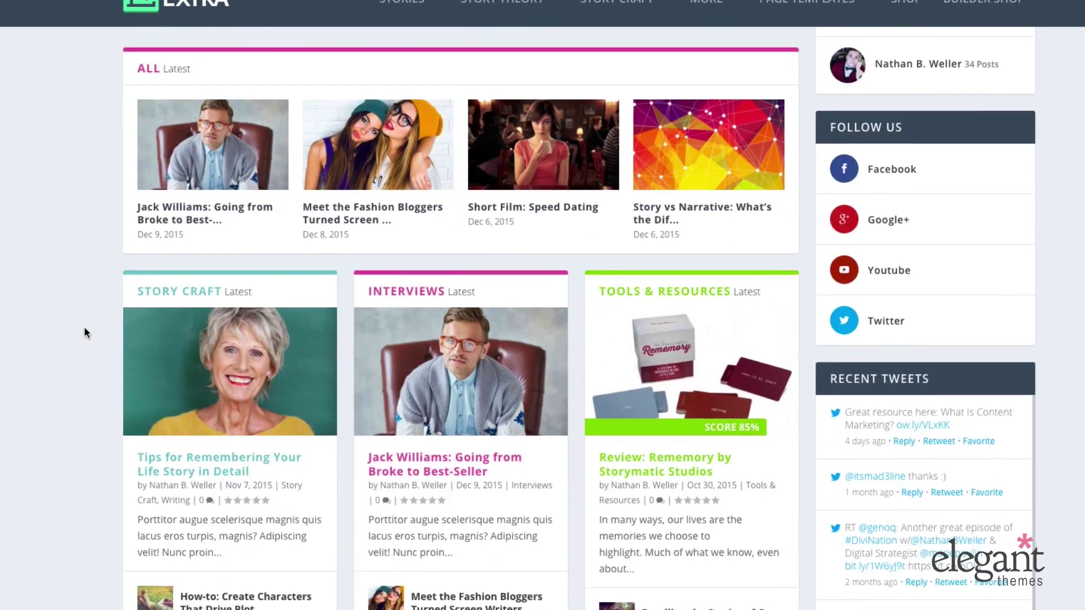
pyautogui.scroll(-10, 382, 393)
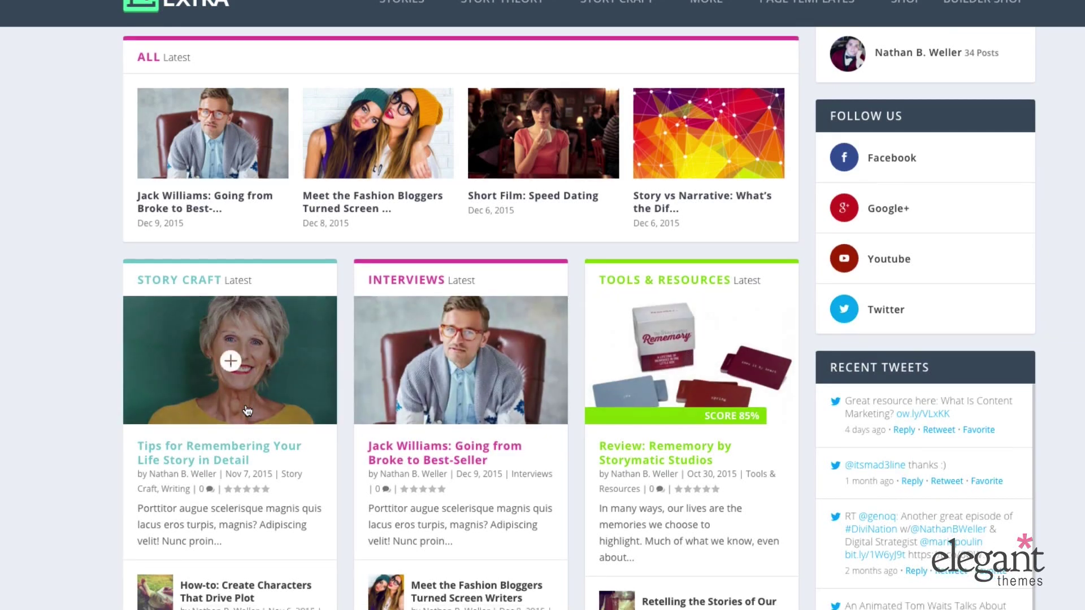
pyautogui.scroll(-1, 373, 388)
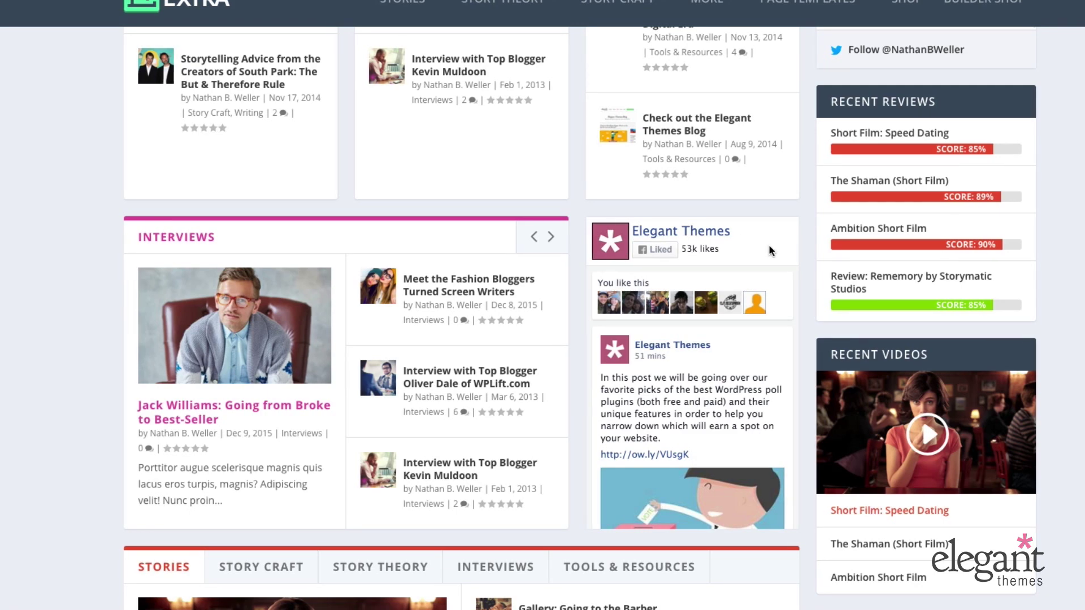
pyautogui.scroll(-3, 679, 320)
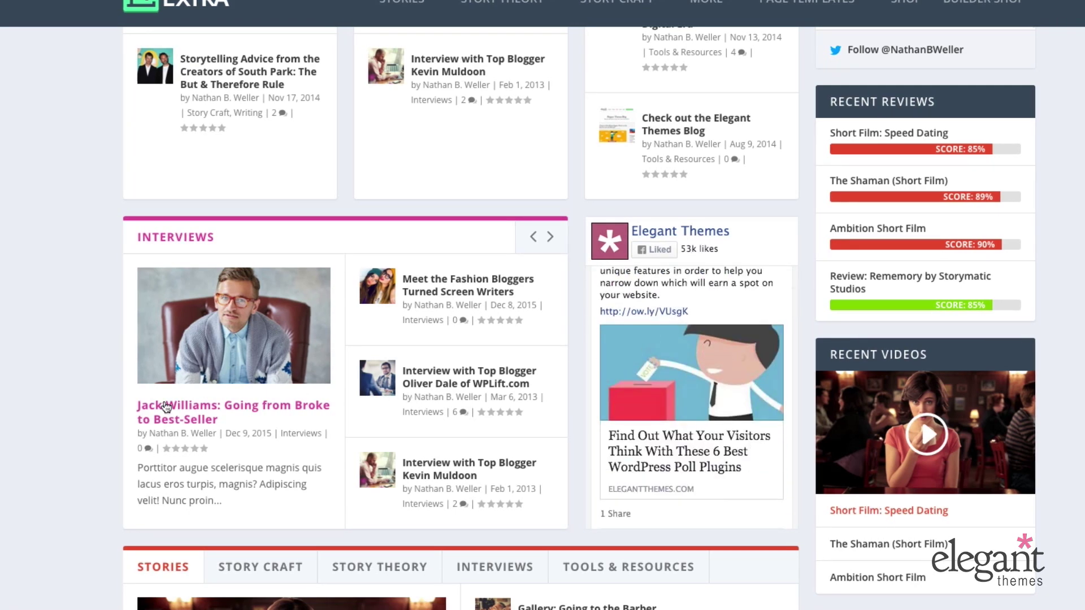
pyautogui.scroll(-3, 45, 442)
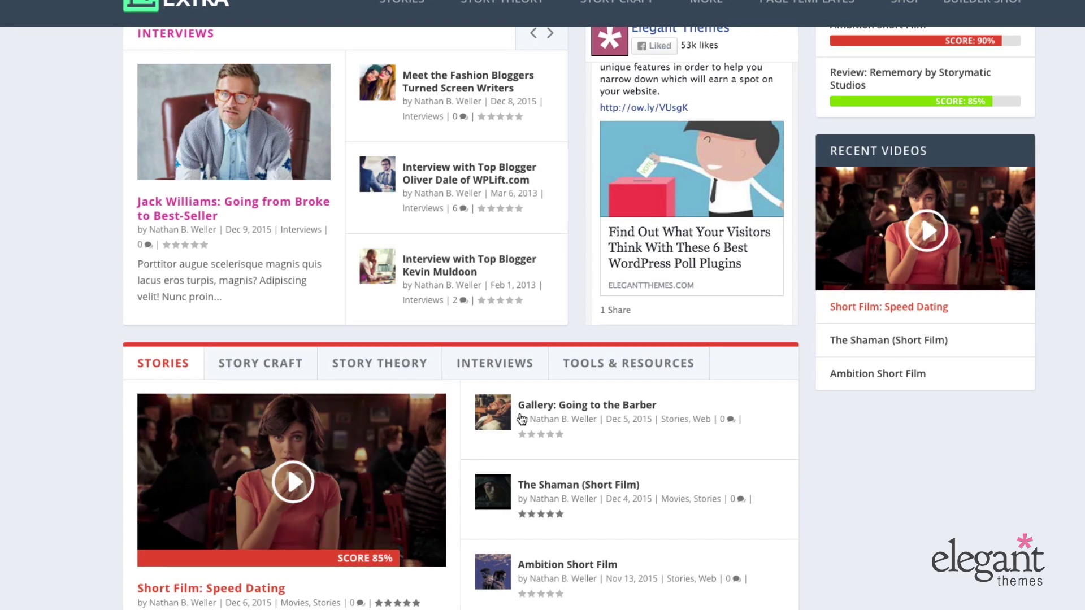
pyautogui.scroll(-1, 50, 427)
pyautogui.scroll(-4, 54, 432)
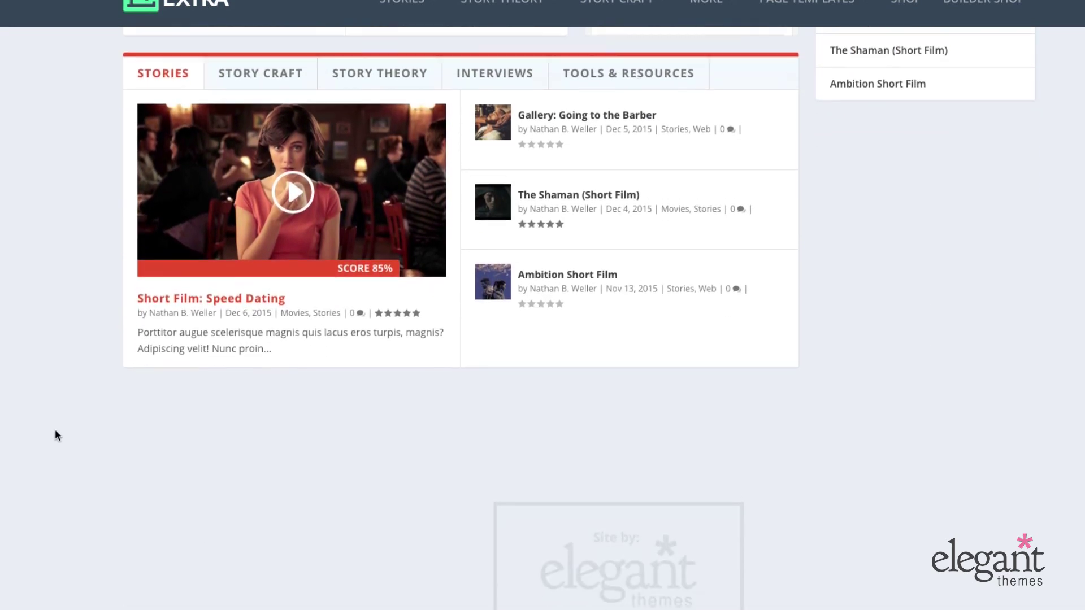
pyautogui.scroll(-2, 237, 511)
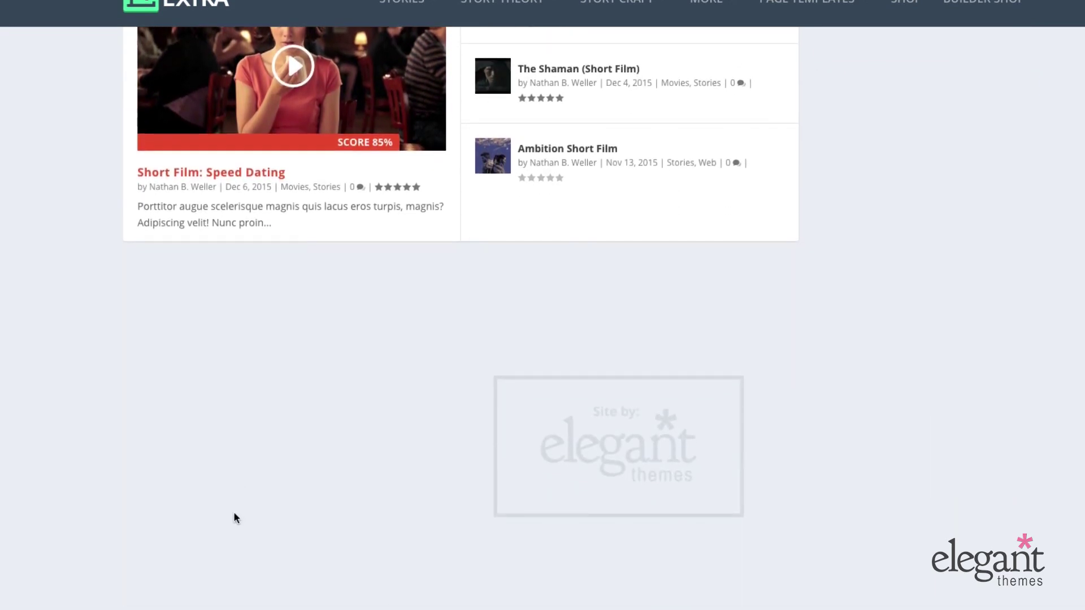
pyautogui.scroll(6, 236, 517)
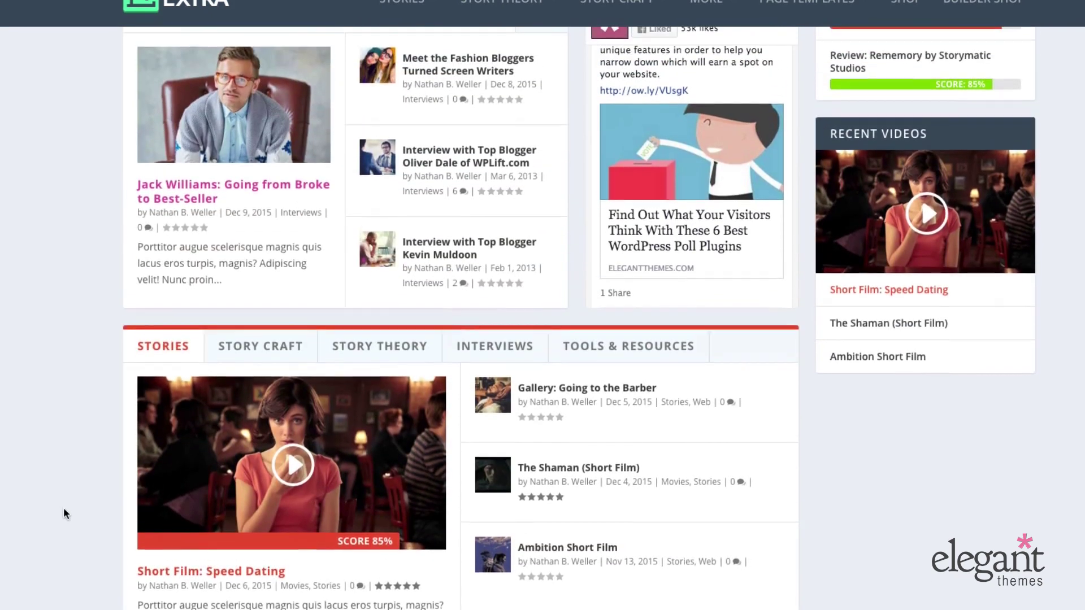
pyautogui.scroll(10, 40, 518)
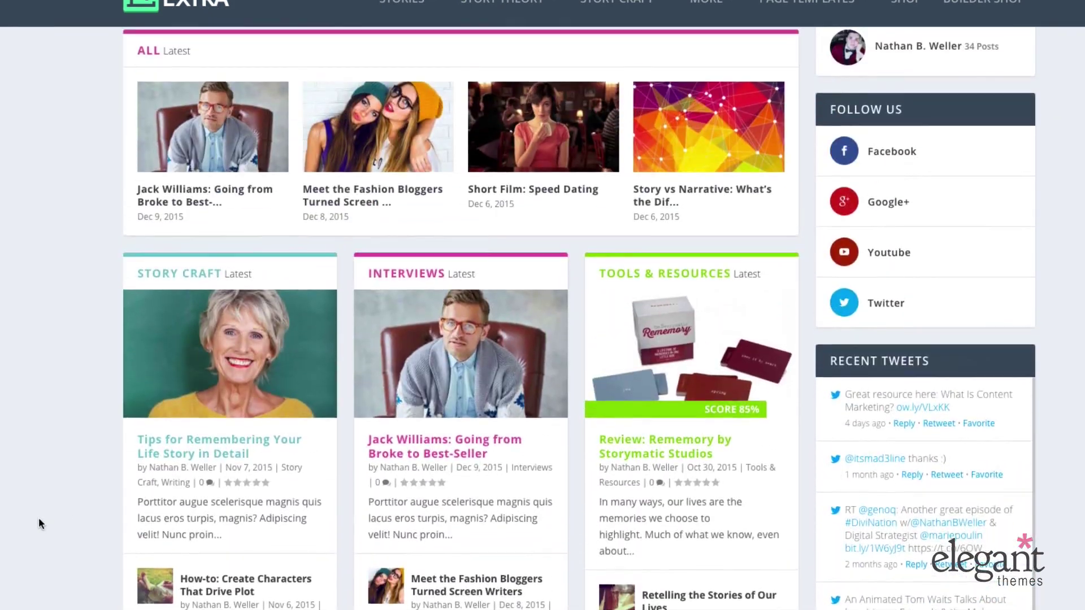
pyautogui.scroll(10, 38, 517)
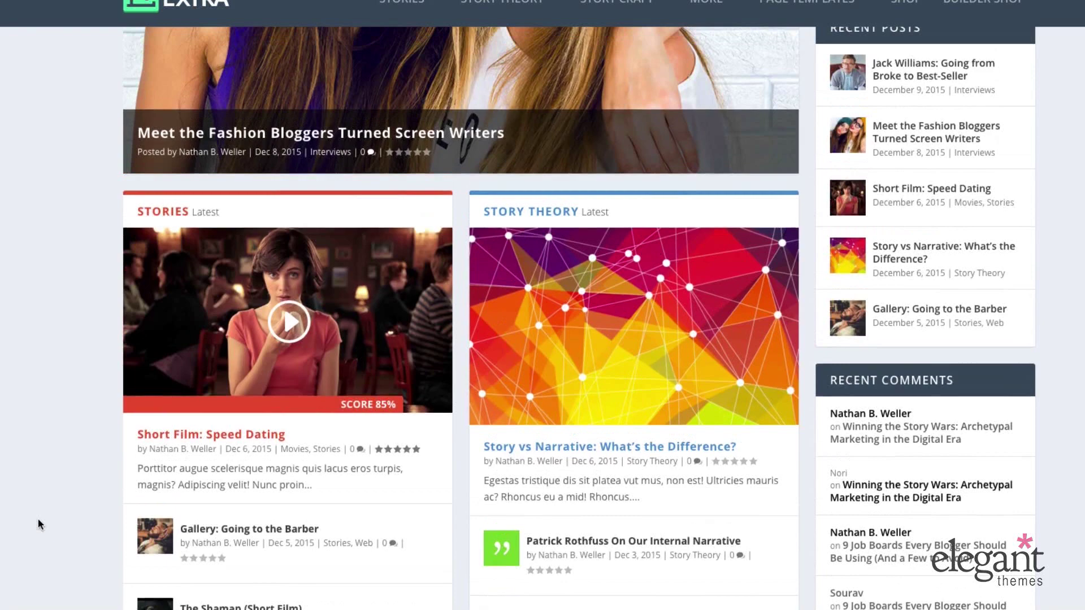
pyautogui.scroll(4, 39, 518)
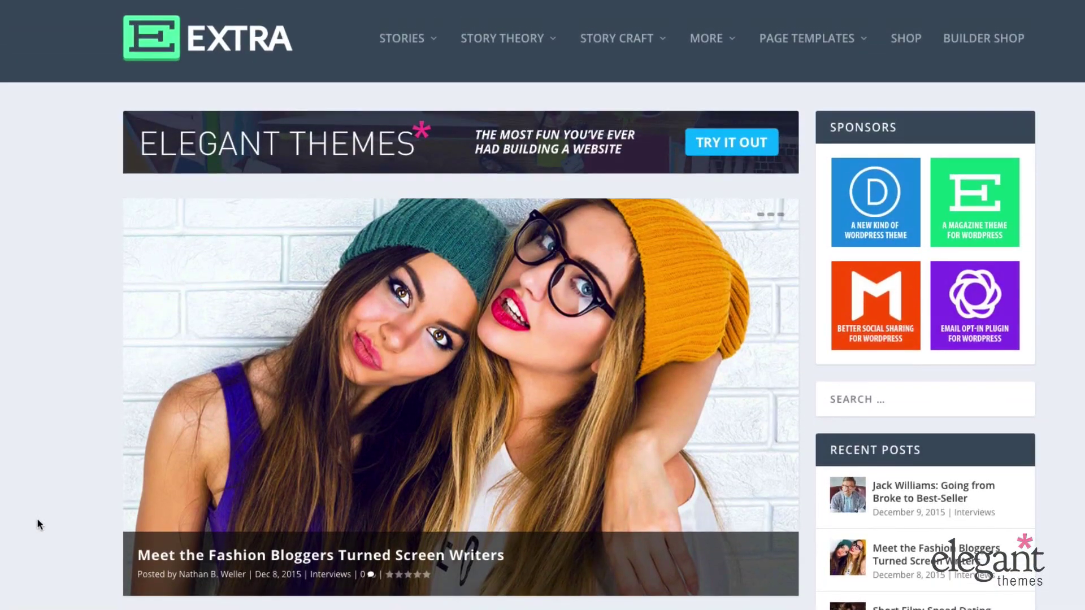
pyautogui.scroll(-10, 39, 521)
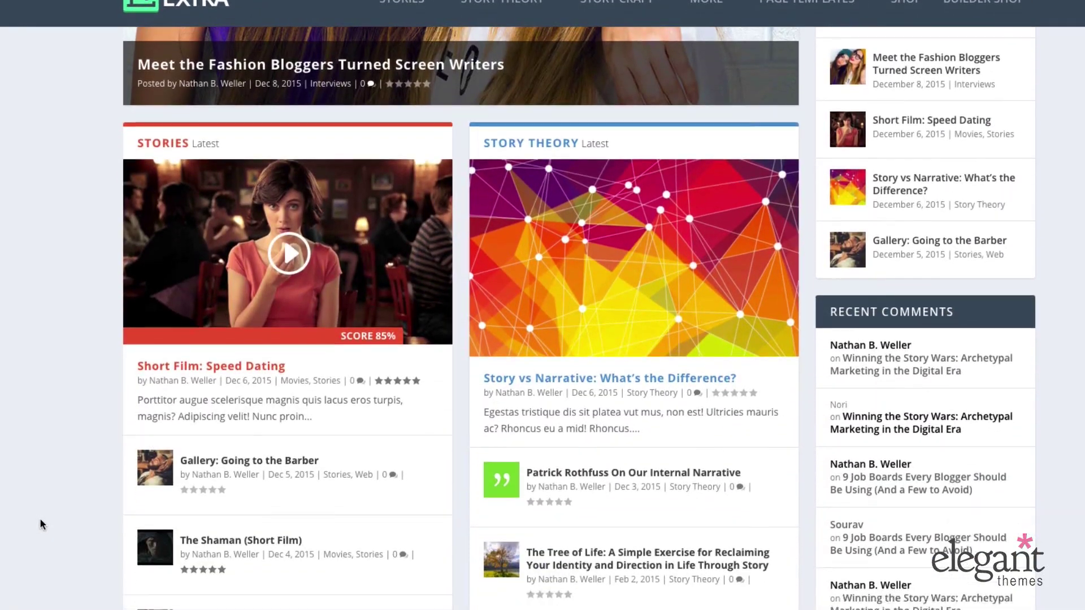
pyautogui.scroll(-12, 40, 518)
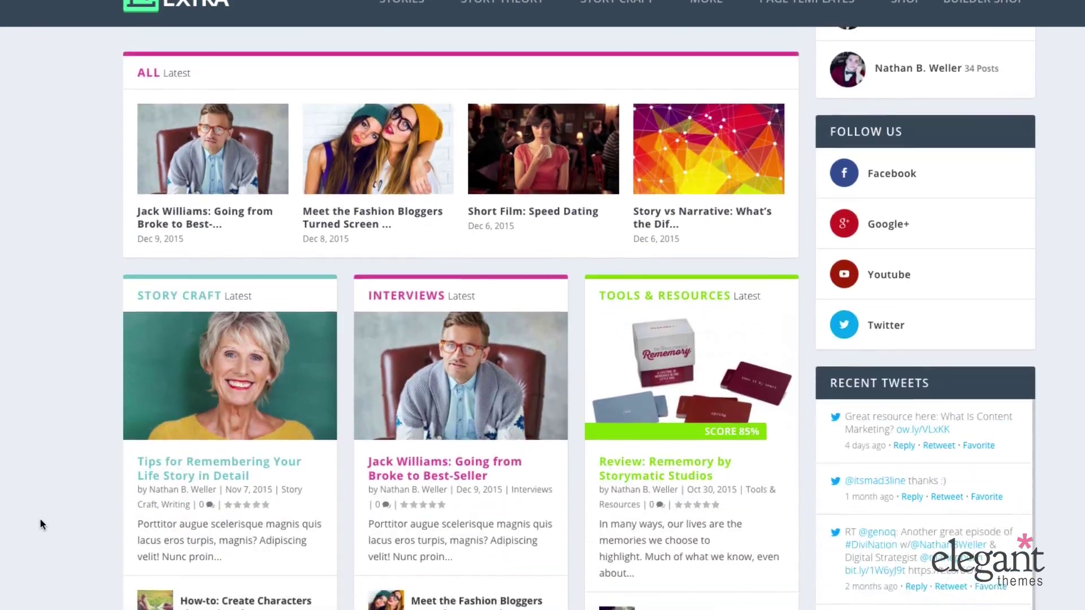
pyautogui.scroll(-10, 22, 518)
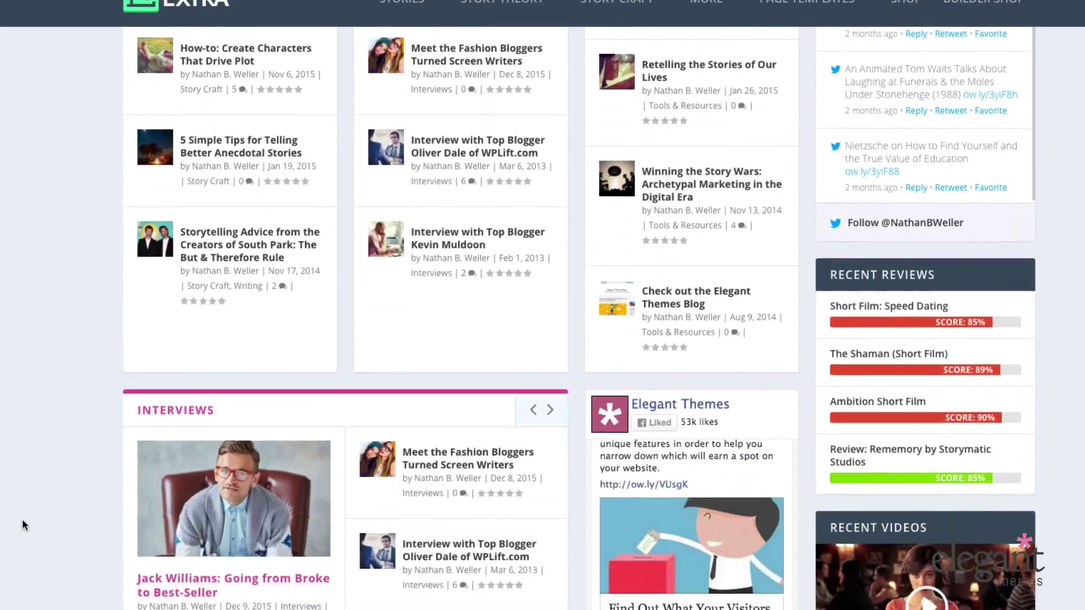
pyautogui.scroll(-1, 22, 519)
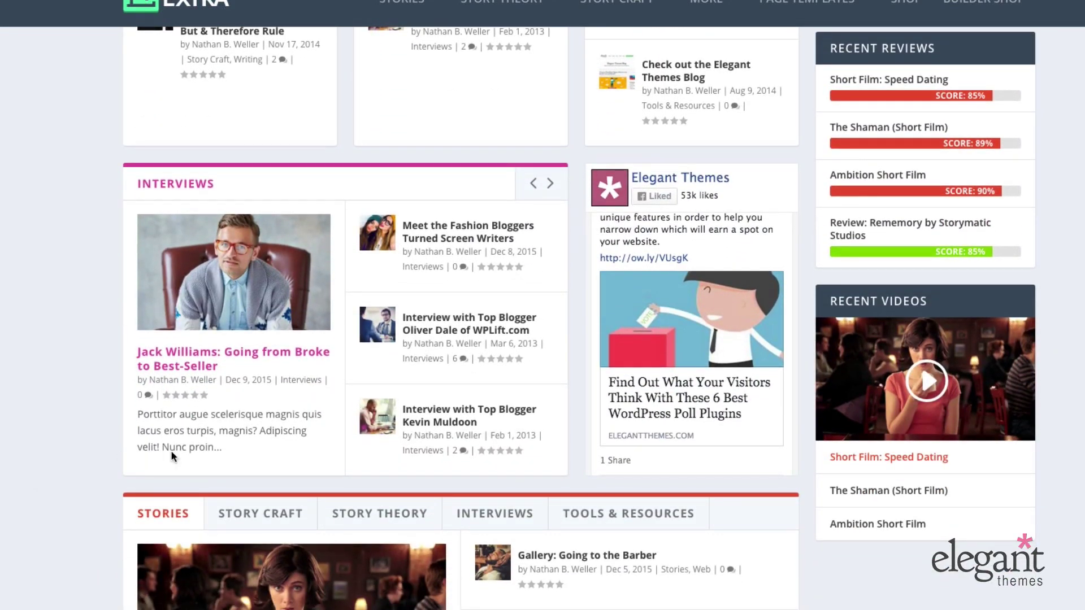
pyautogui.scroll(15, 66, 479)
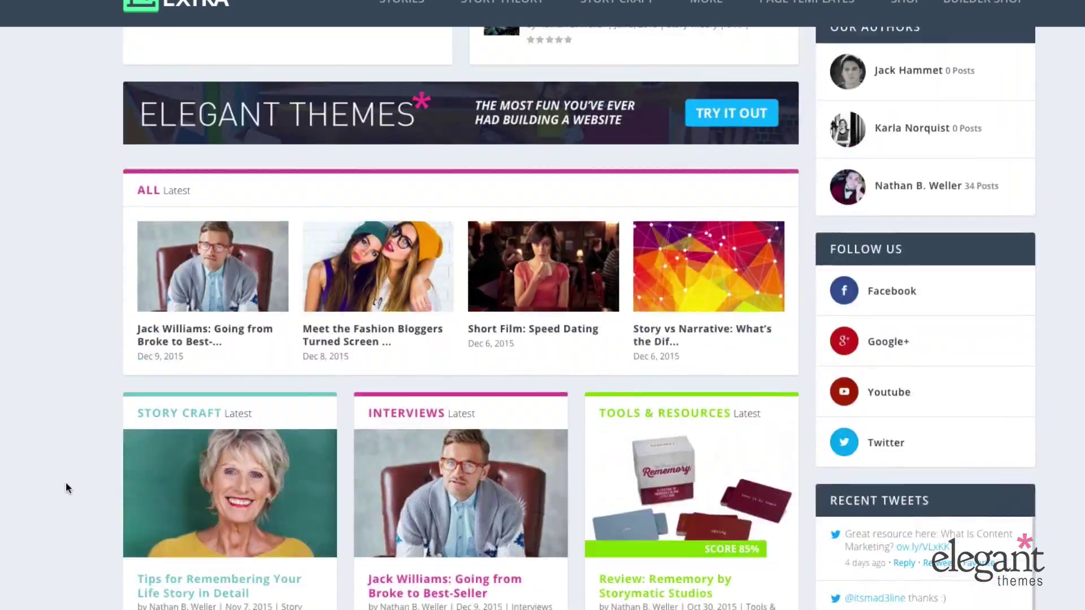
pyautogui.scroll(12, 65, 487)
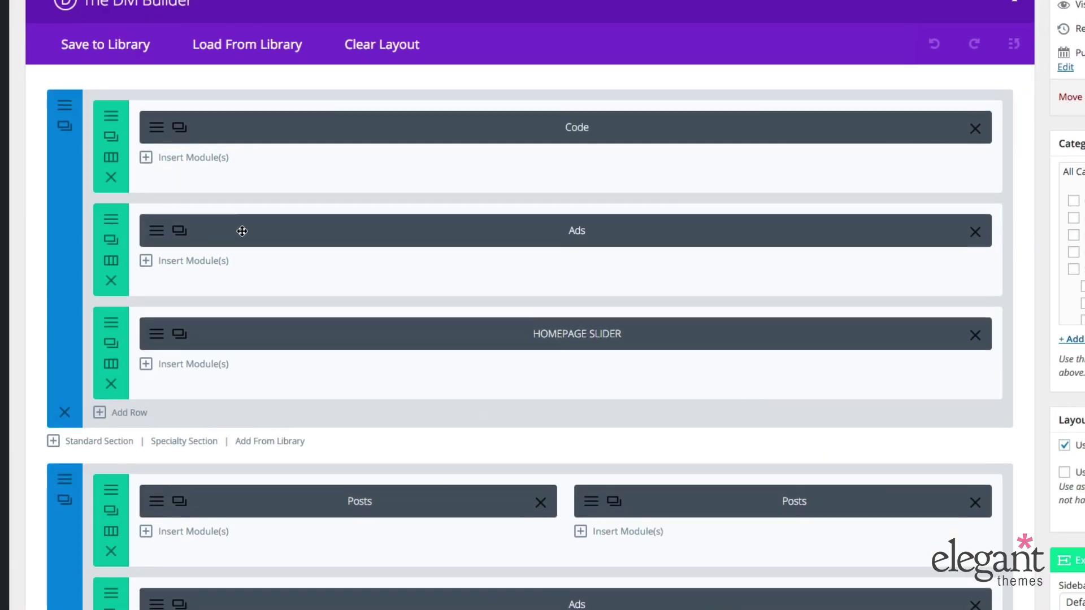
pyautogui.scroll(-3, 237, 231)
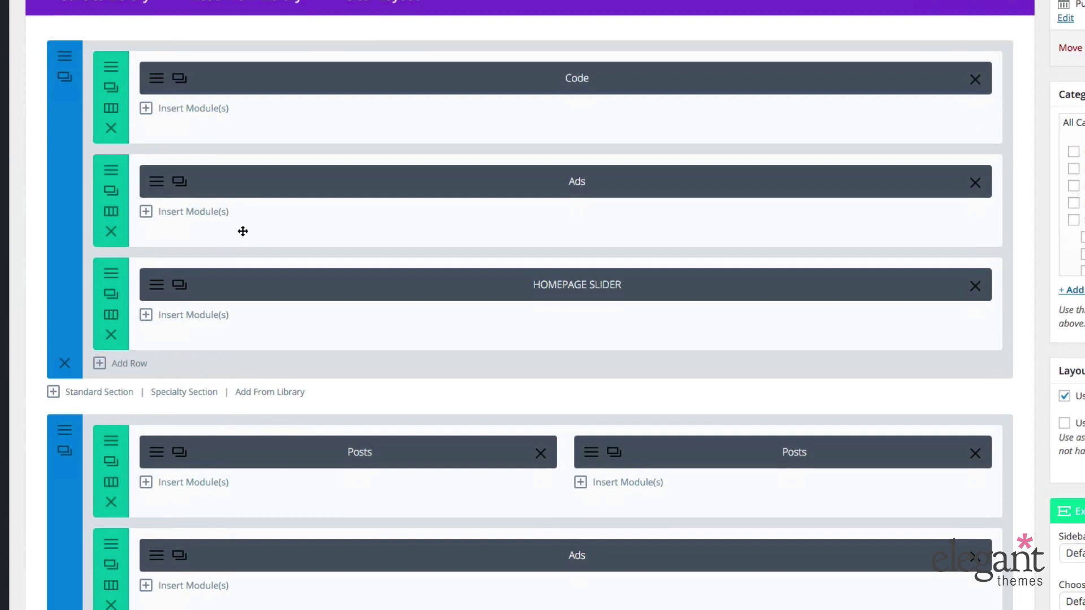
pyautogui.scroll(-2, 243, 226)
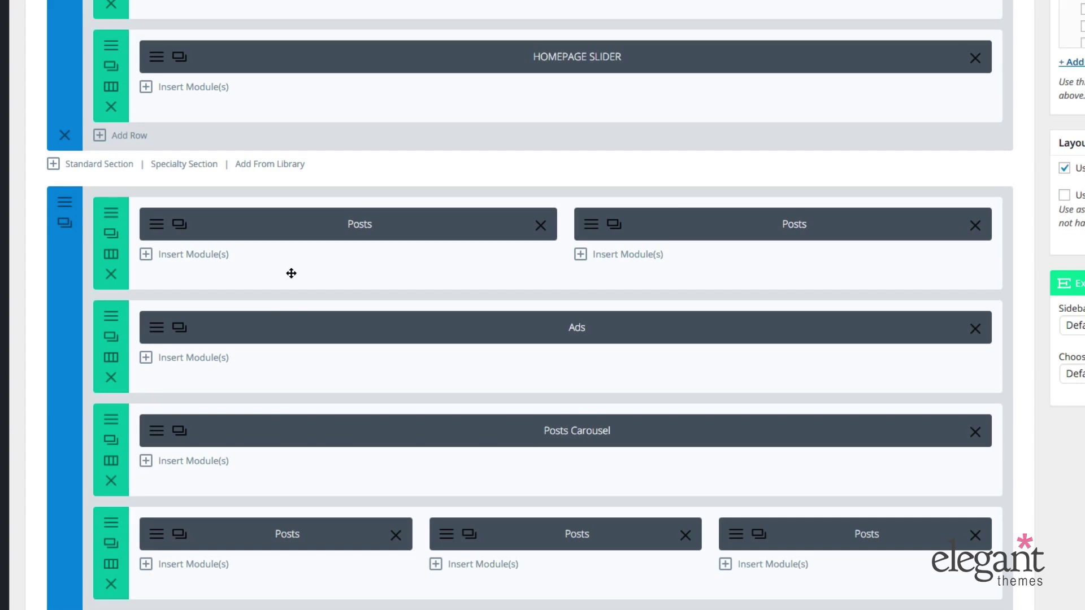
pyautogui.scroll(5, 299, 273)
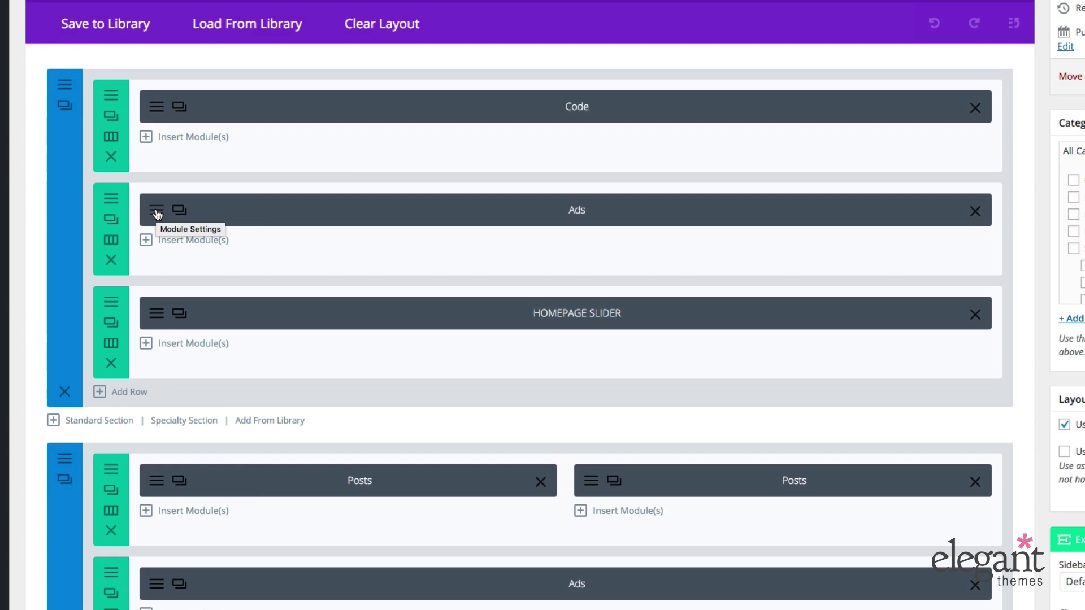
pyautogui.click(156, 212)
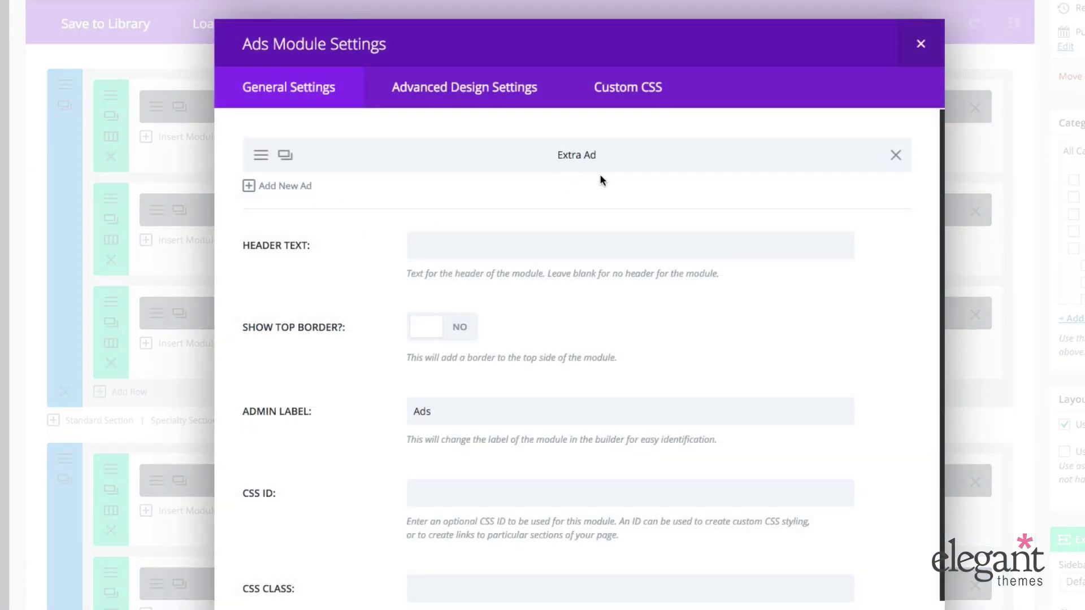
pyautogui.click(260, 155)
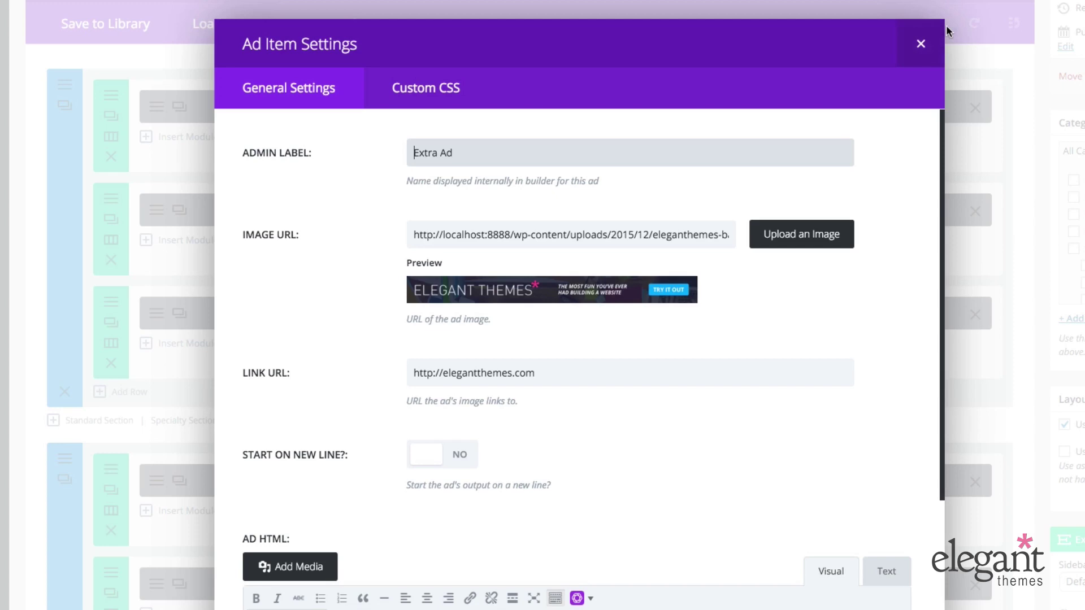
pyautogui.click(920, 43)
pyautogui.press('Escape')
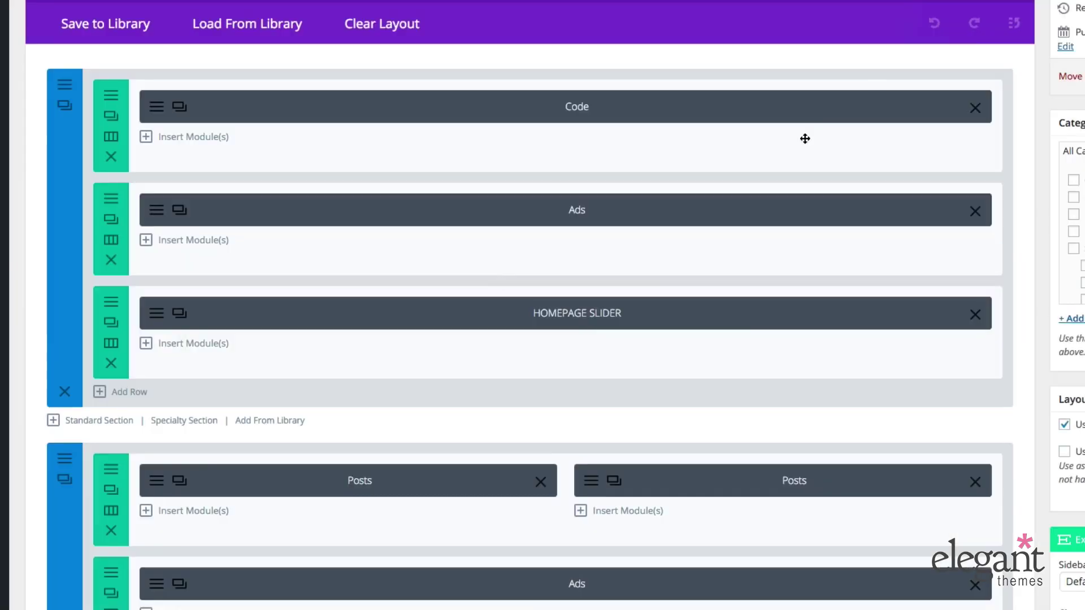
pyautogui.scroll(-3, 317, 342)
pyautogui.click(179, 230)
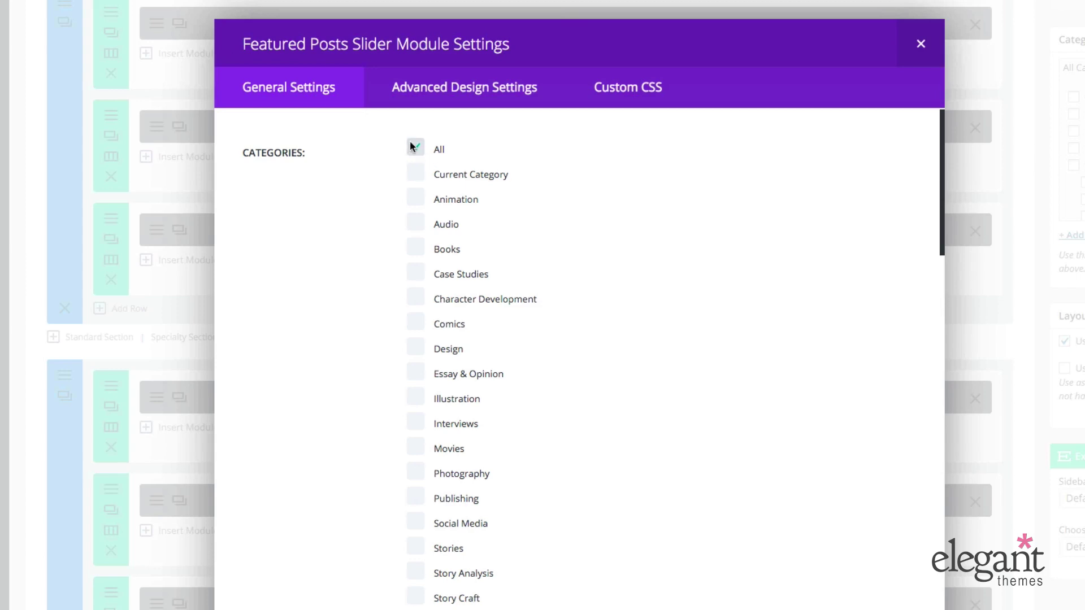
pyautogui.scroll(-10, 332, 218)
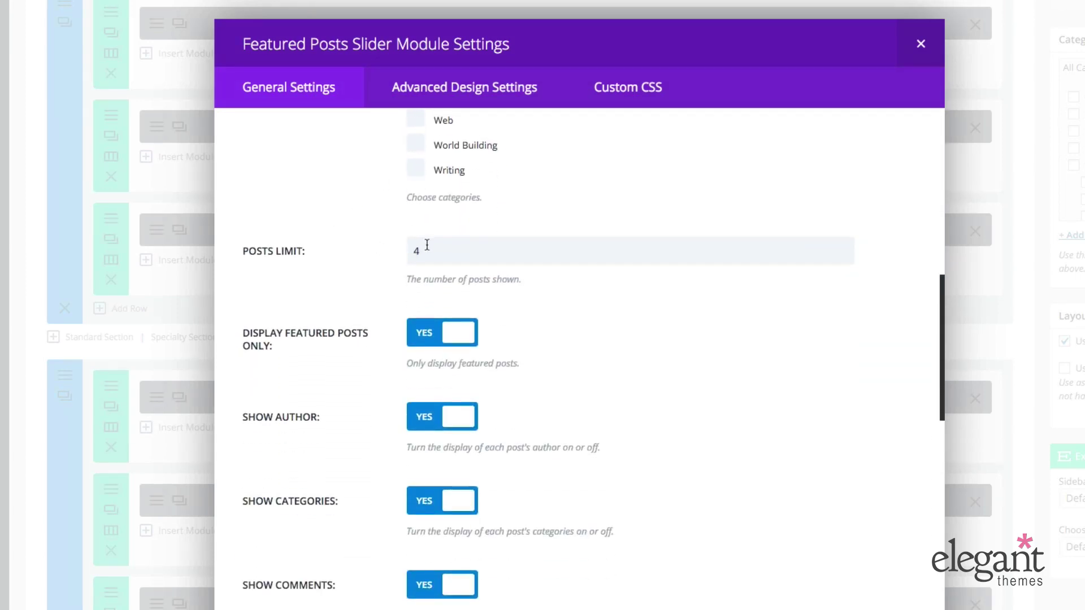
pyautogui.scroll(-8, 366, 256)
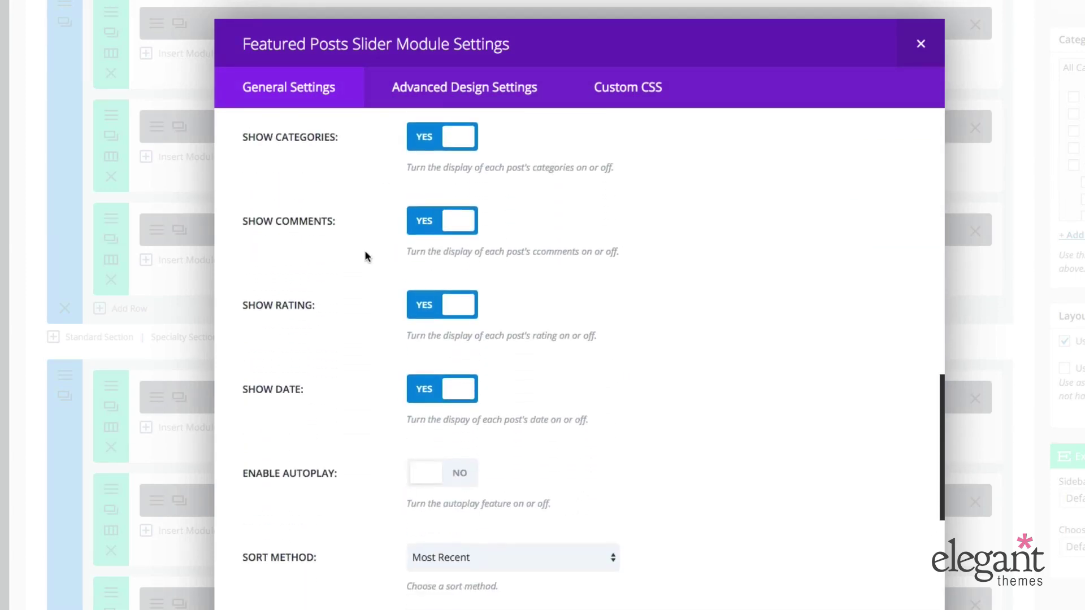
pyautogui.scroll(-1, 365, 252)
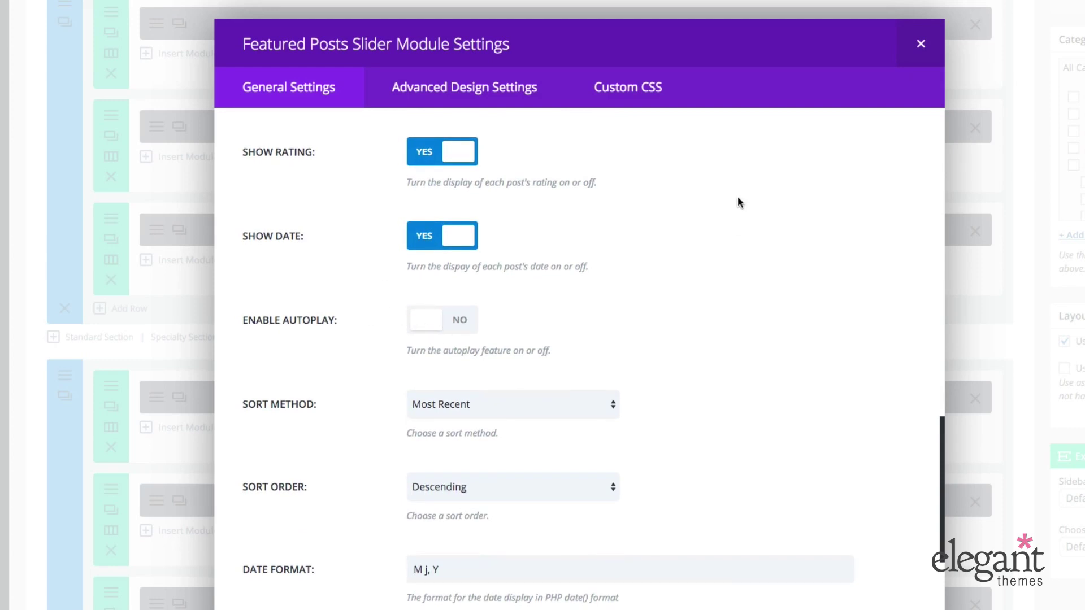
pyautogui.scroll(-4, 739, 199)
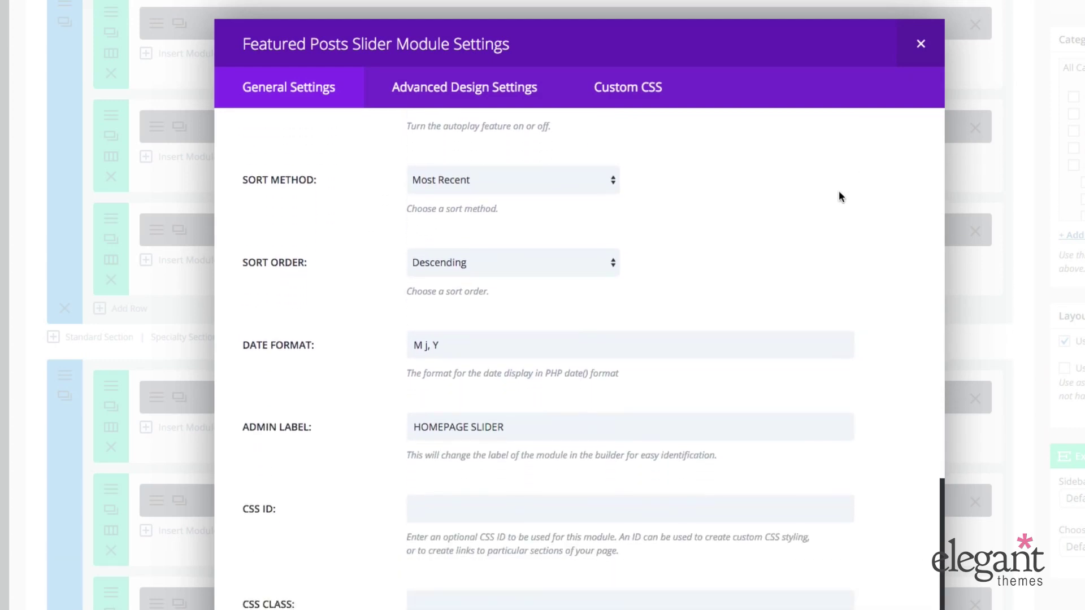
pyautogui.scroll(15, 858, 199)
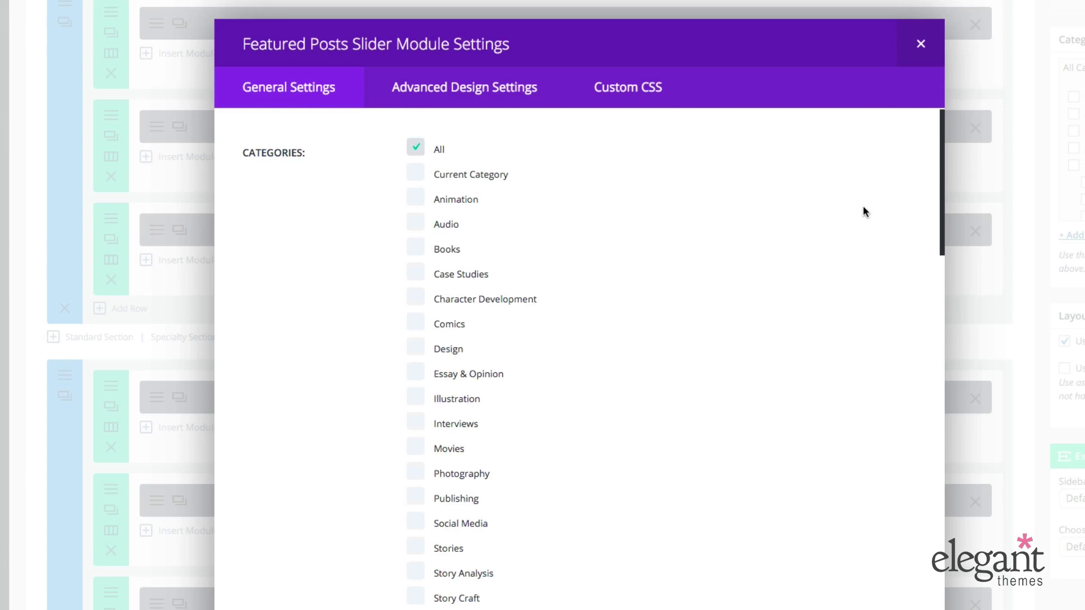
pyautogui.scroll(-14, 863, 207)
pyautogui.scroll(15, 807, 233)
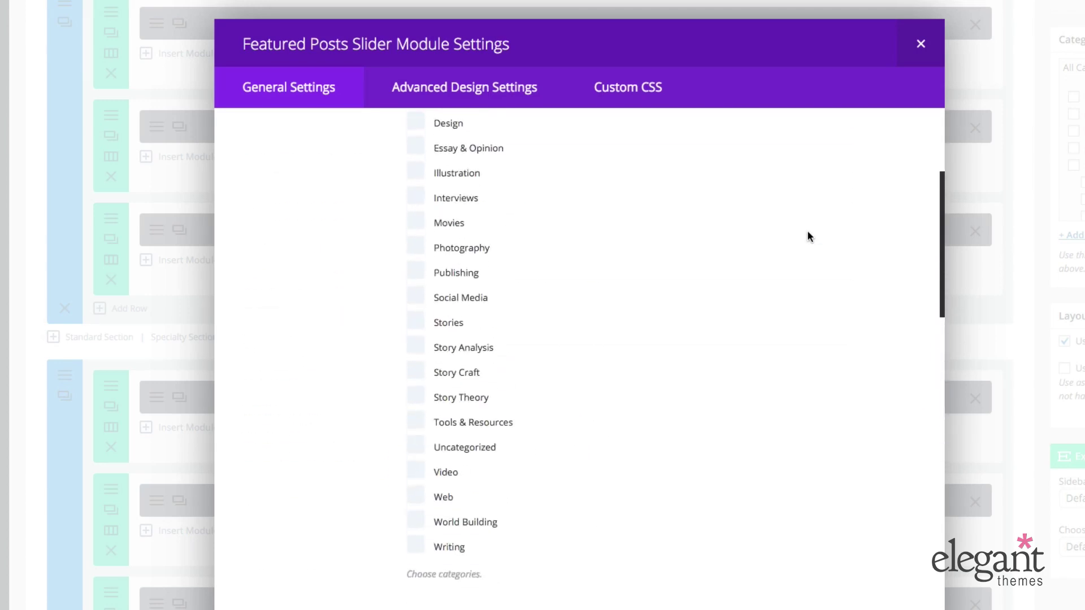
pyautogui.click(920, 46)
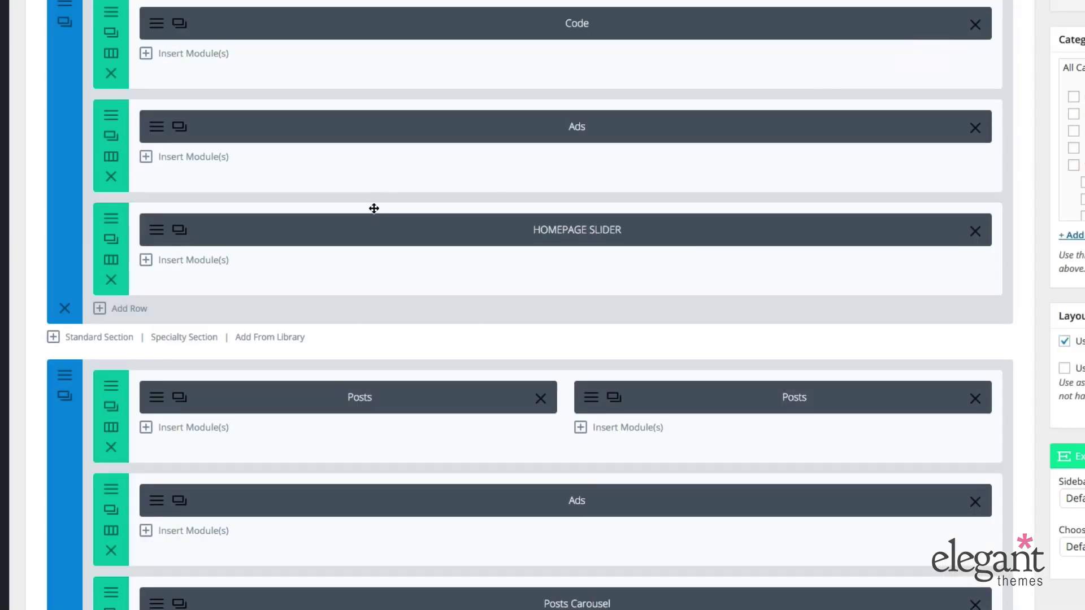
pyautogui.scroll(-4, 373, 208)
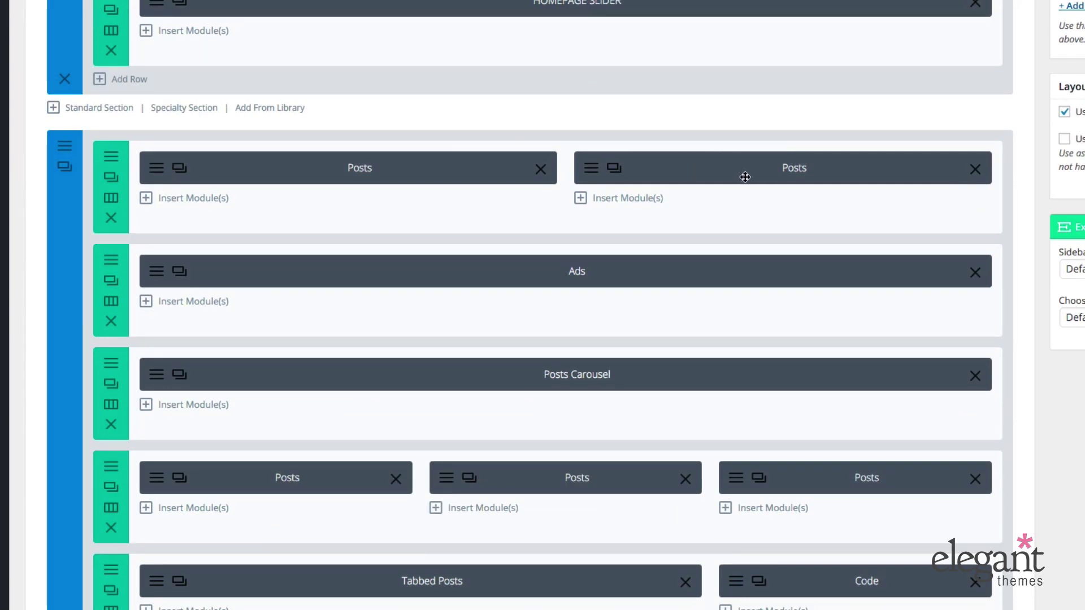
pyautogui.click(160, 171)
pyautogui.scroll(-3, 369, 213)
pyautogui.scroll(-3, 367, 214)
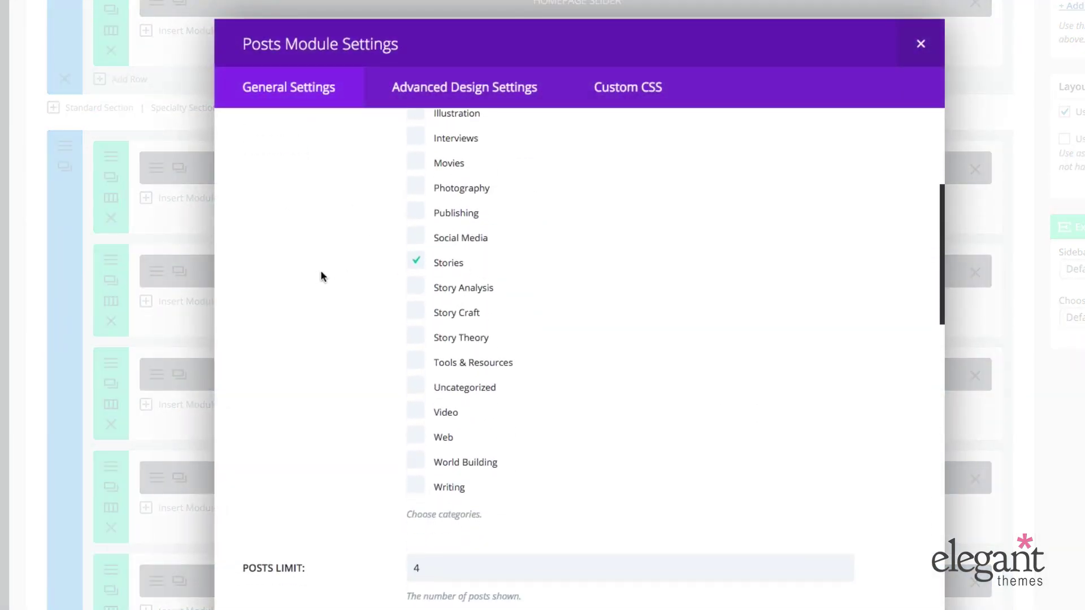
pyautogui.scroll(-3, 320, 268)
pyautogui.scroll(-3, 314, 264)
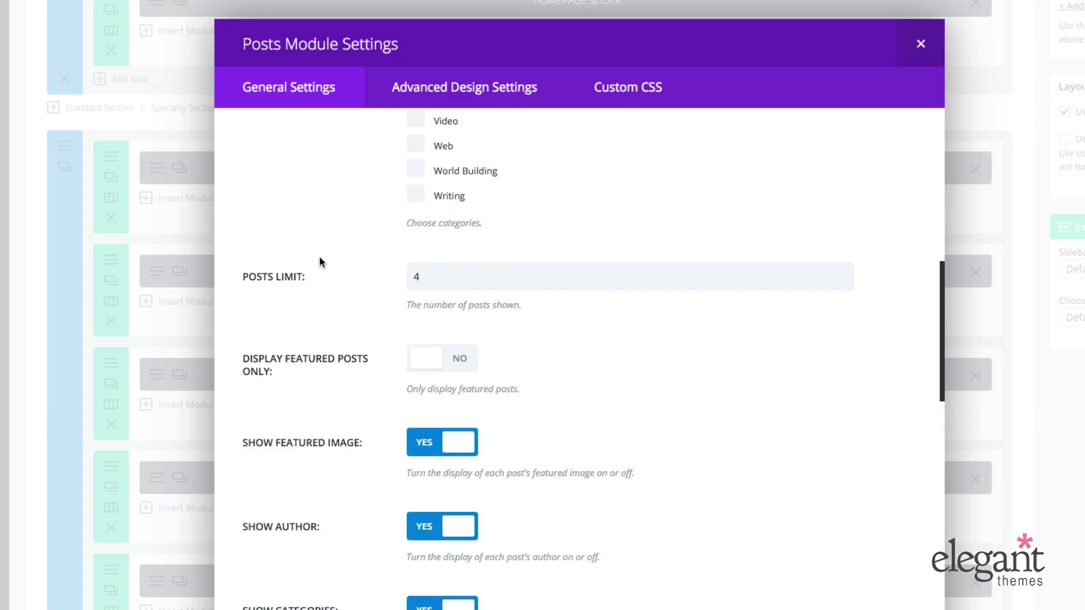
pyautogui.scroll(5, 387, 266)
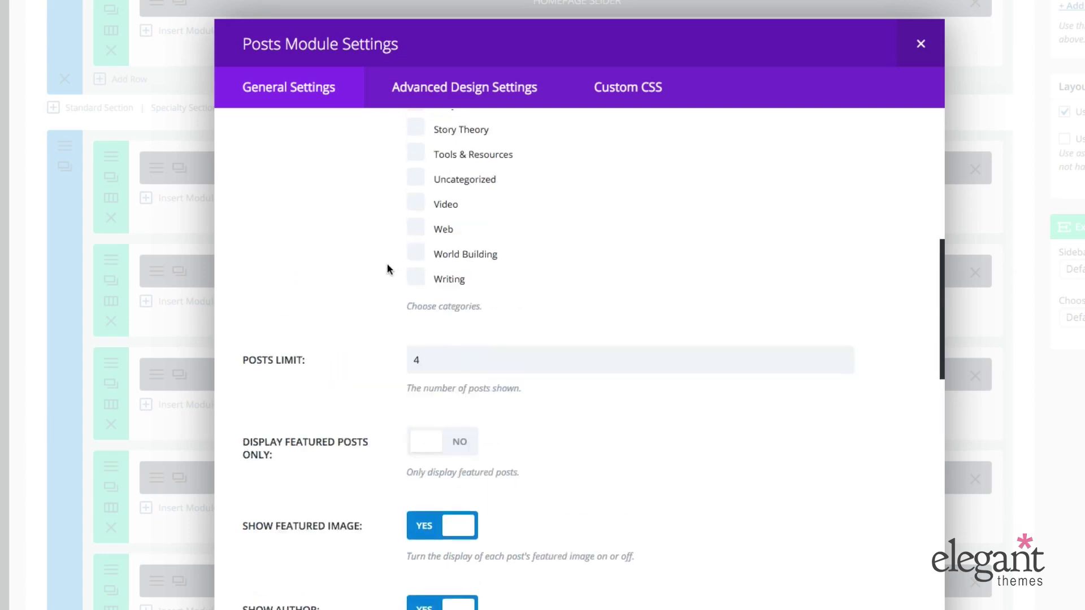
pyautogui.scroll(-2, 457, 286)
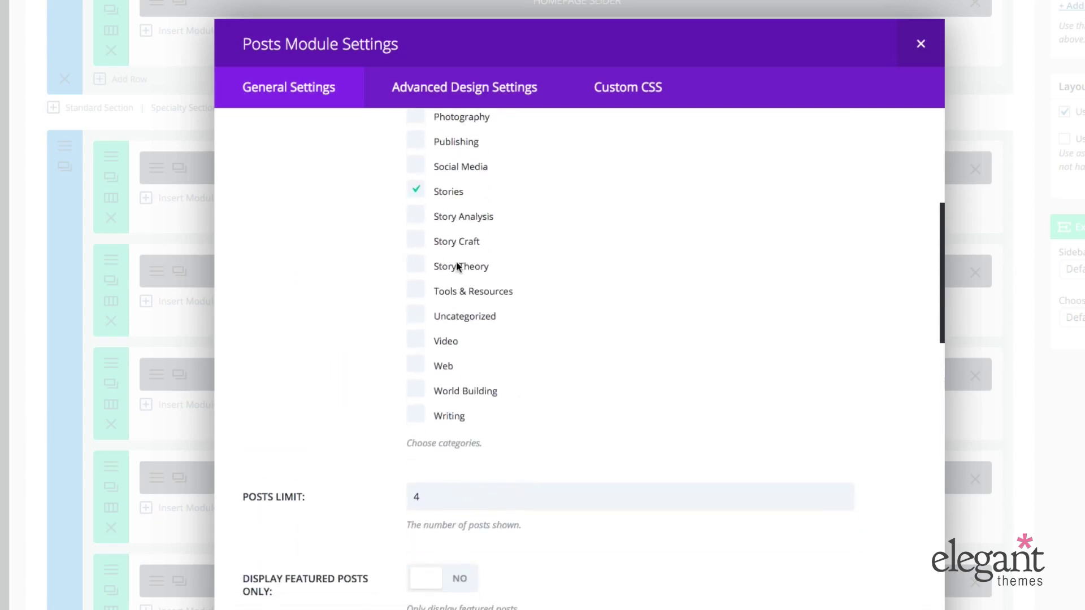
pyautogui.click(921, 43)
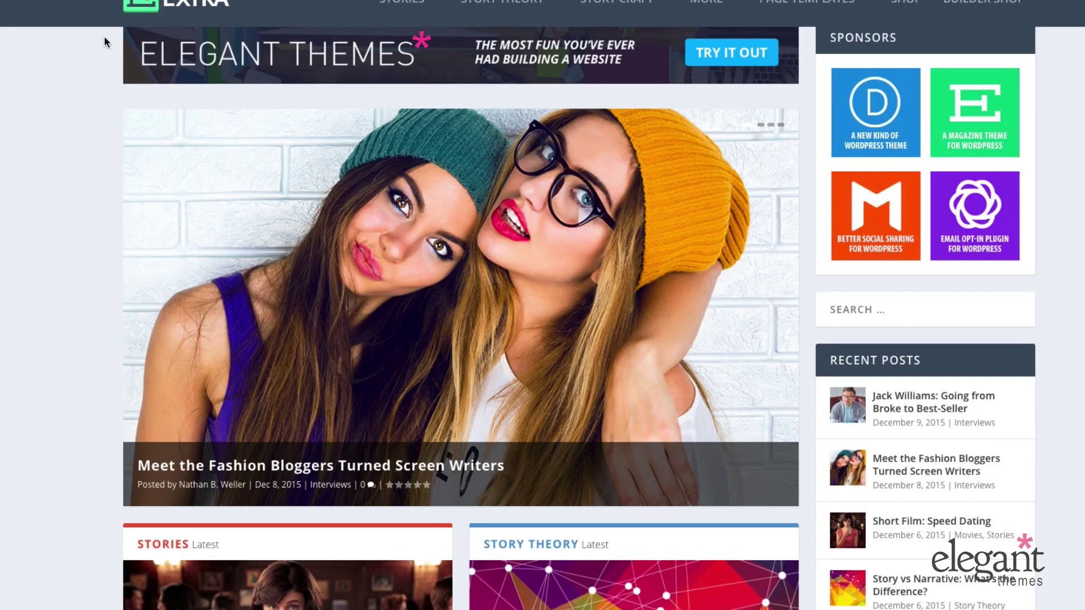
# Scroll down and back up the front-end homepage to review its post sections
pyautogui.scroll(-5, 66, 292)
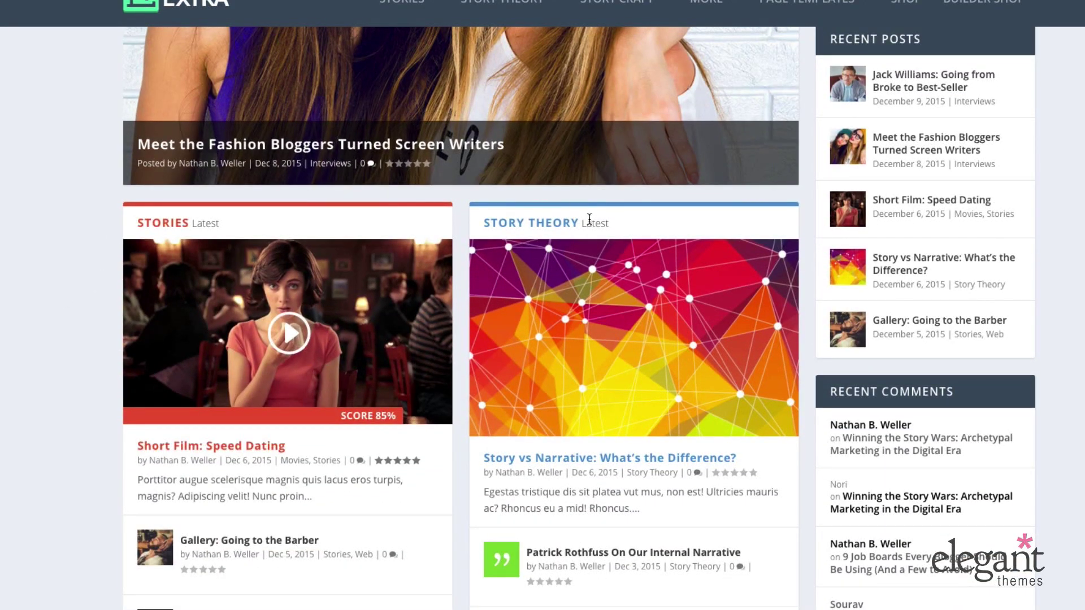
pyautogui.scroll(-8, 10, 387)
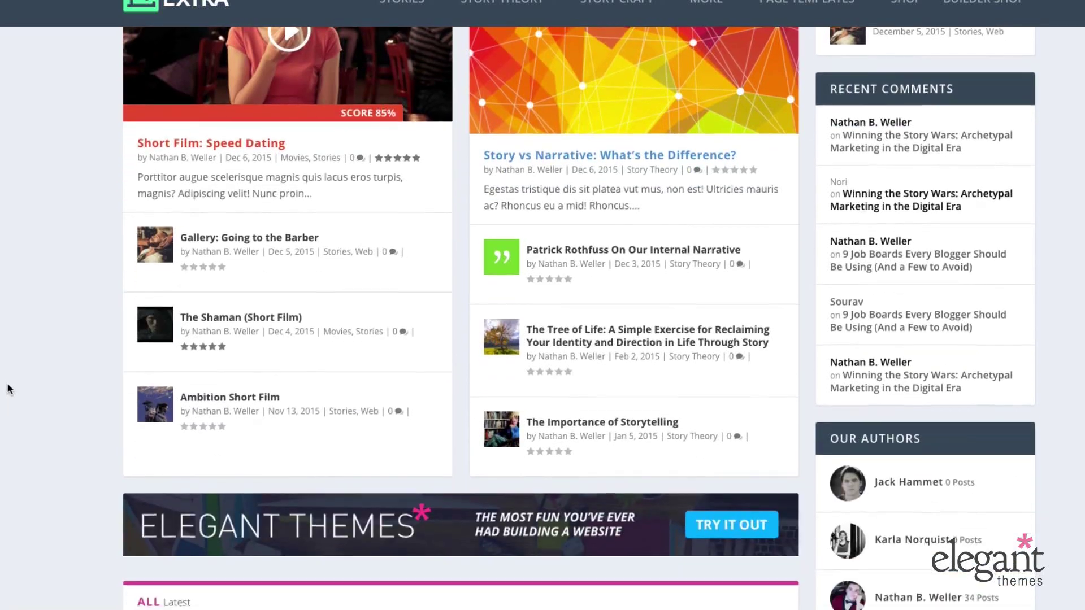
pyautogui.scroll(-10, 233, 477)
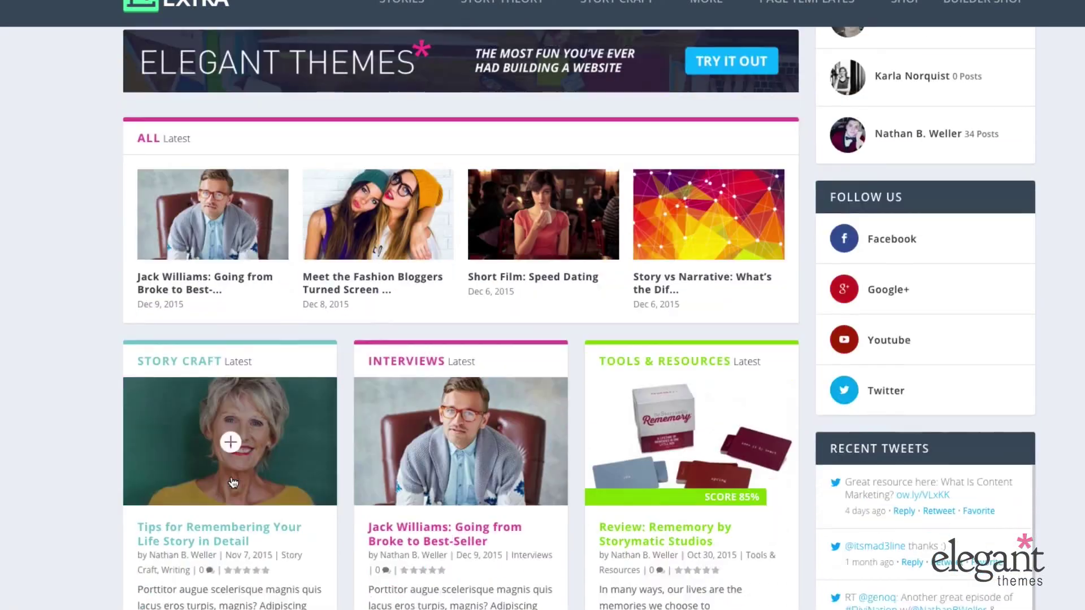
pyautogui.scroll(-9, 339, 433)
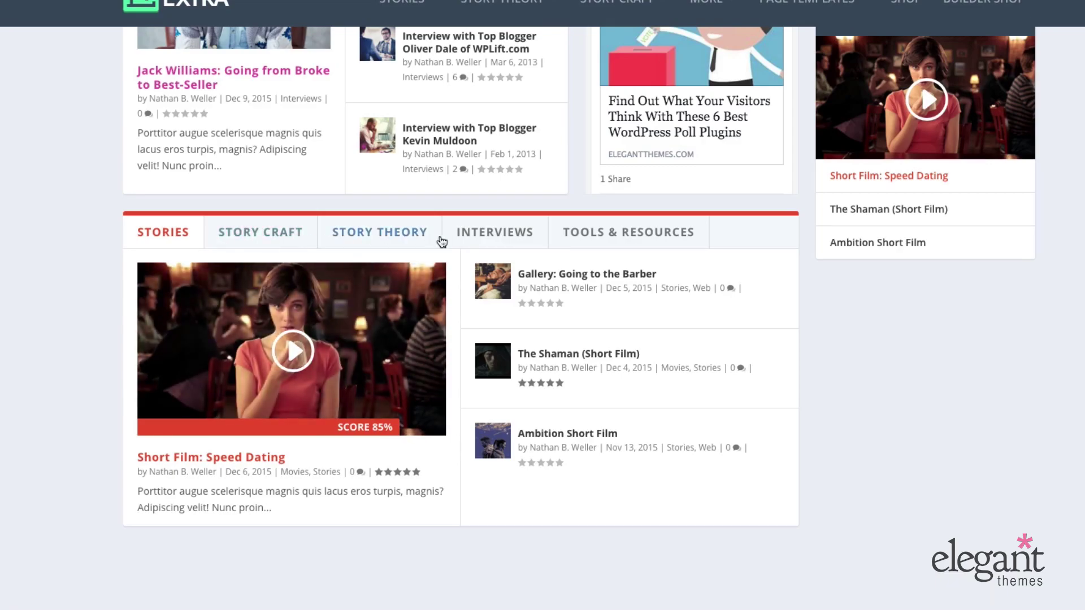
pyautogui.scroll(20, 64, 518)
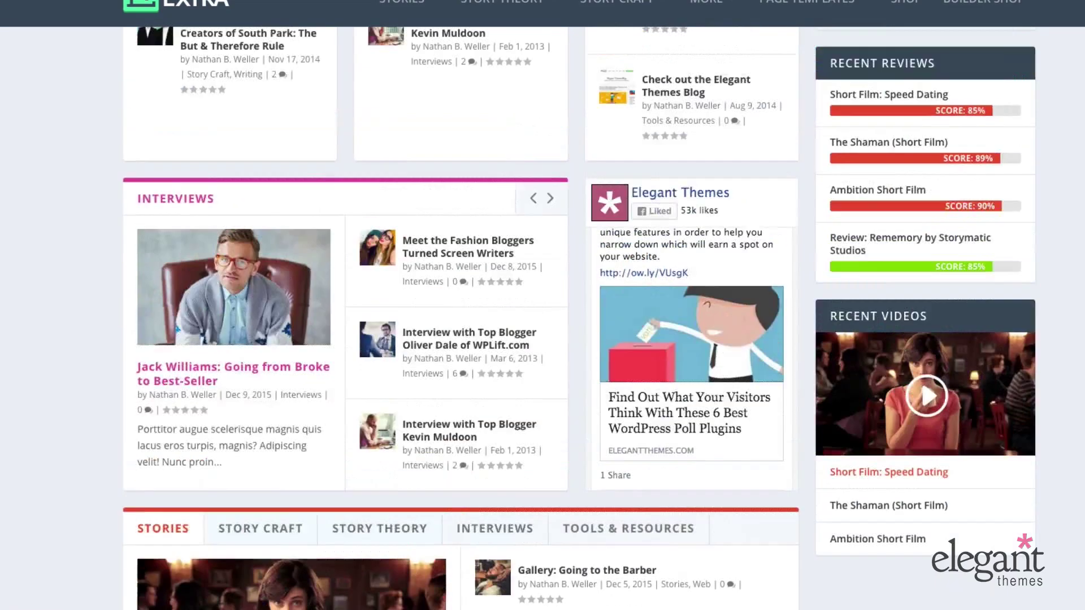
pyautogui.scroll(6, 17, 78)
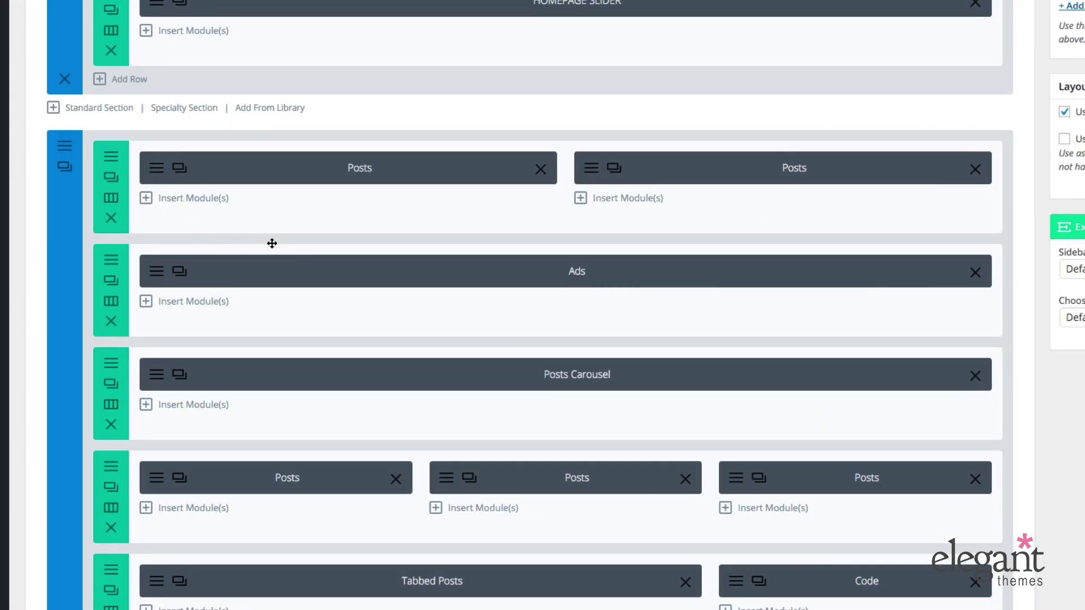
pyautogui.scroll(-3, 271, 243)
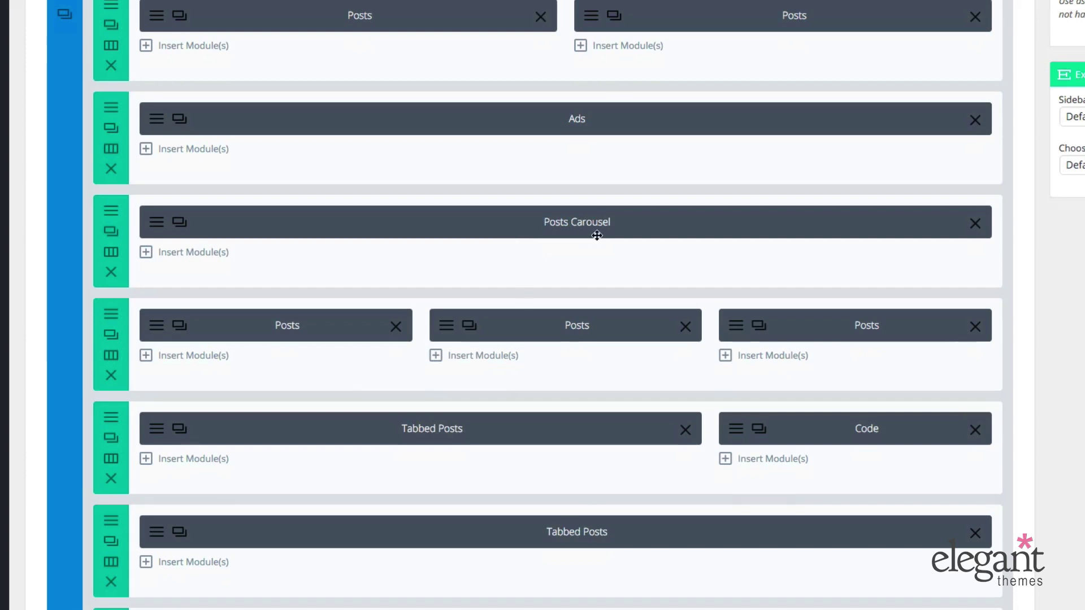
pyautogui.click(151, 221)
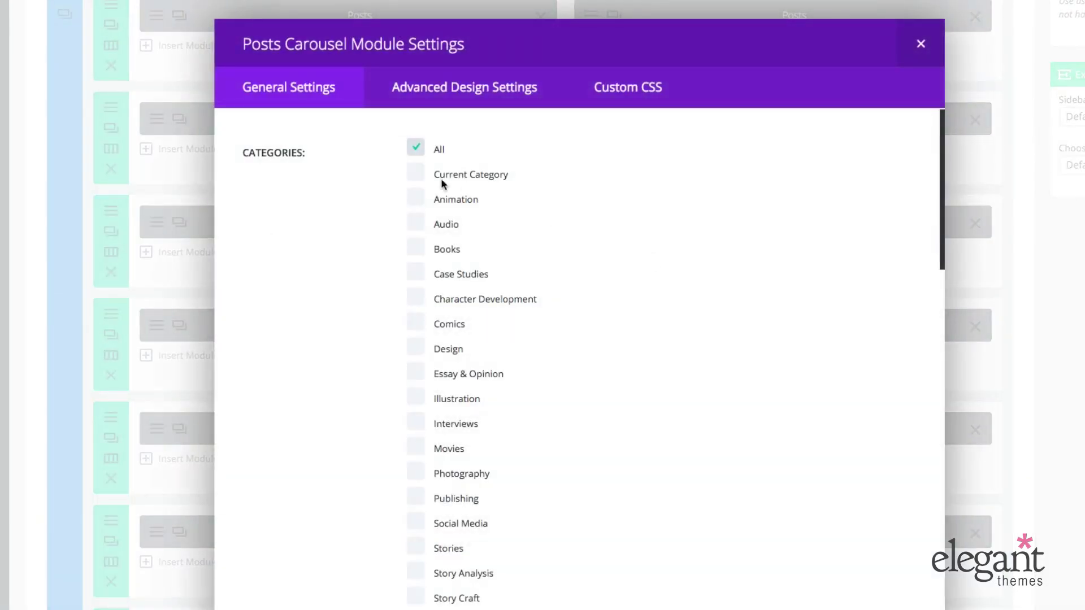
pyautogui.scroll(-8, 687, 277)
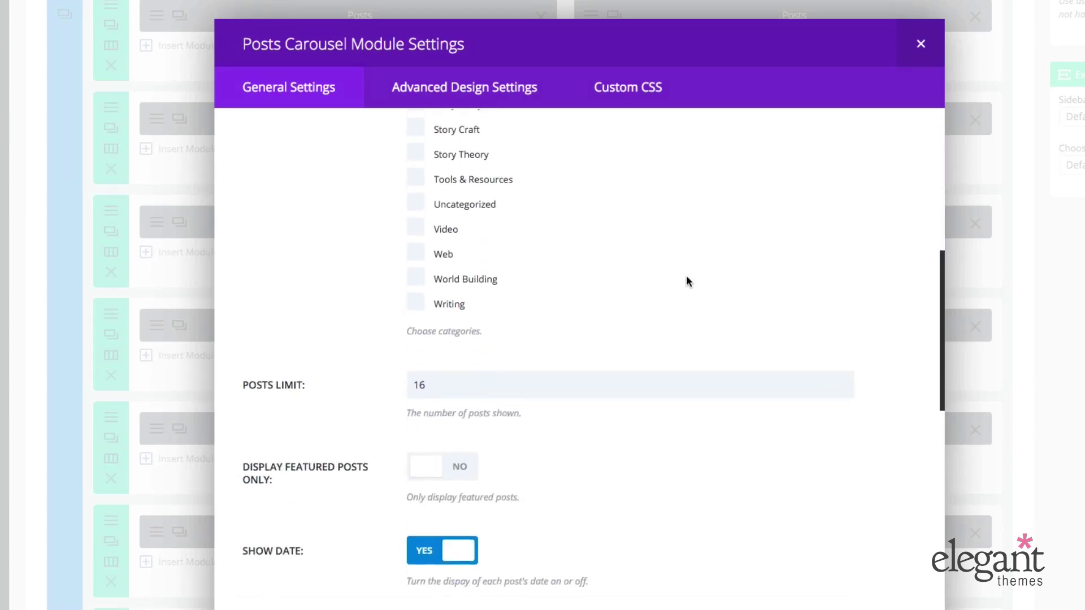
pyautogui.moveTo(443, 377); pyautogui.dragTo(386, 373)
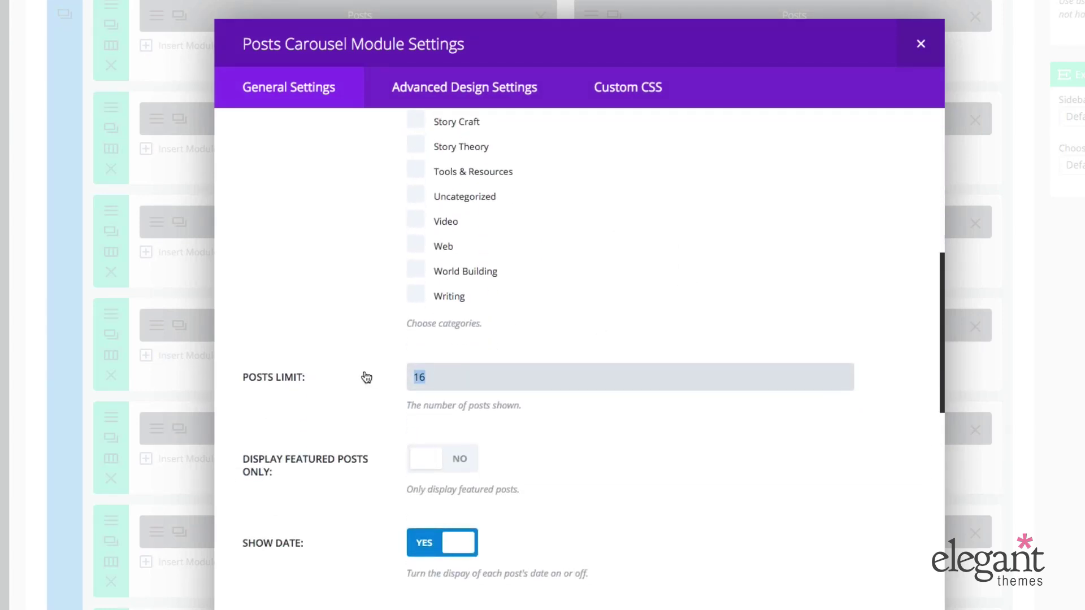
pyautogui.scroll(-1, 366, 378)
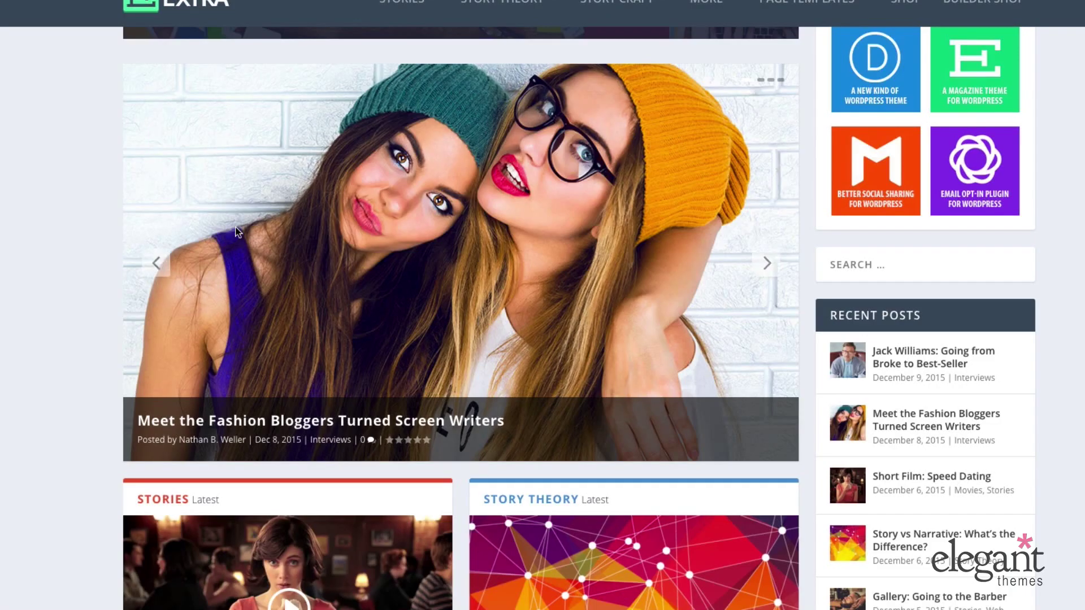
pyautogui.scroll(-14, 235, 242)
pyautogui.scroll(-1, 180, 250)
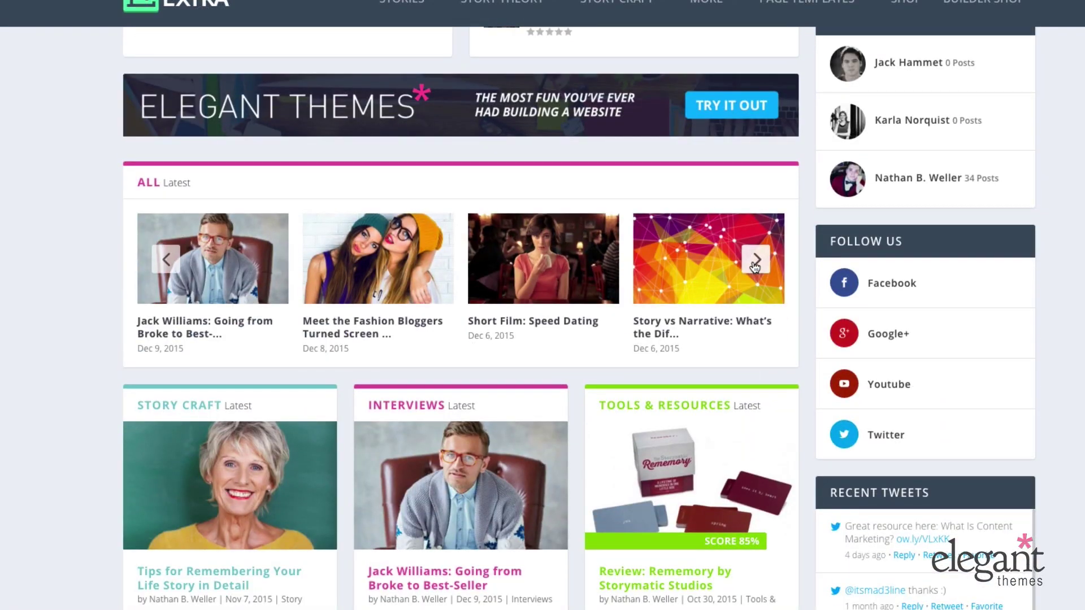
pyautogui.click(755, 261)
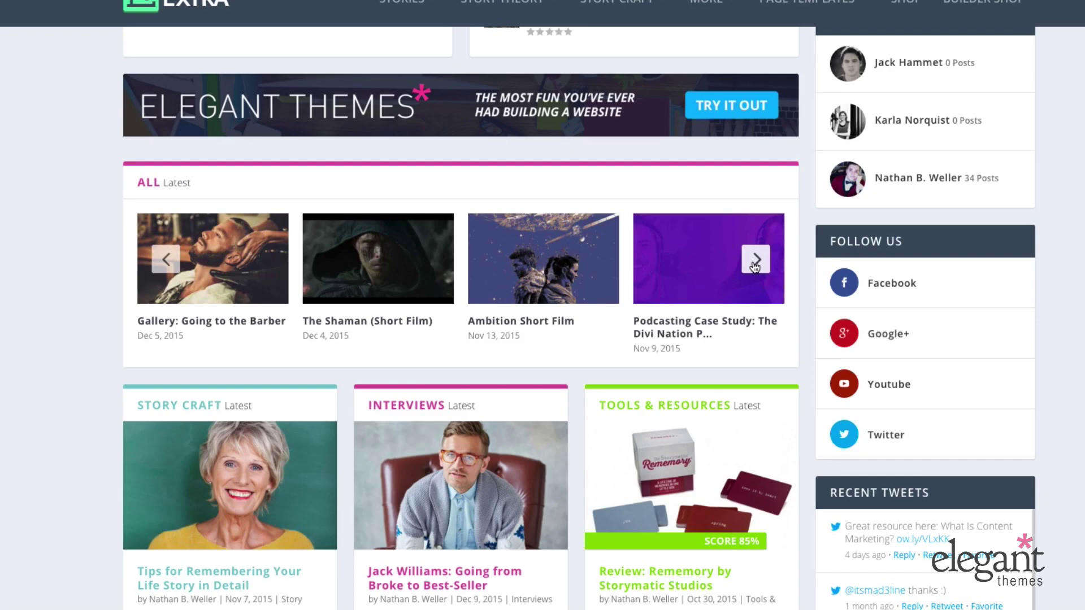
pyautogui.click(755, 261)
pyautogui.click(756, 261)
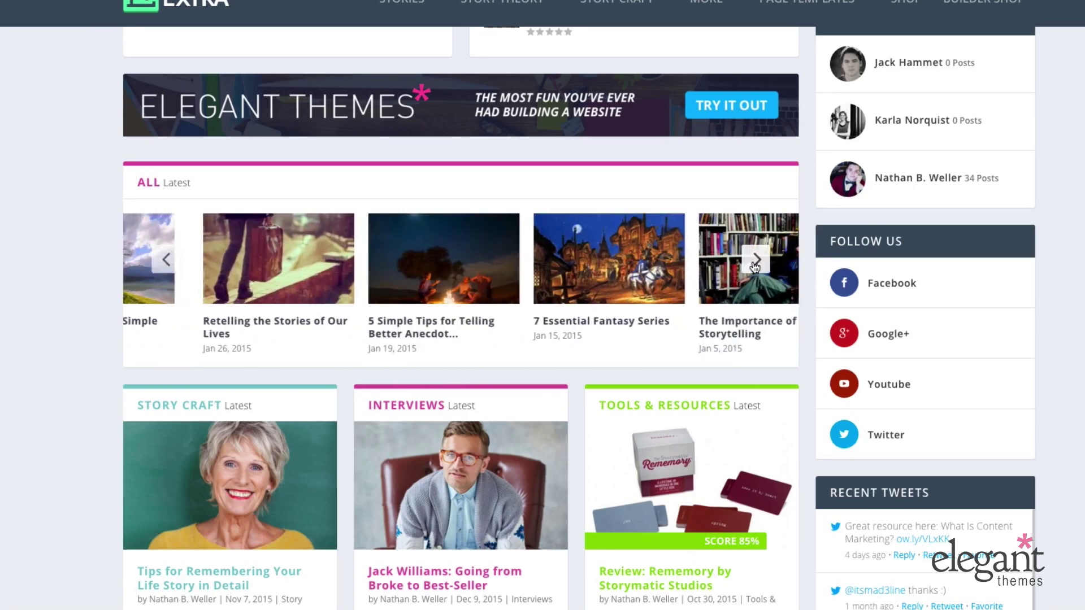
pyautogui.click(756, 261)
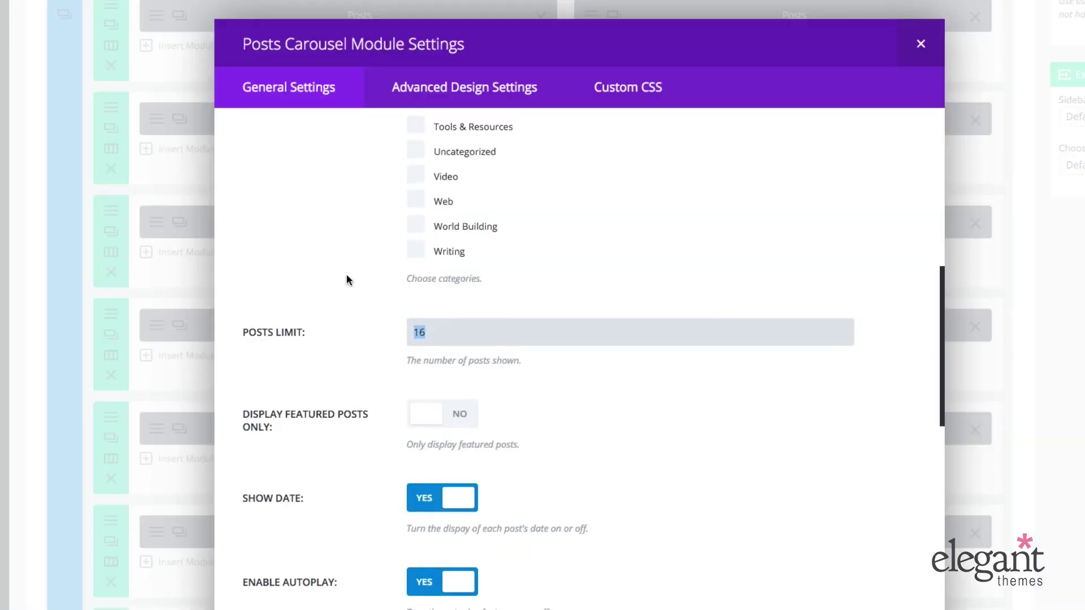
pyautogui.scroll(-5, 347, 275)
pyautogui.click(921, 44)
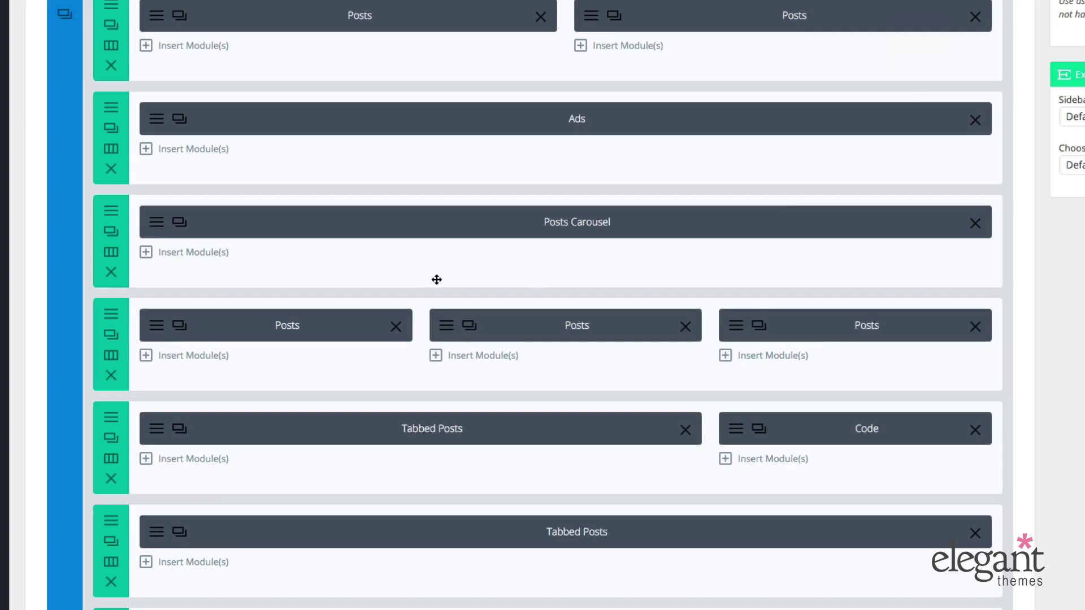
# Scroll down the homepage layout's builder rows
pyautogui.scroll(-2, 437, 279)
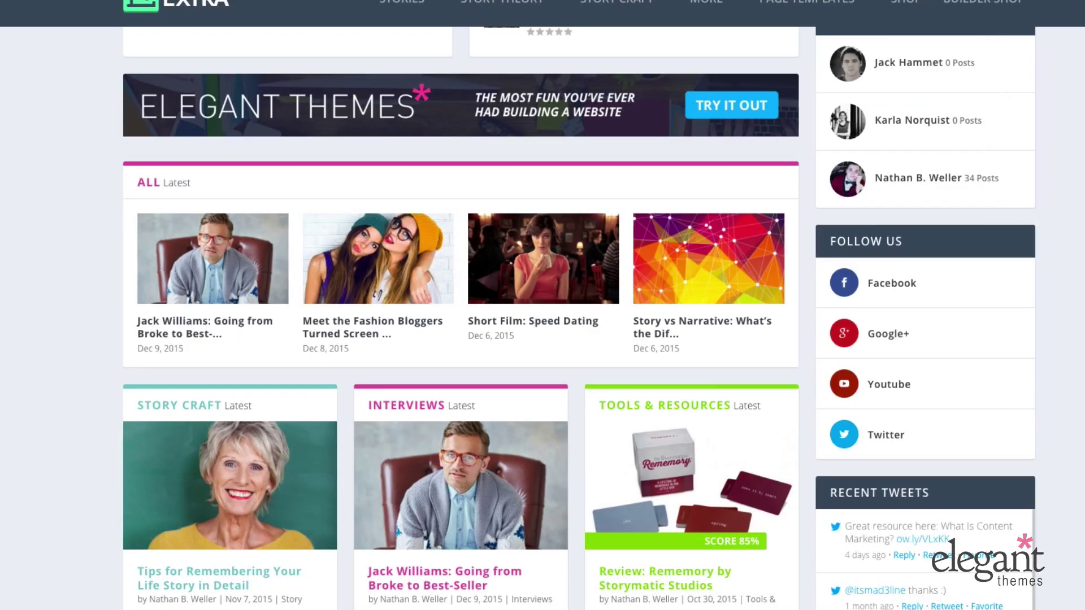
# Cycle the front-end Posts Carousel through its categories and back to Interviews
pyautogui.scroll(-10, 109, 182)
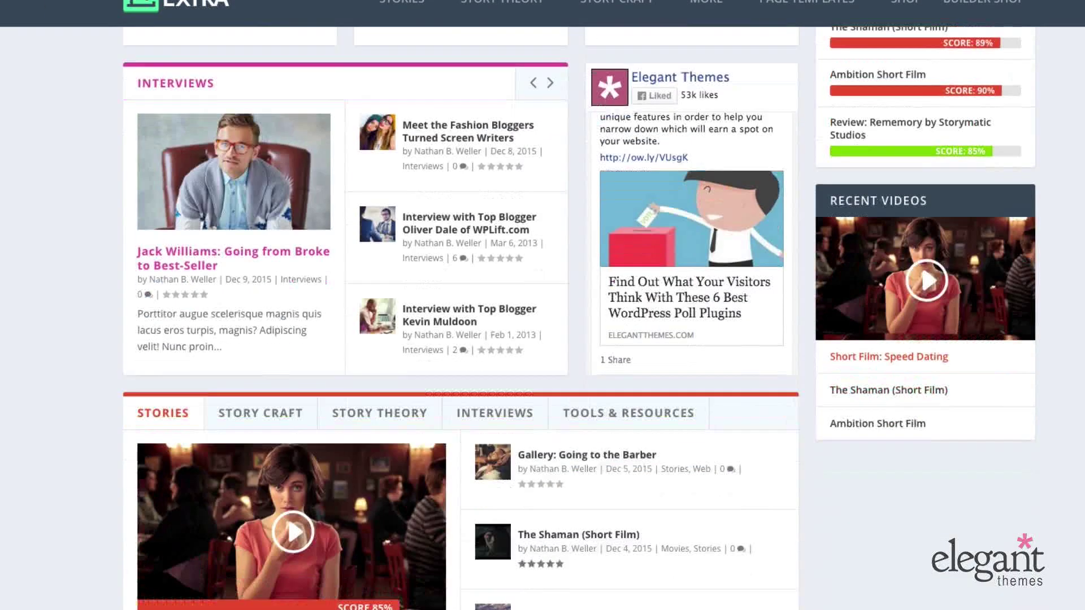
pyautogui.scroll(4, 458, 228)
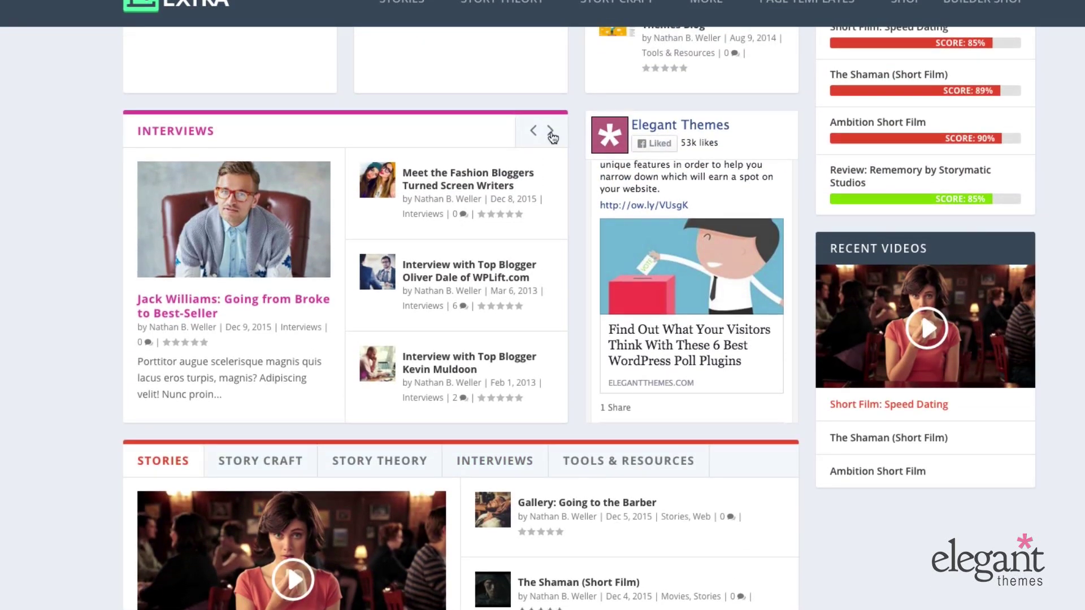
pyautogui.click(551, 133)
pyautogui.click(551, 133)
pyautogui.click(551, 133)
# Switch the tabbed posts through Story Craft, Story Theory, Interviews, Tools & Resources, then back to Stories
pyautogui.scroll(-2, 220, 427)
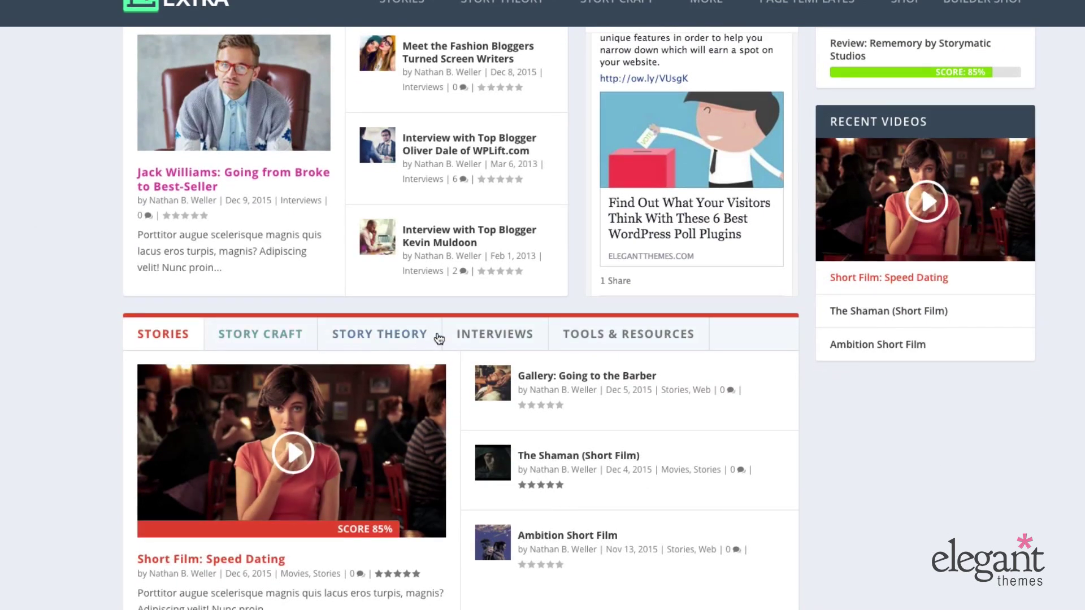
pyautogui.click(258, 339)
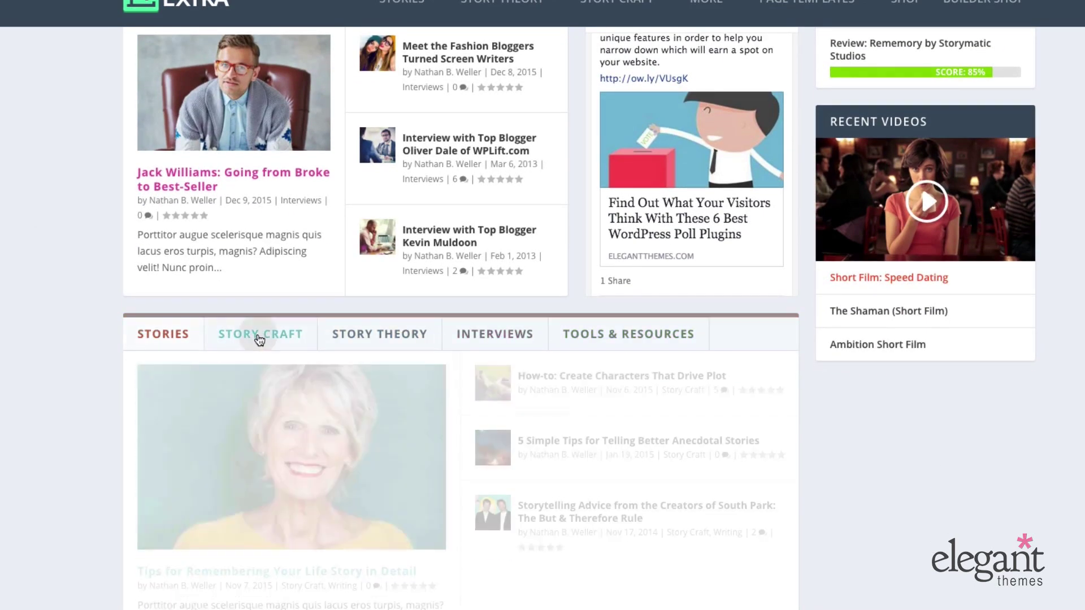
pyautogui.click(377, 340)
pyautogui.click(492, 332)
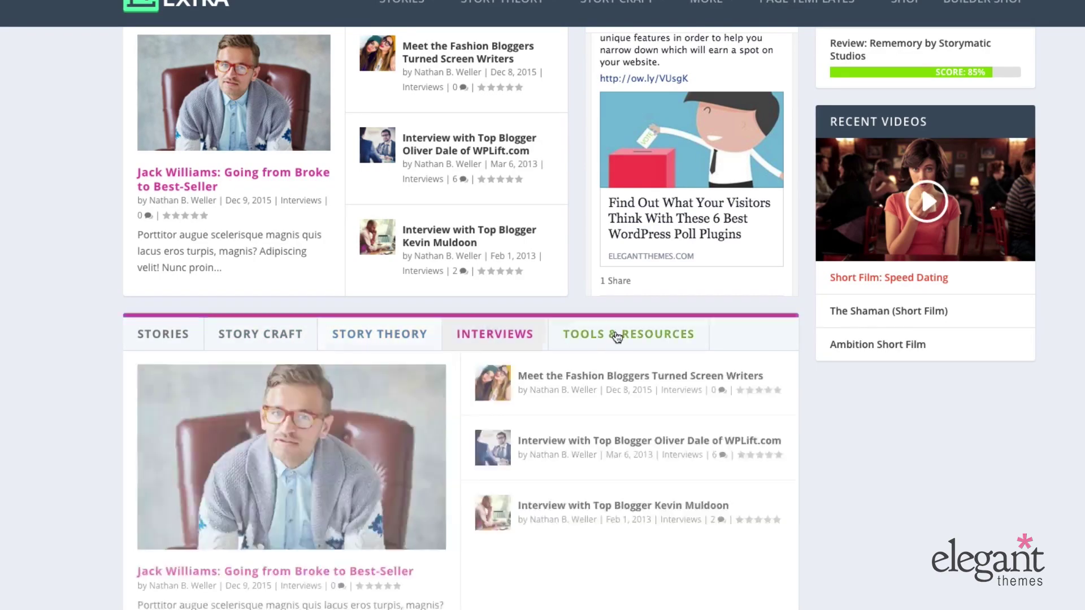
pyautogui.click(618, 335)
pyautogui.click(158, 343)
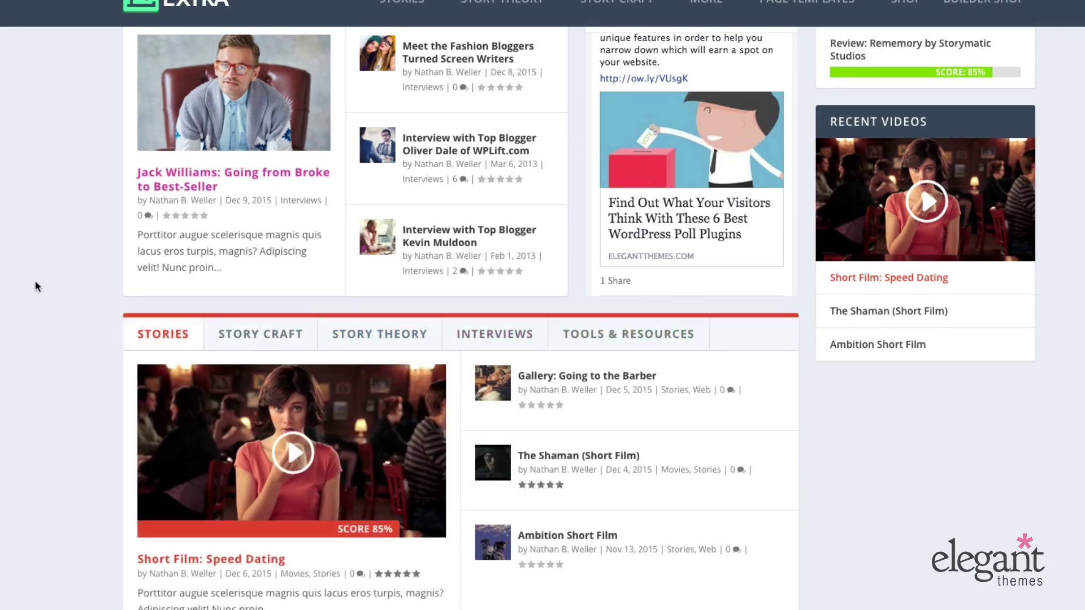
pyautogui.scroll(-6, 34, 286)
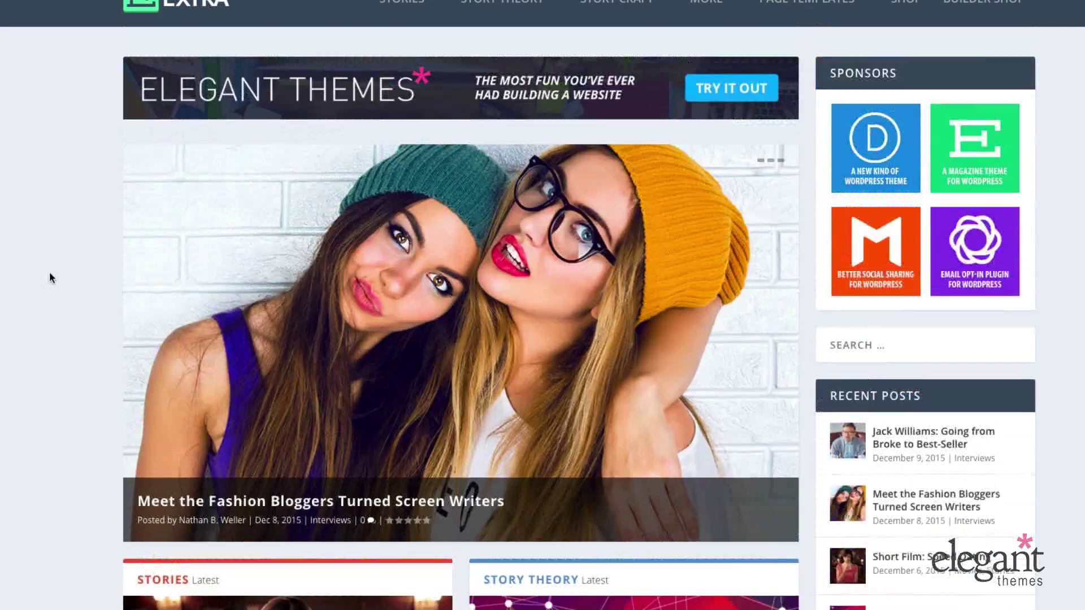
pyautogui.scroll(2, 49, 278)
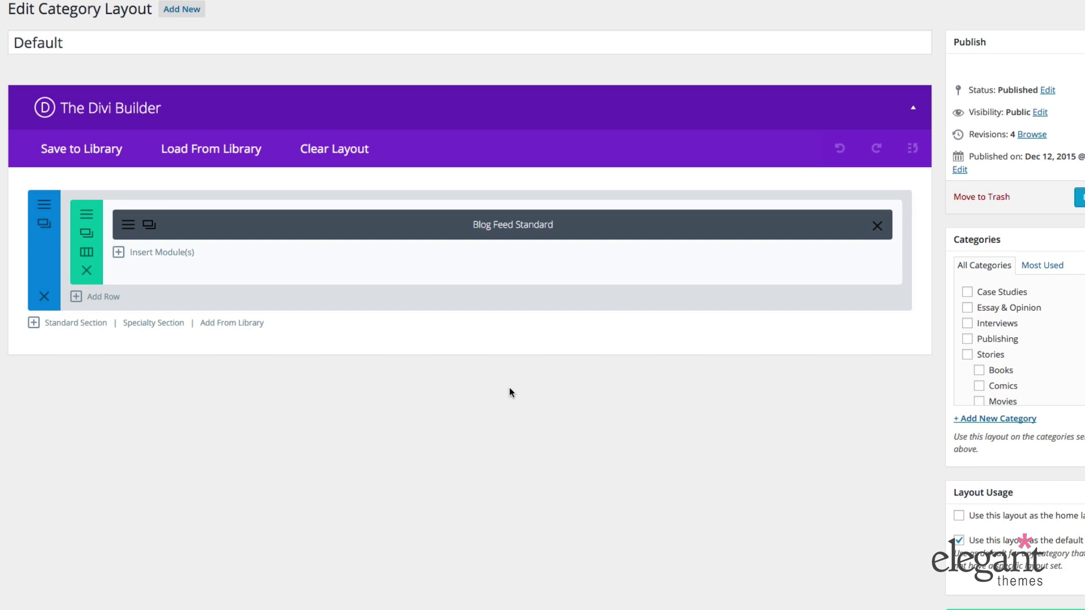
pyautogui.scroll(-2, 499, 389)
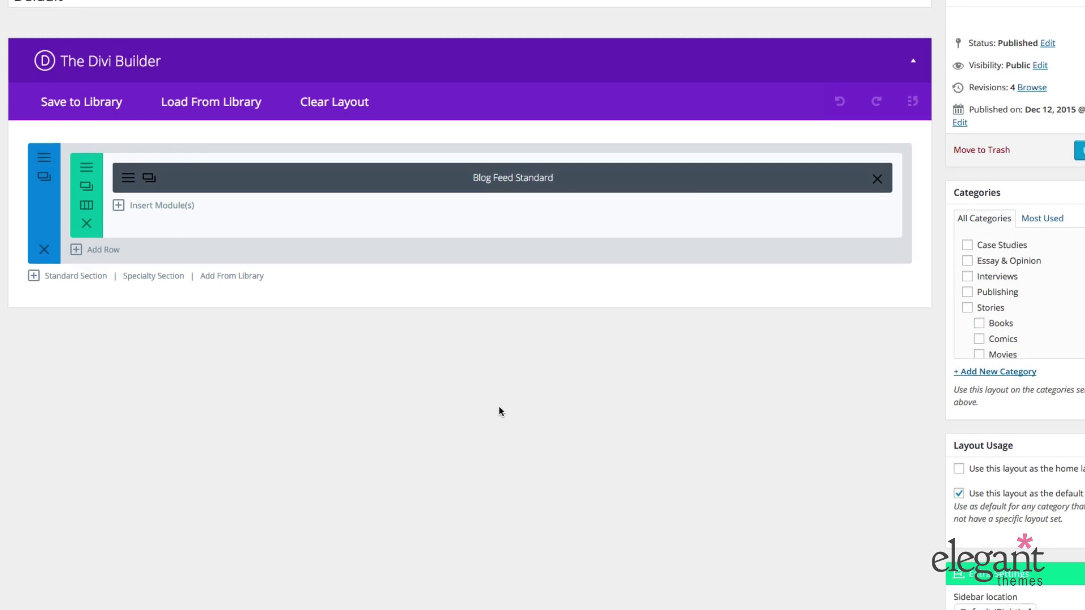
pyautogui.scroll(1, 500, 412)
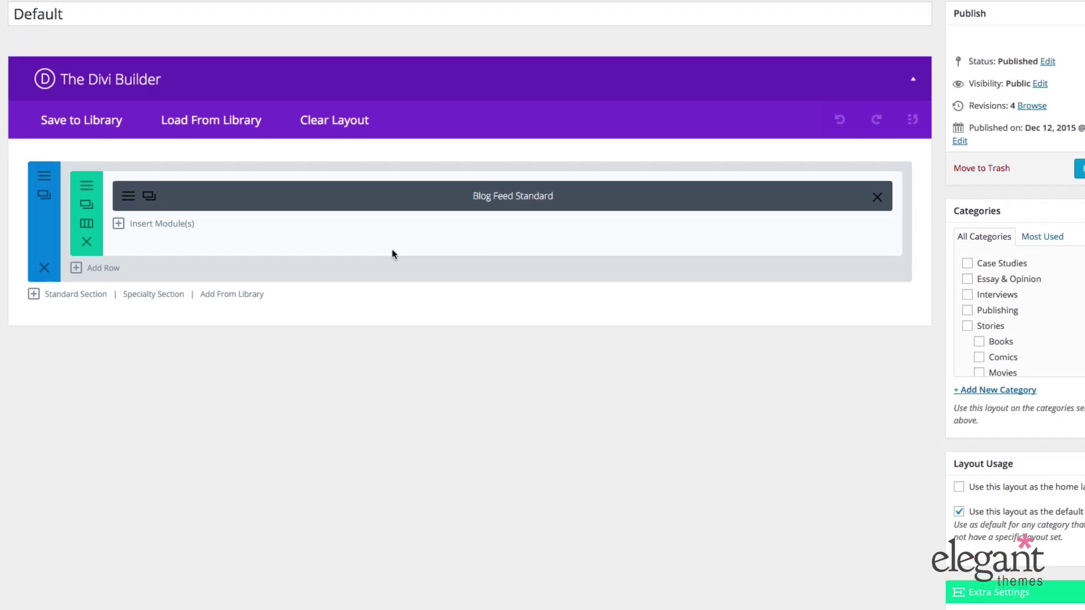
pyautogui.scroll(-3, 850, 243)
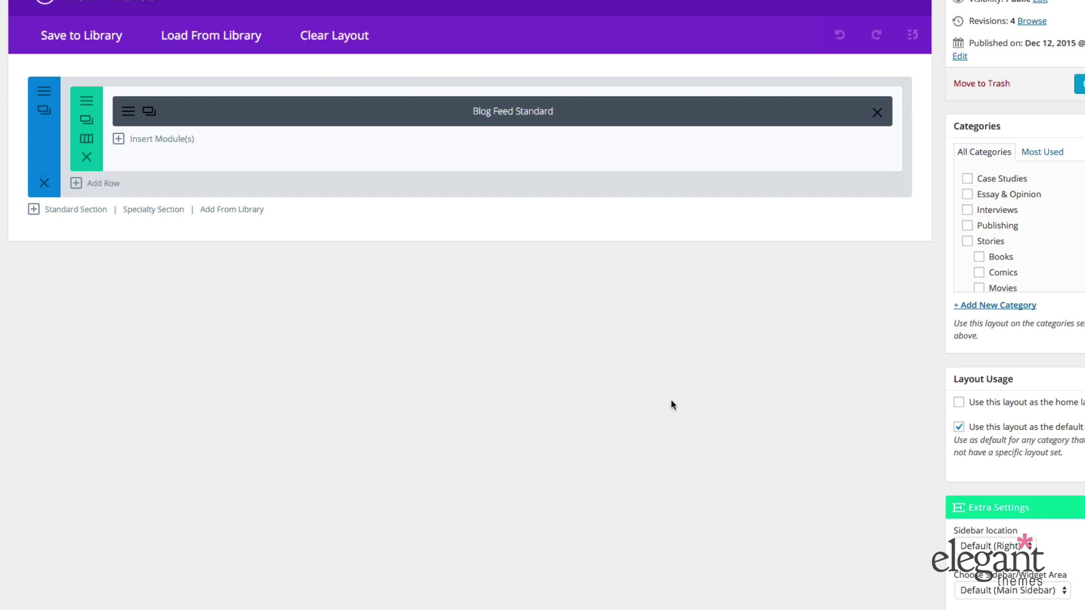
pyautogui.scroll(1, 671, 401)
pyautogui.scroll(-1, 671, 405)
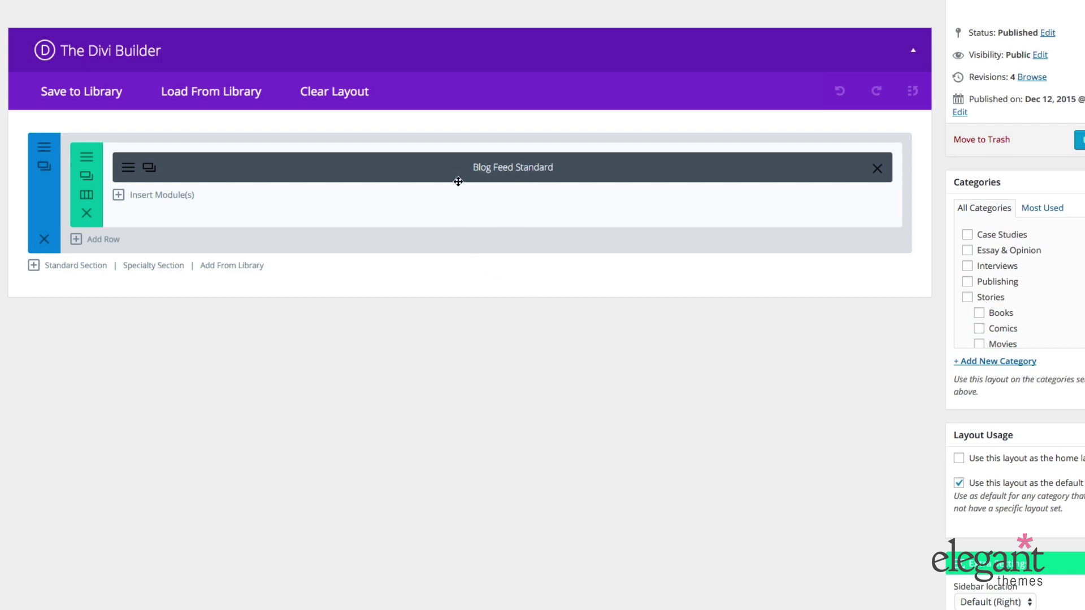
pyautogui.click(130, 169)
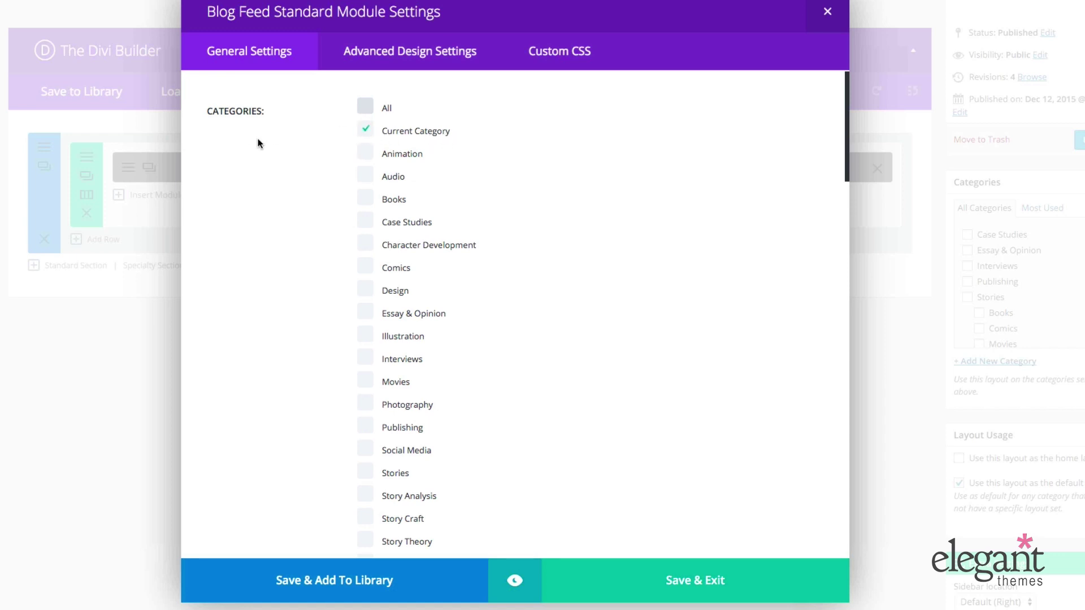
pyautogui.scroll(-1, 263, 141)
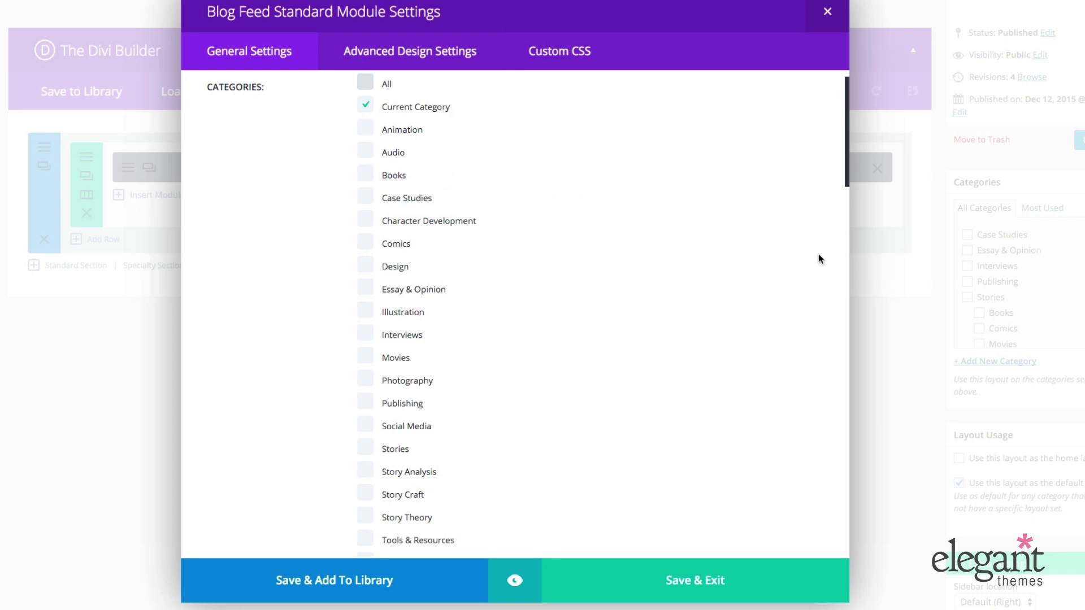
pyautogui.click(827, 12)
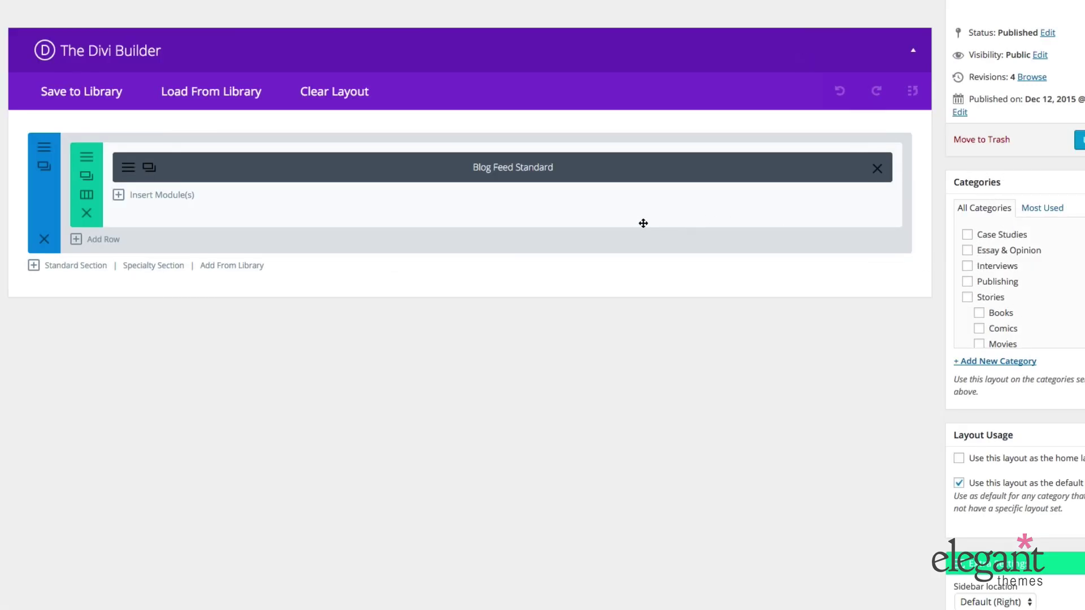
# Review and save the Blog Feed Standard settings: 10 Current Category posts as excerpts, most recent first
pyautogui.click(126, 169)
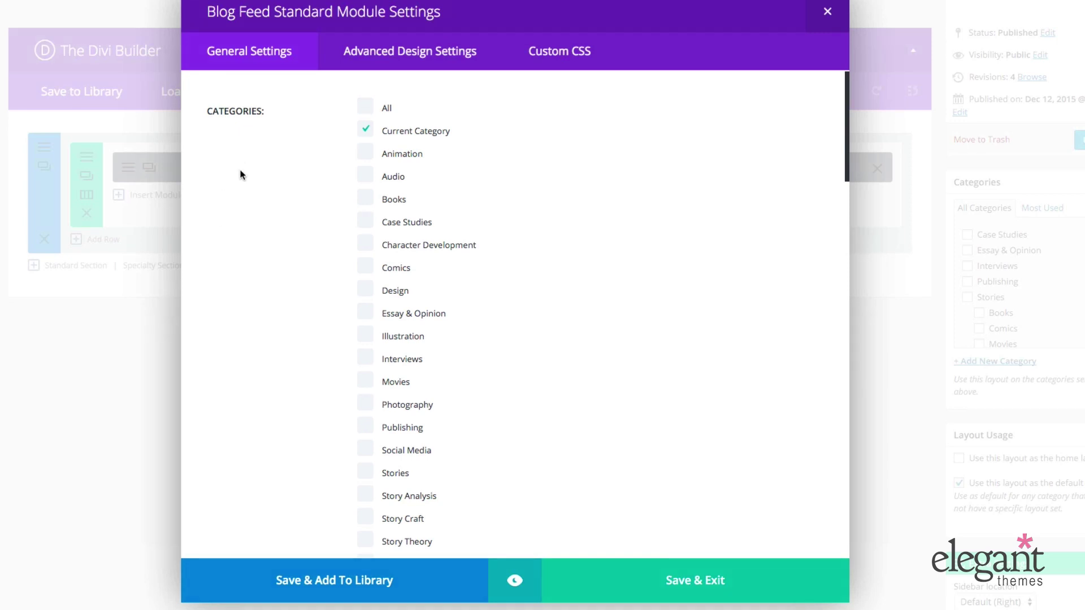
pyautogui.scroll(-10, 248, 201)
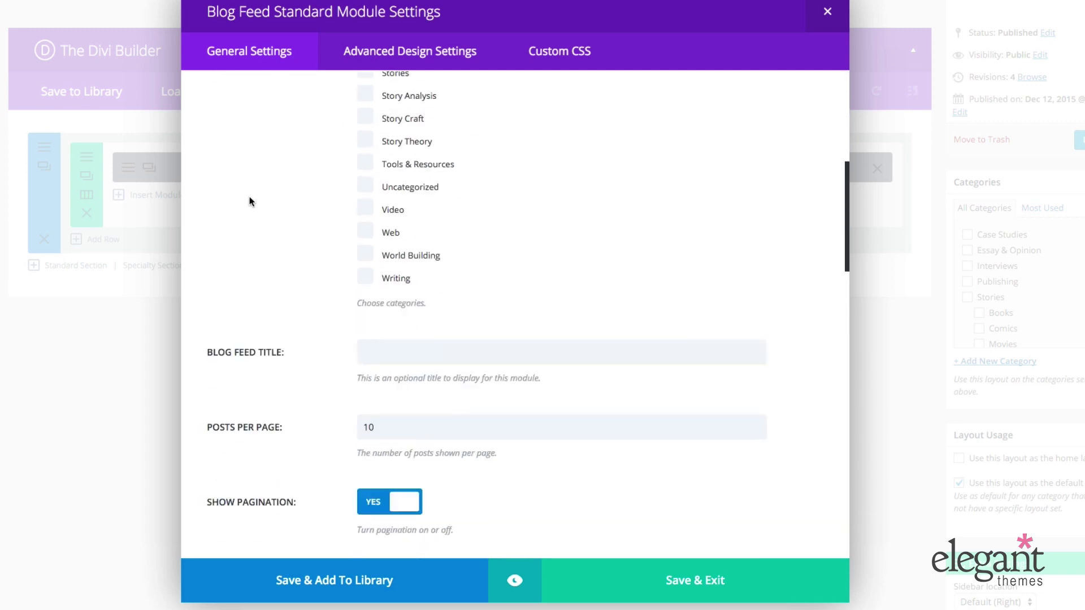
pyautogui.scroll(-10, 321, 234)
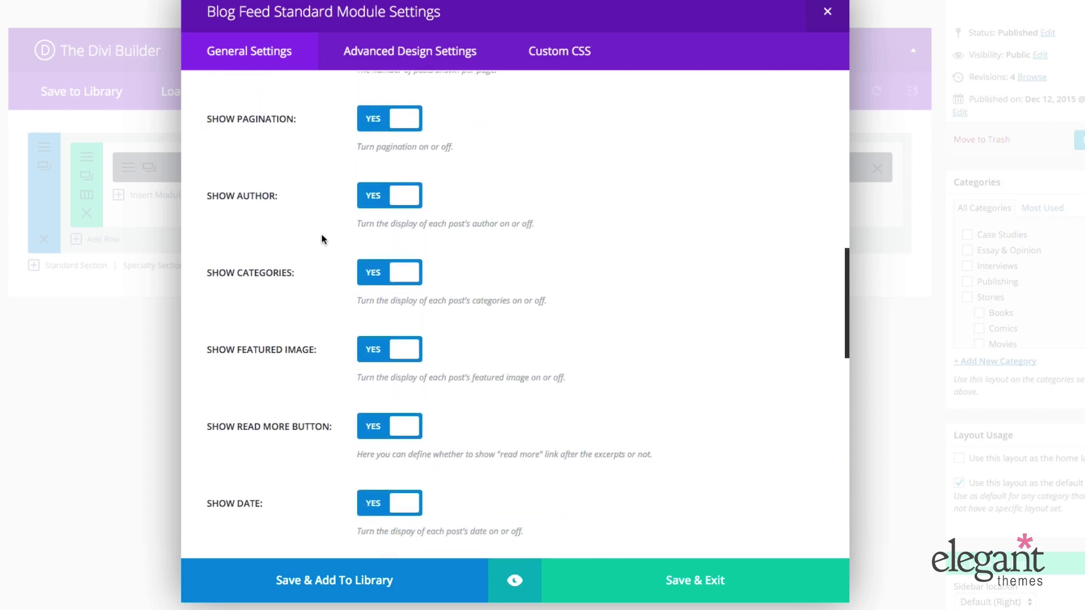
pyautogui.scroll(-8, 317, 240)
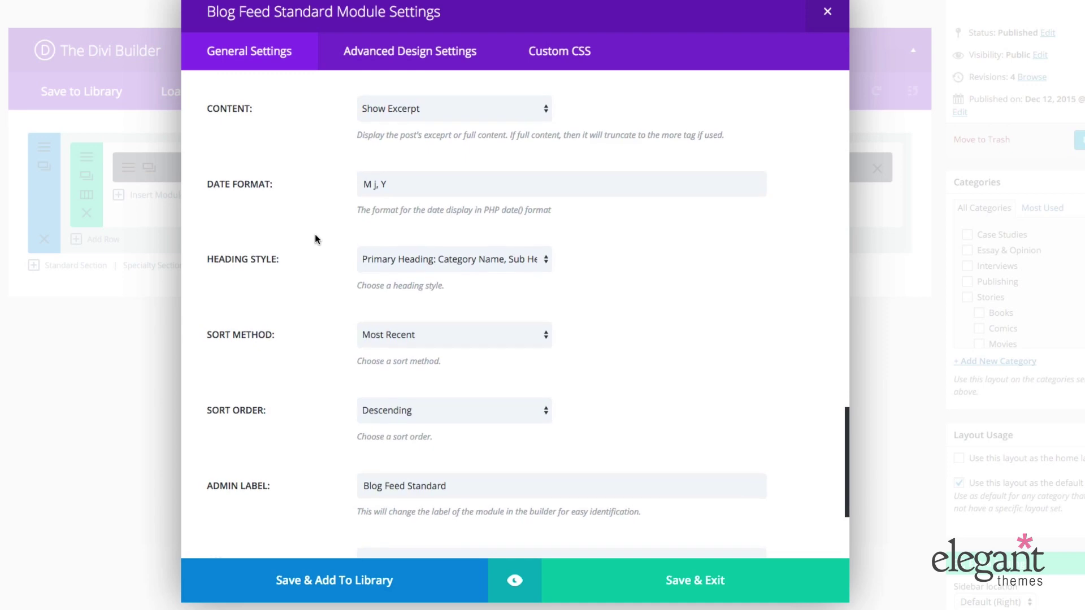
pyautogui.scroll(20, 317, 239)
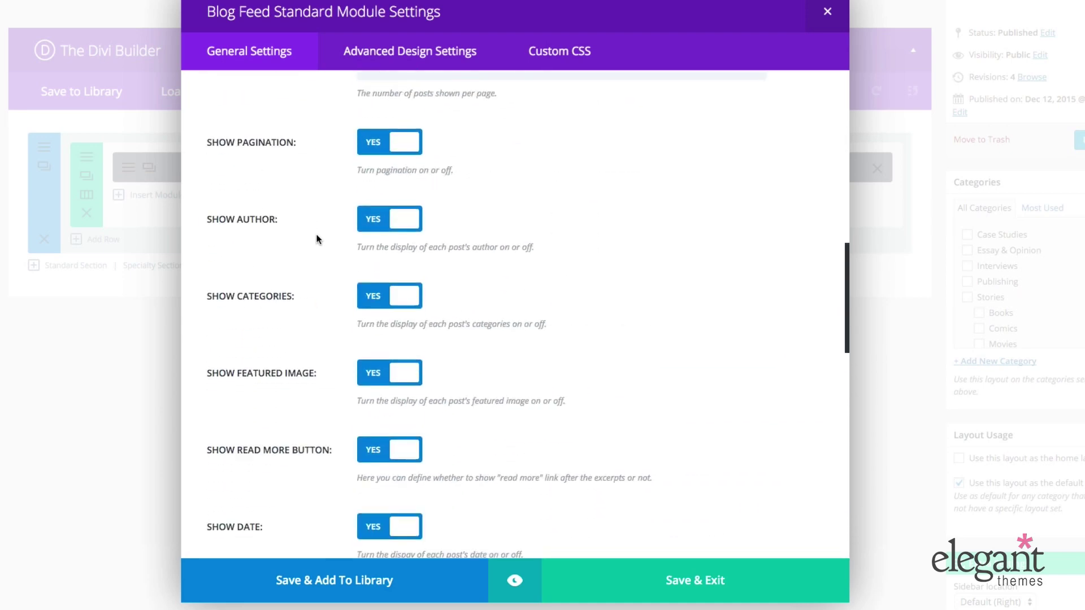
pyautogui.click(676, 589)
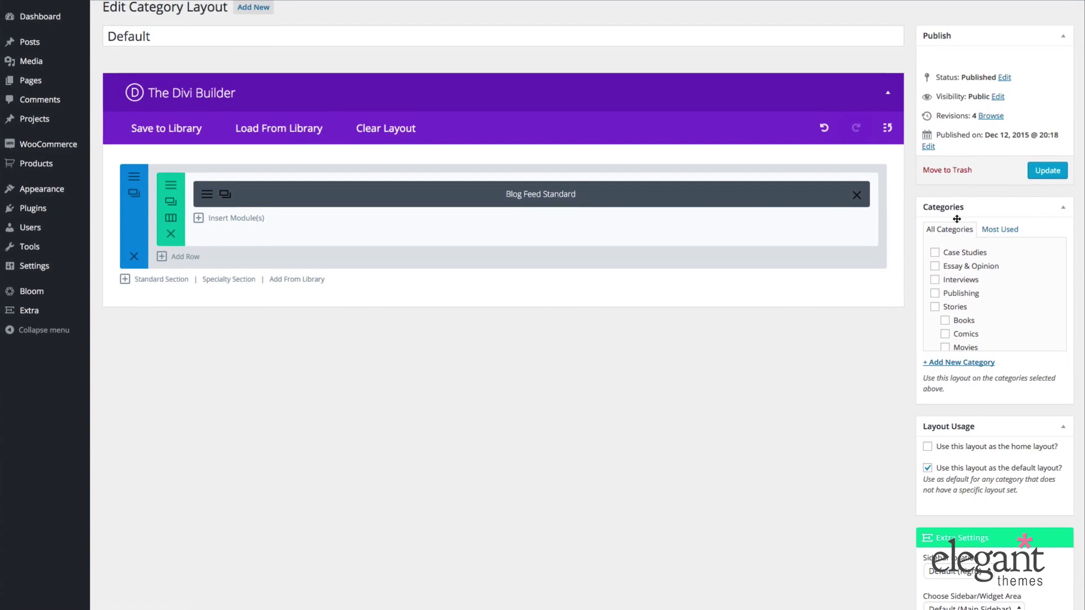
# Update the Default layout and open the Tools & Resources category page from the MORE menu
pyautogui.click(1046, 170)
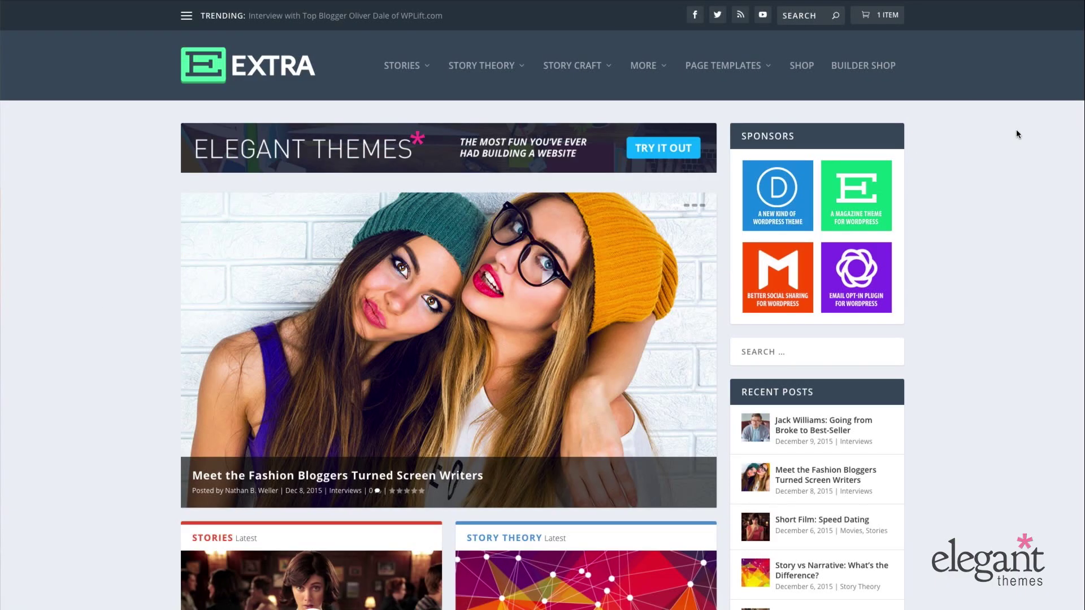
pyautogui.moveTo(646, 67)
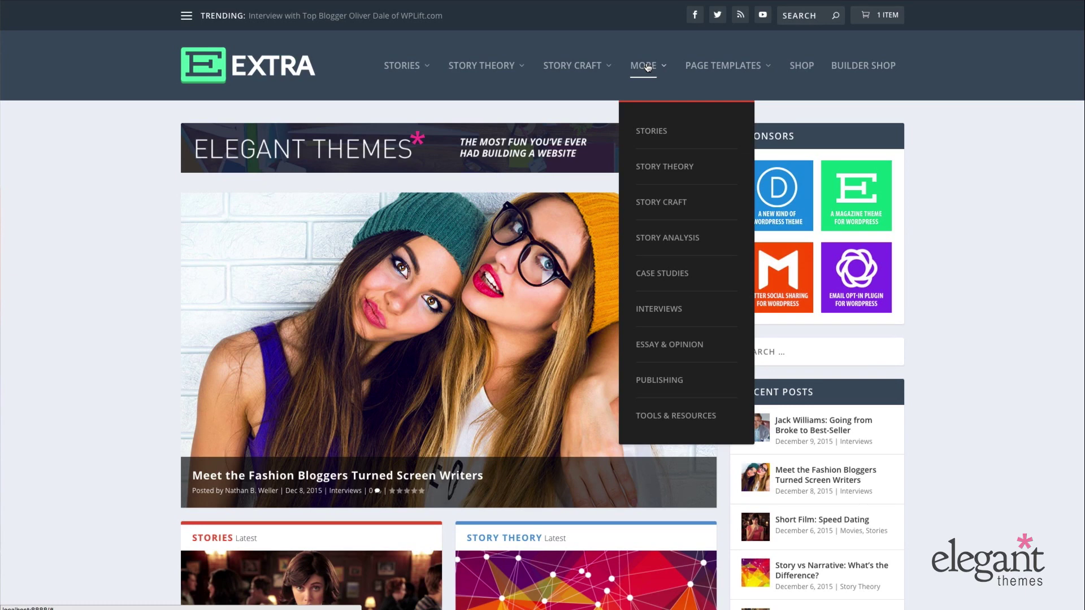
pyautogui.click(701, 416)
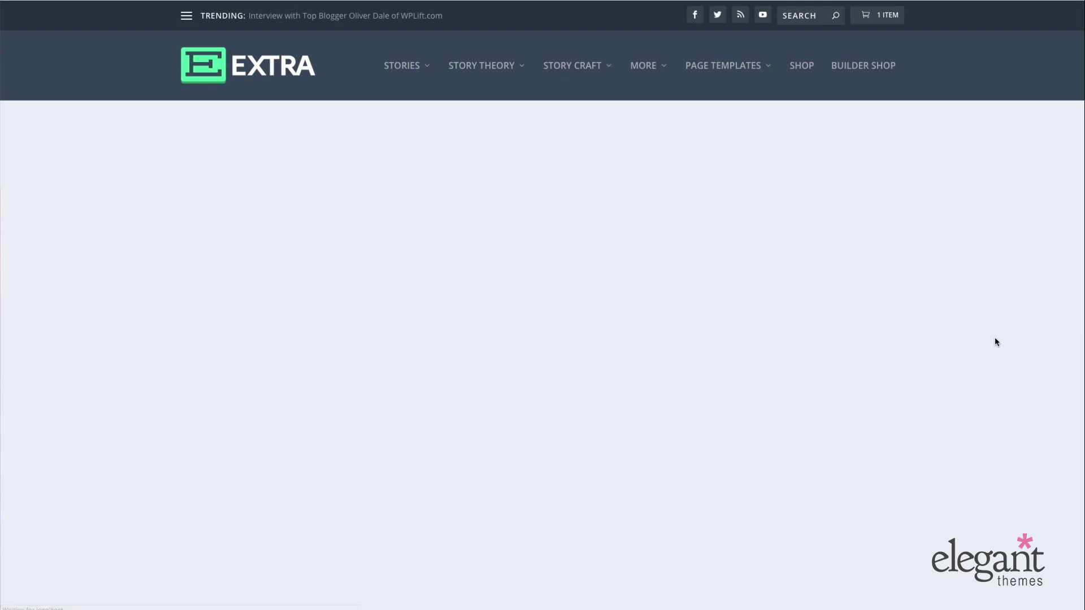
# Scroll through the Tools & Resources posts in the standard one-column feed and back up
pyautogui.scroll(-1, 992, 367)
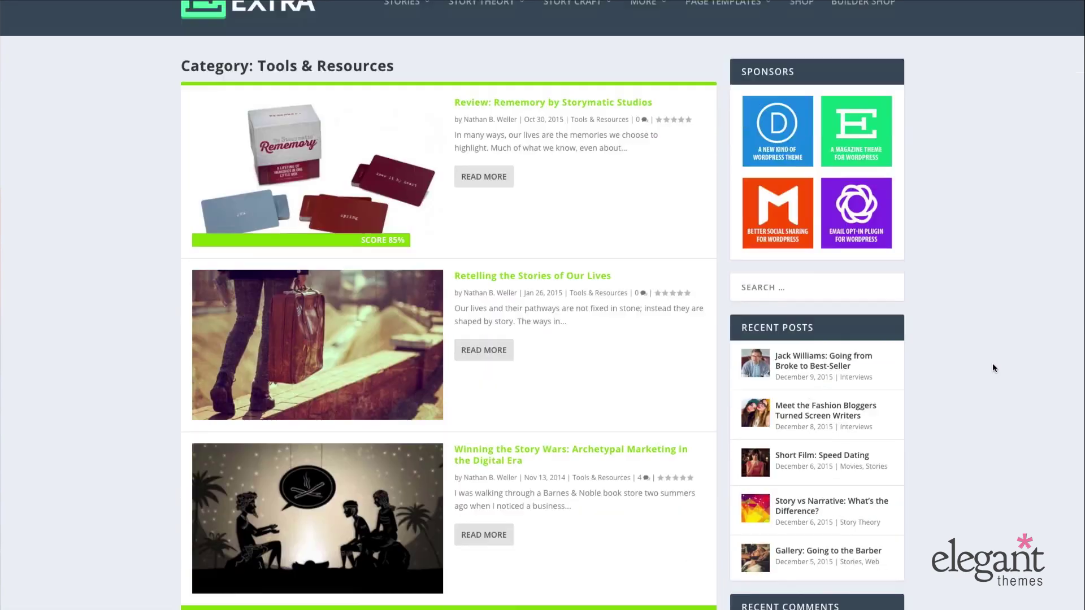
pyautogui.scroll(-1, 993, 368)
pyautogui.scroll(2, 993, 368)
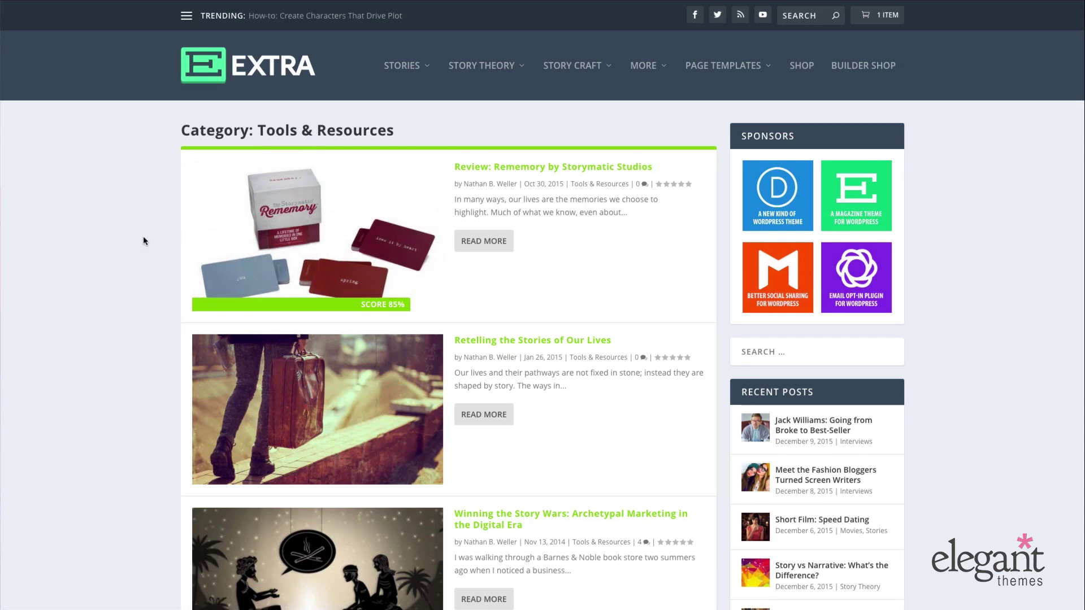
pyautogui.scroll(-5, 148, 235)
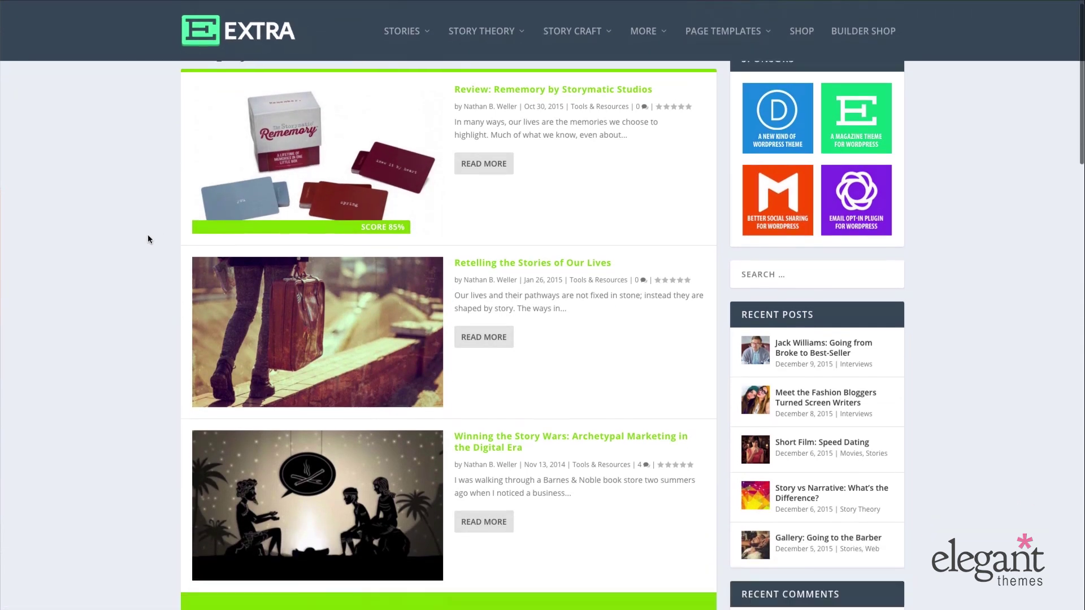
pyautogui.scroll(-8, 149, 237)
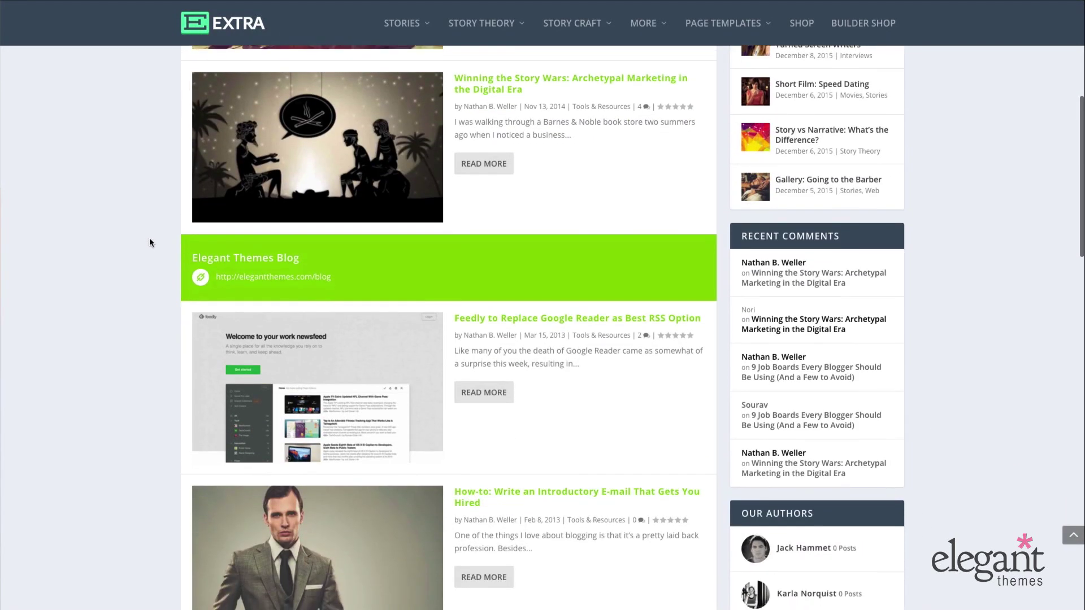
pyautogui.scroll(-10, 149, 242)
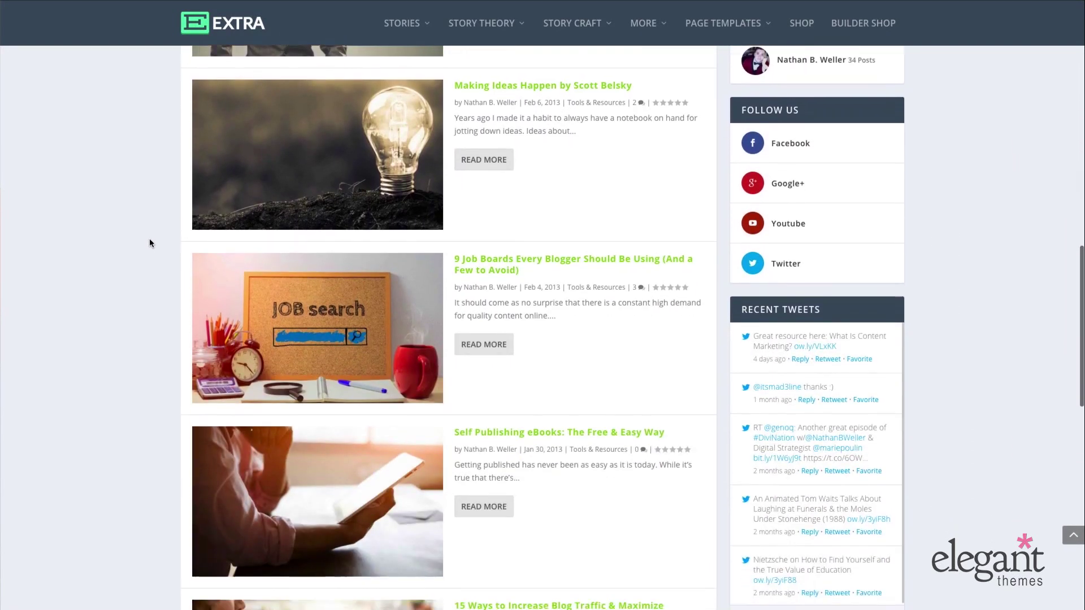
pyautogui.scroll(-1, 149, 244)
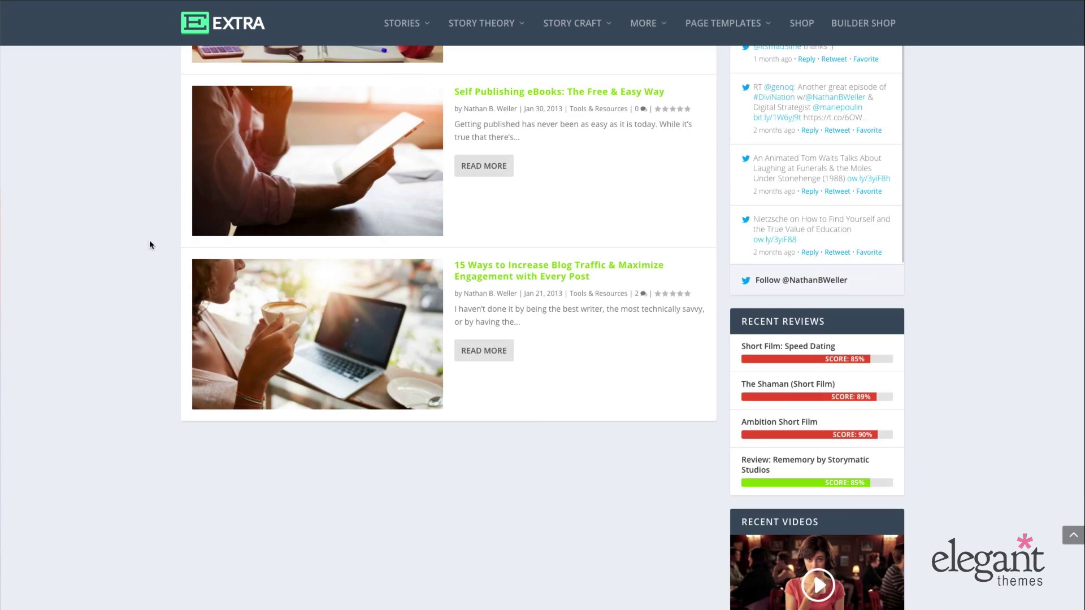
pyautogui.scroll(11, 149, 244)
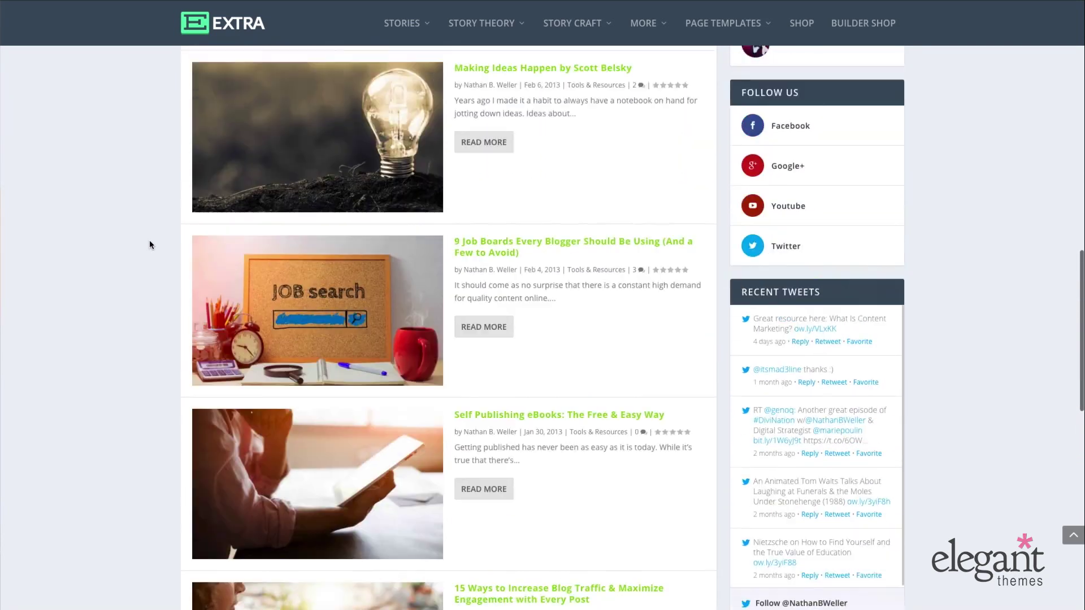
pyautogui.scroll(12, 149, 244)
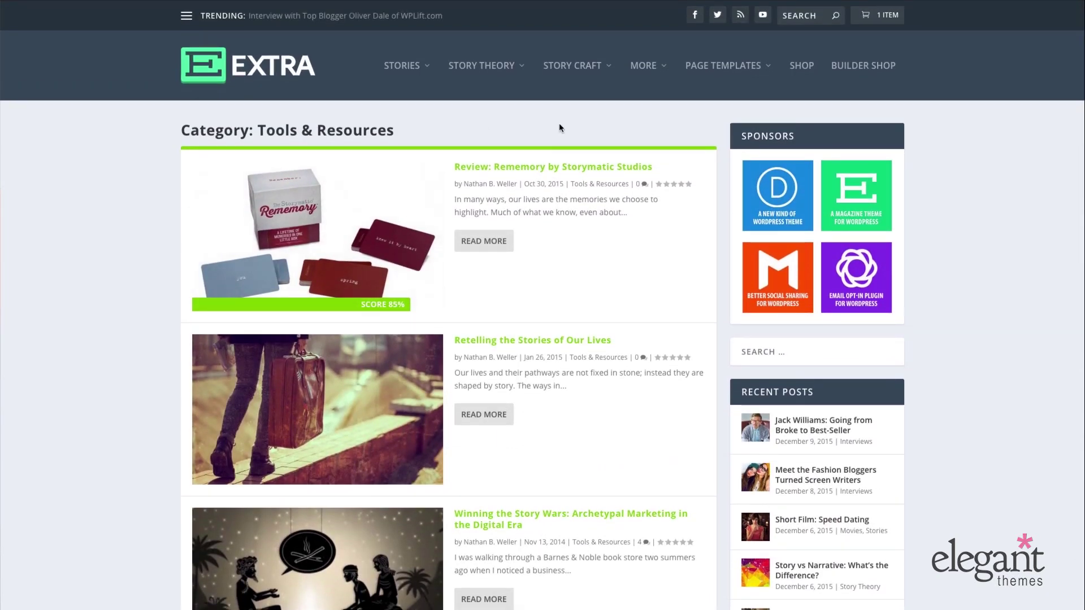
# Open the Interviews category page from the MORE menu and scroll through it
pyautogui.moveTo(653, 68)
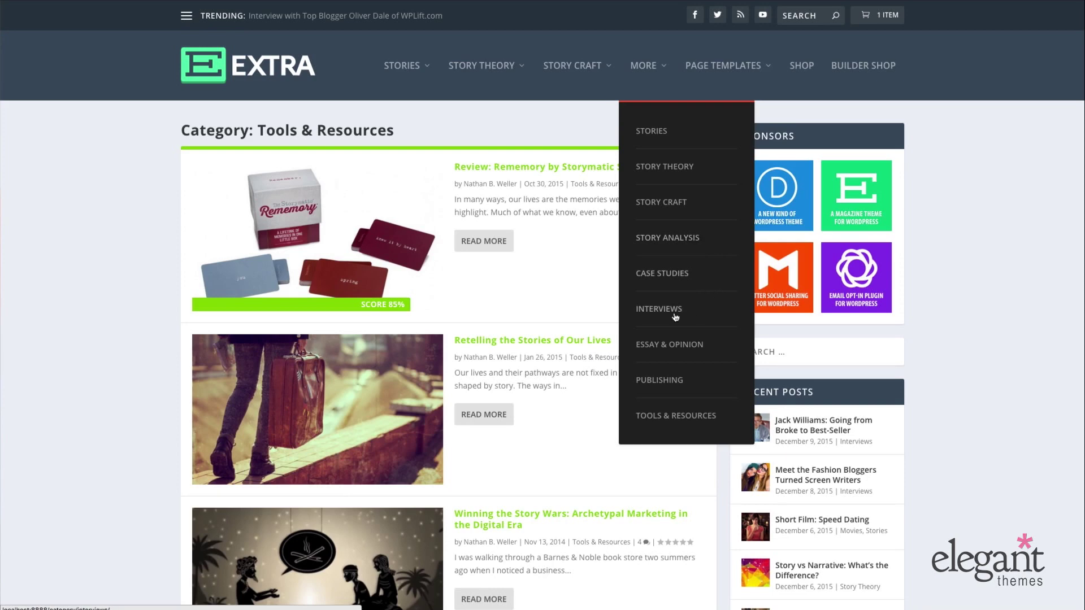
pyautogui.click(696, 310)
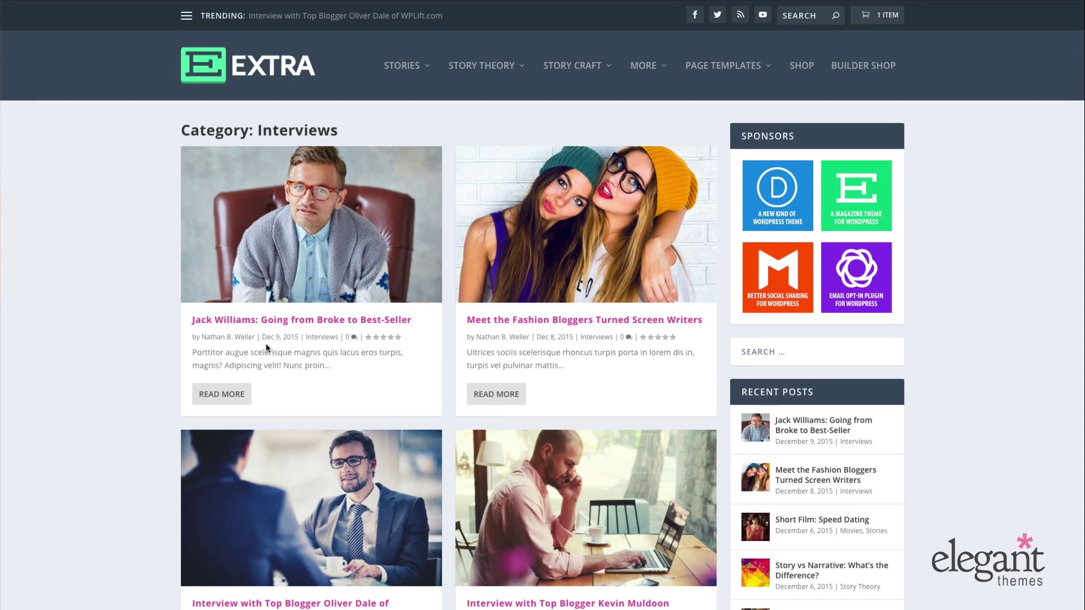
pyautogui.scroll(-2, 263, 345)
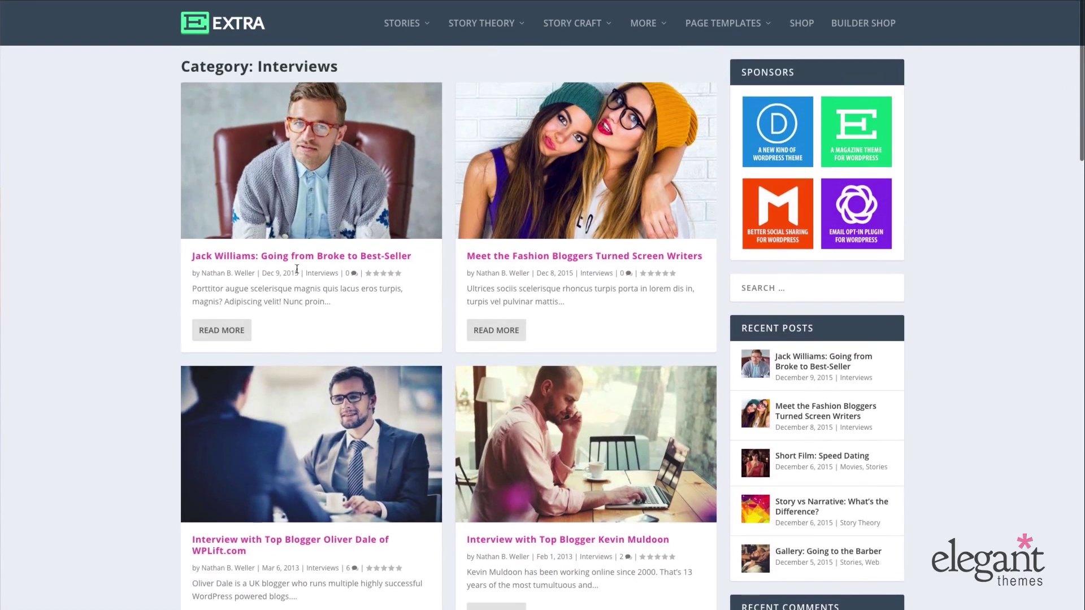
pyautogui.scroll(2, 88, 374)
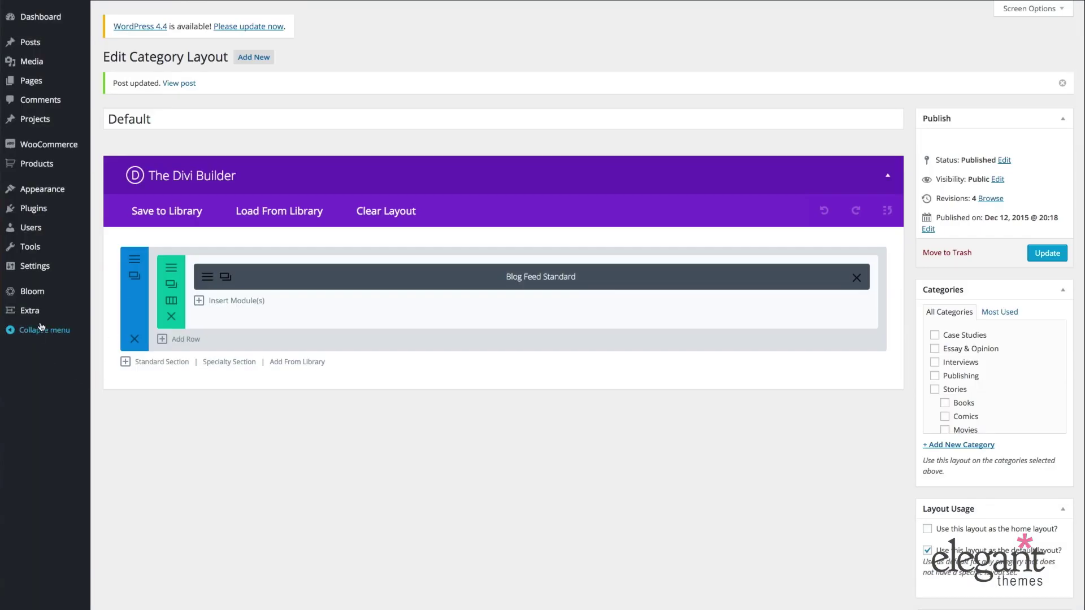
# Open the Interviews category layout for editing from Extra > Category Builder
pyautogui.moveTo(31, 311)
pyautogui.click(113, 395)
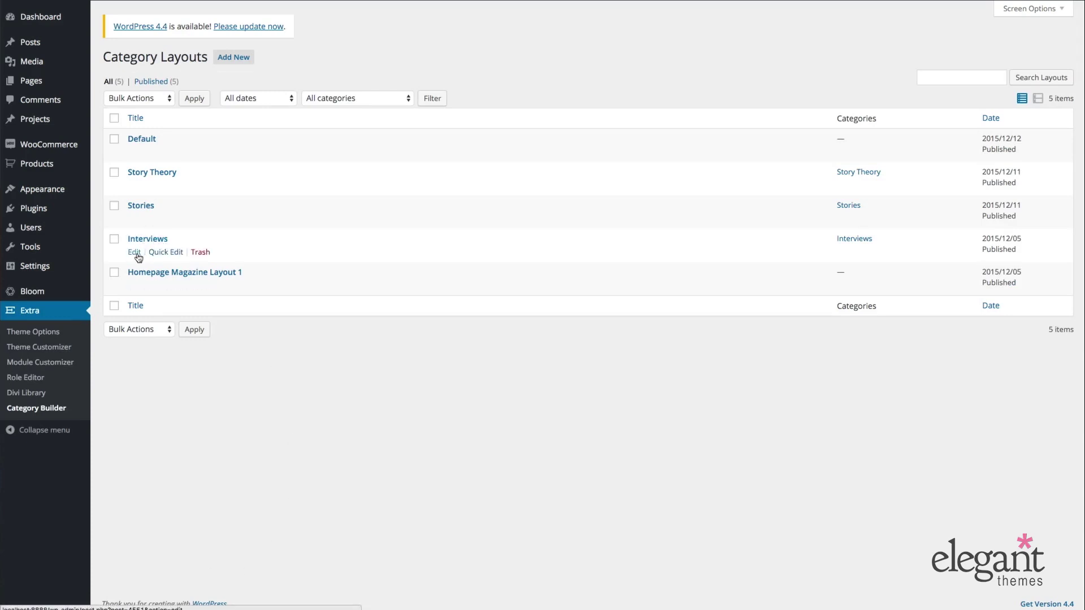
pyautogui.click(133, 252)
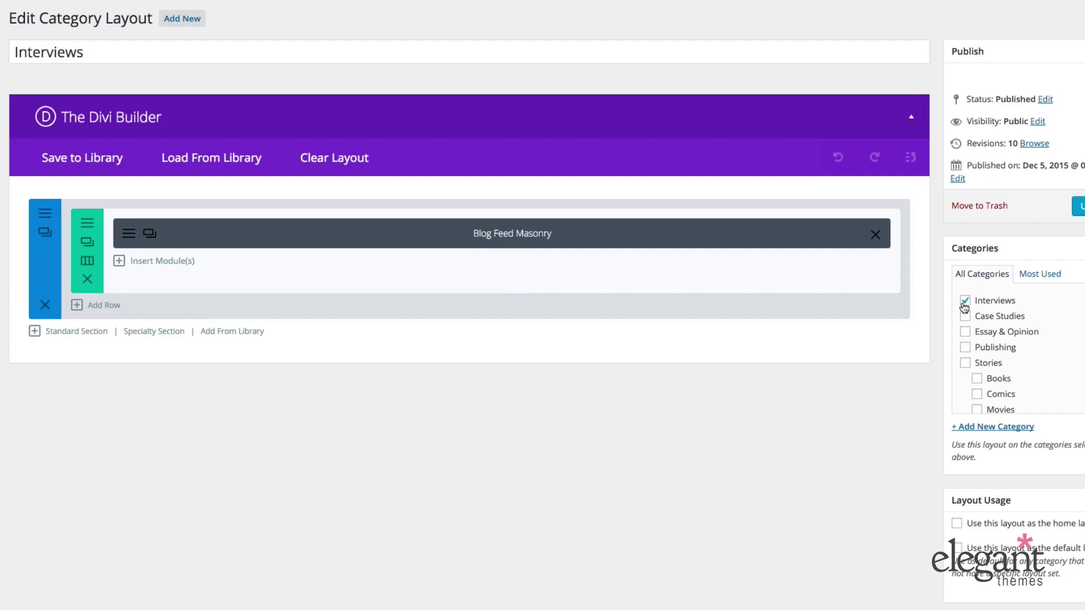
# Set the Blog Feed Masonry module to use the Interviews category instead of Current Category, and save
pyautogui.click(128, 235)
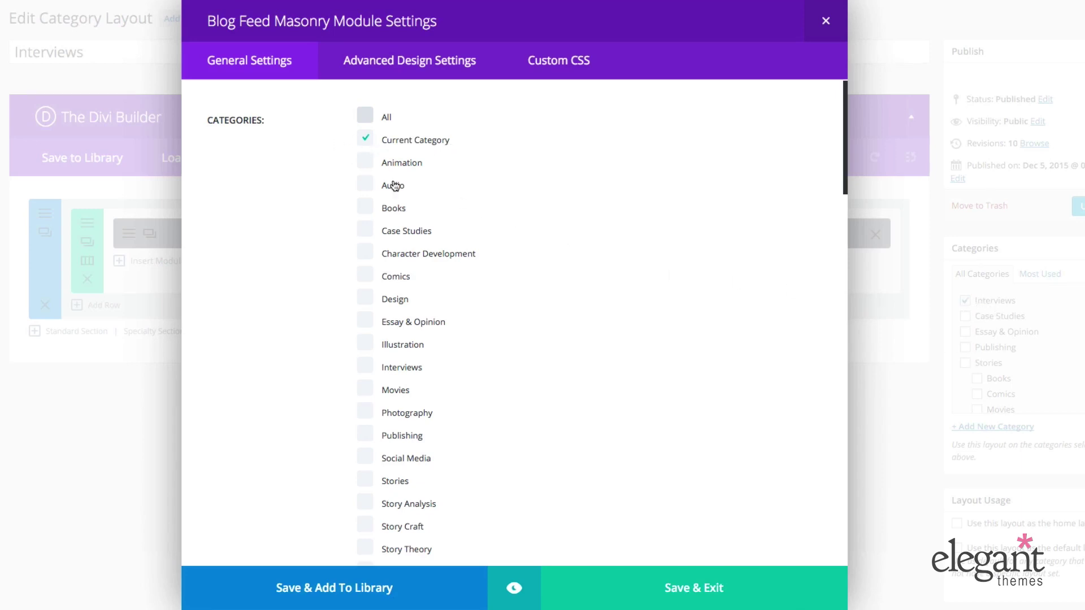
pyautogui.click(366, 138)
pyautogui.scroll(-1, 570, 218)
pyautogui.click(365, 344)
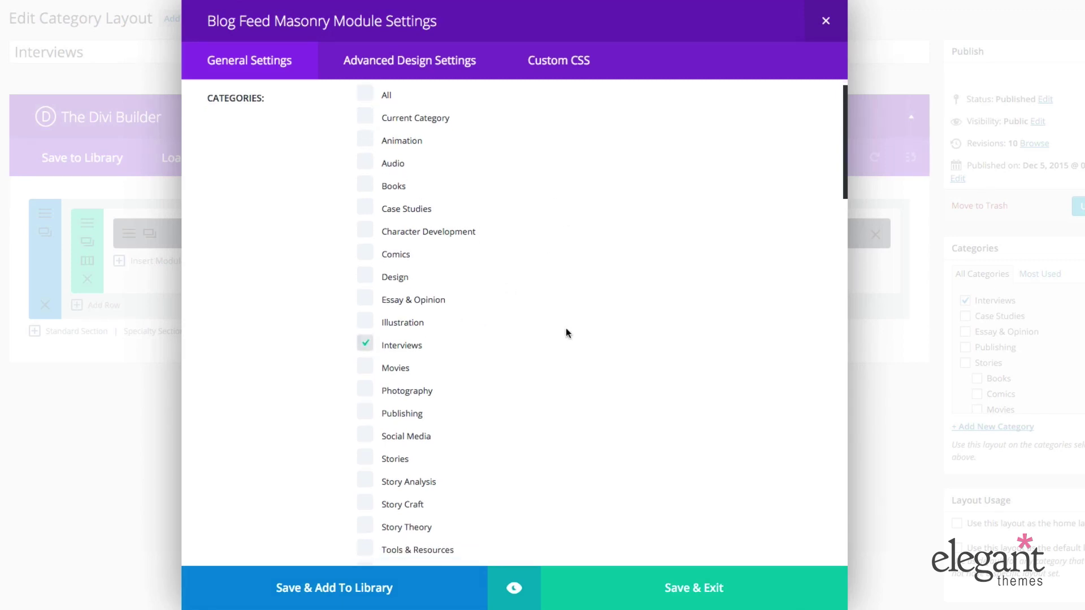
pyautogui.scroll(1, 565, 328)
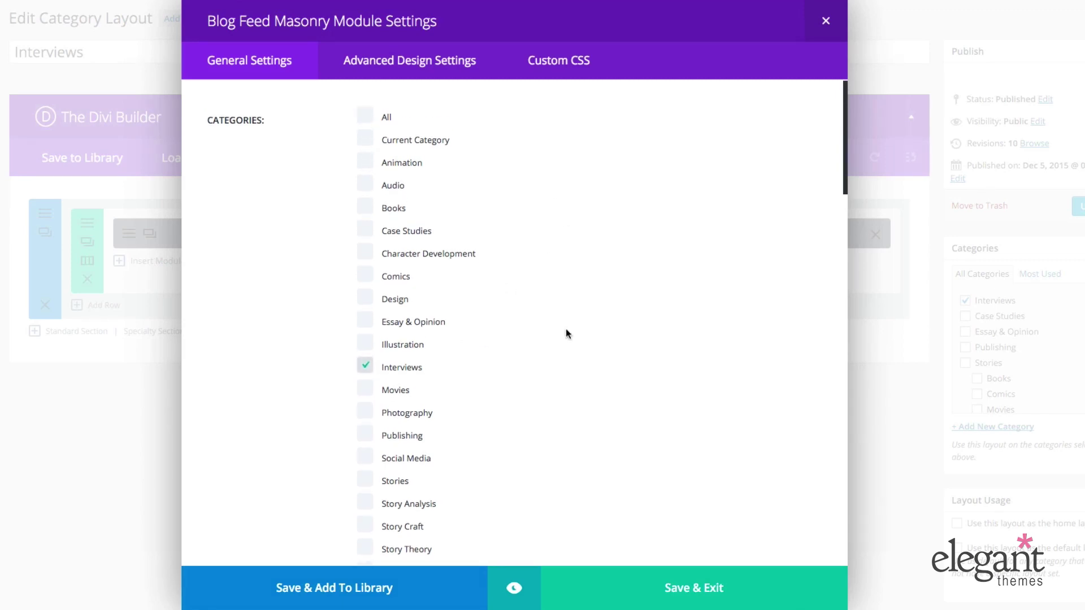
pyautogui.click(706, 588)
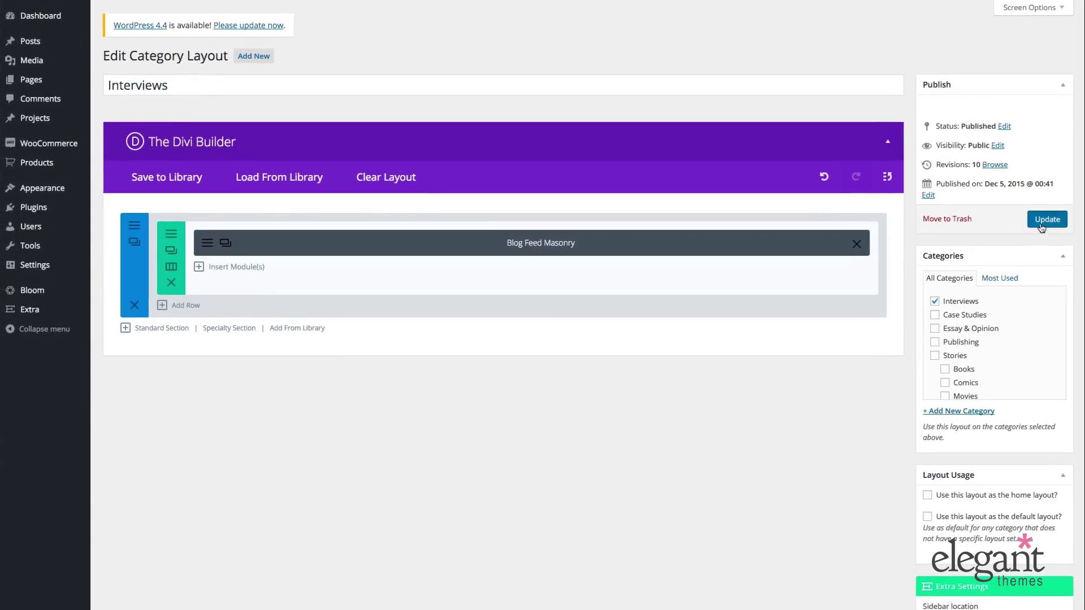
# Save the Interviews layout, then reload its category page to view the two-column masonry posts
pyautogui.click(1076, 210)
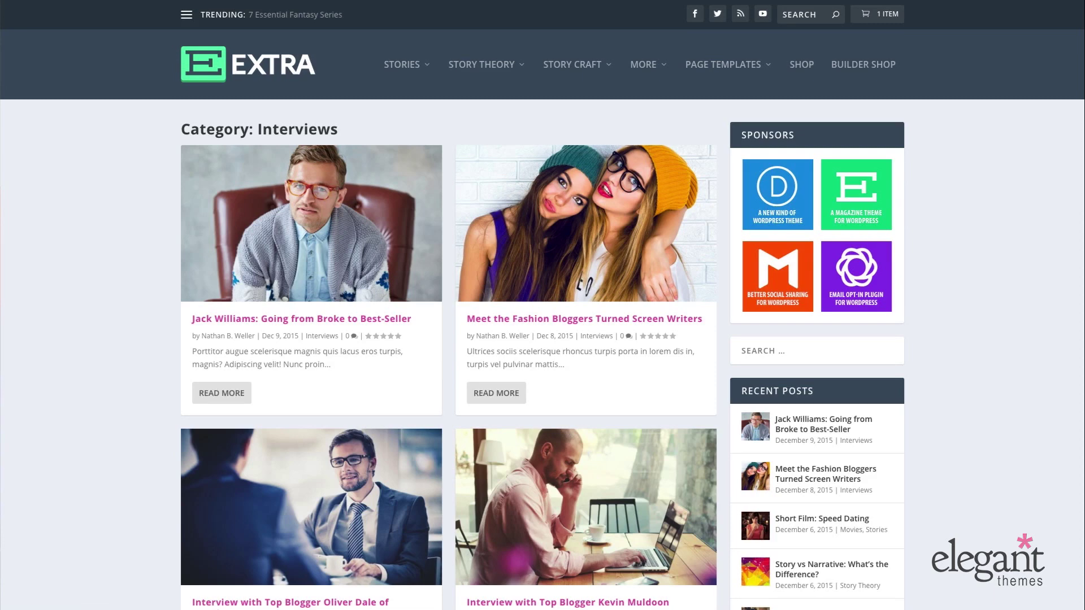
pyautogui.press('F5')
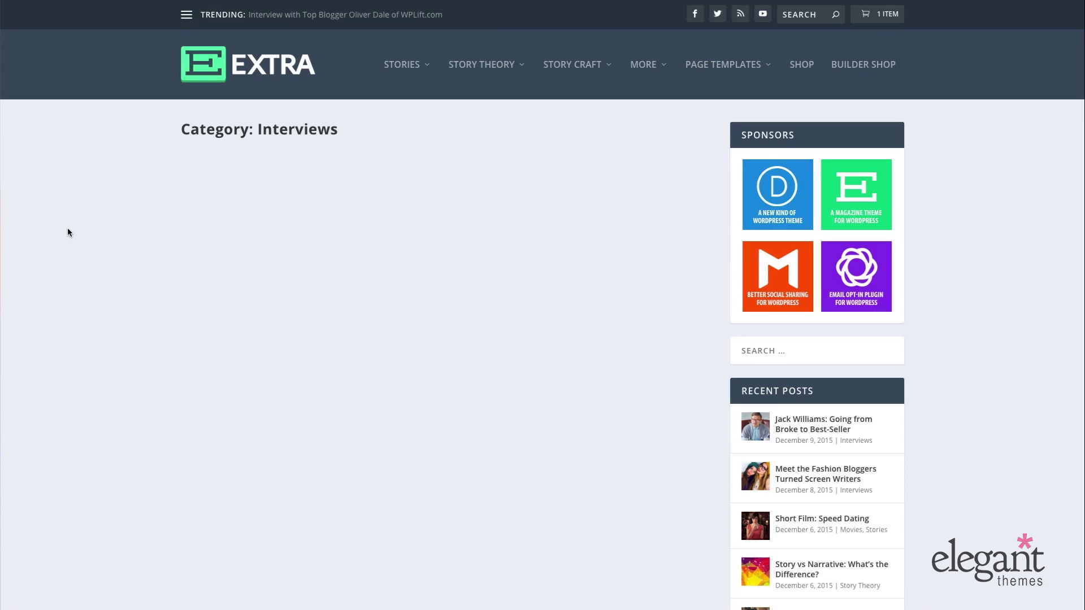
pyautogui.scroll(-2, 70, 233)
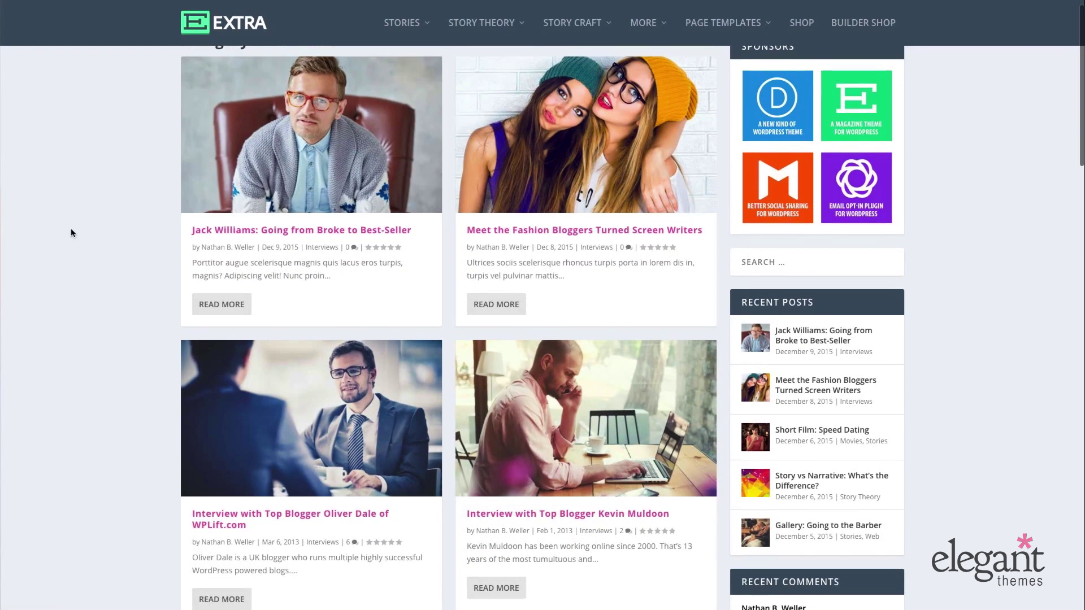